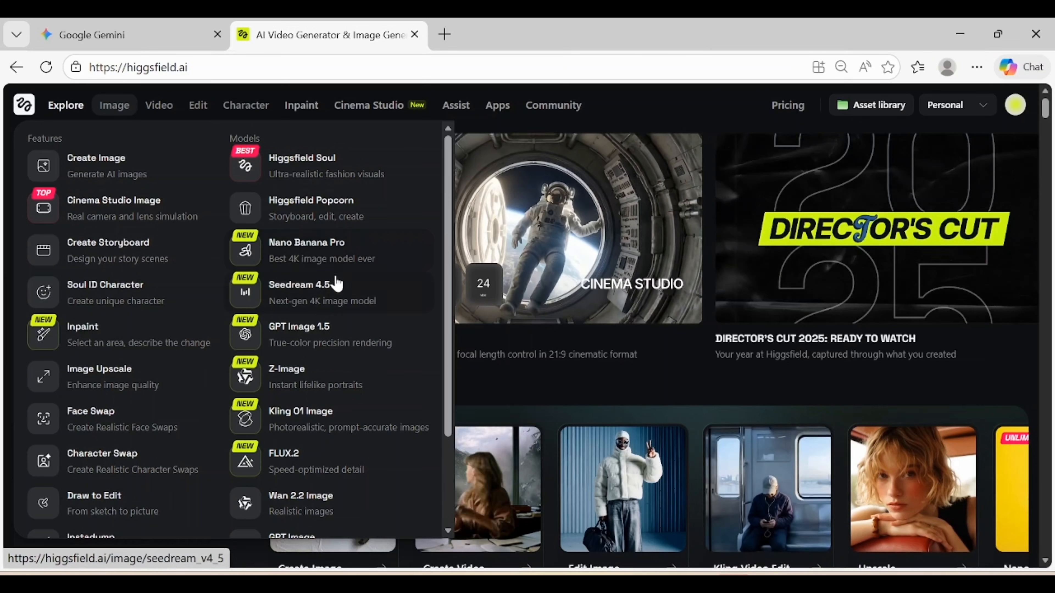
Look over the features and models offered for video, editing and character creation on the Higgsfield home page
mouse_move(153, 109)
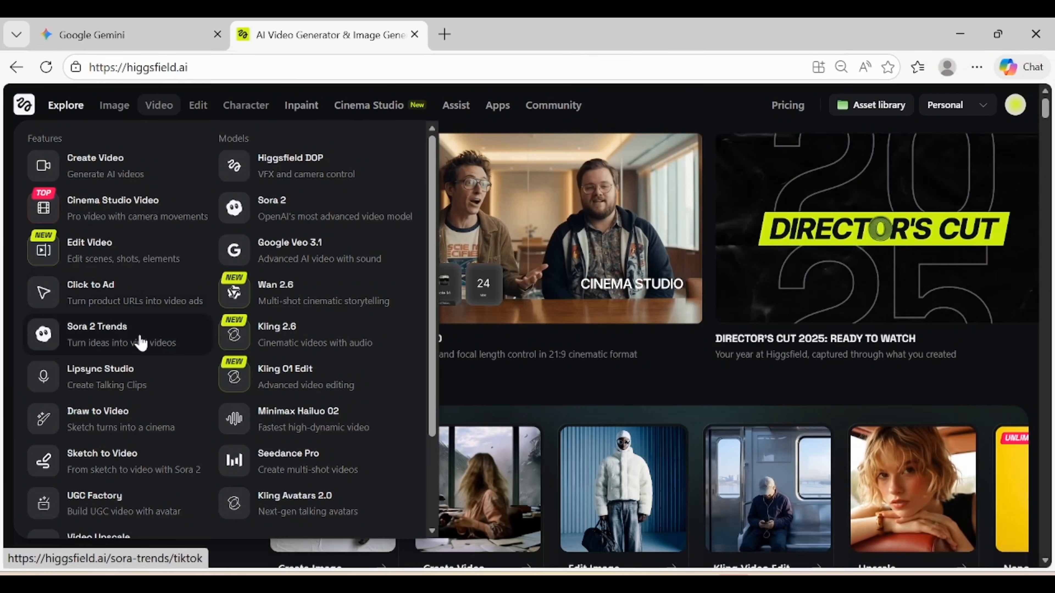
scroll(323, 407, "down", 5)
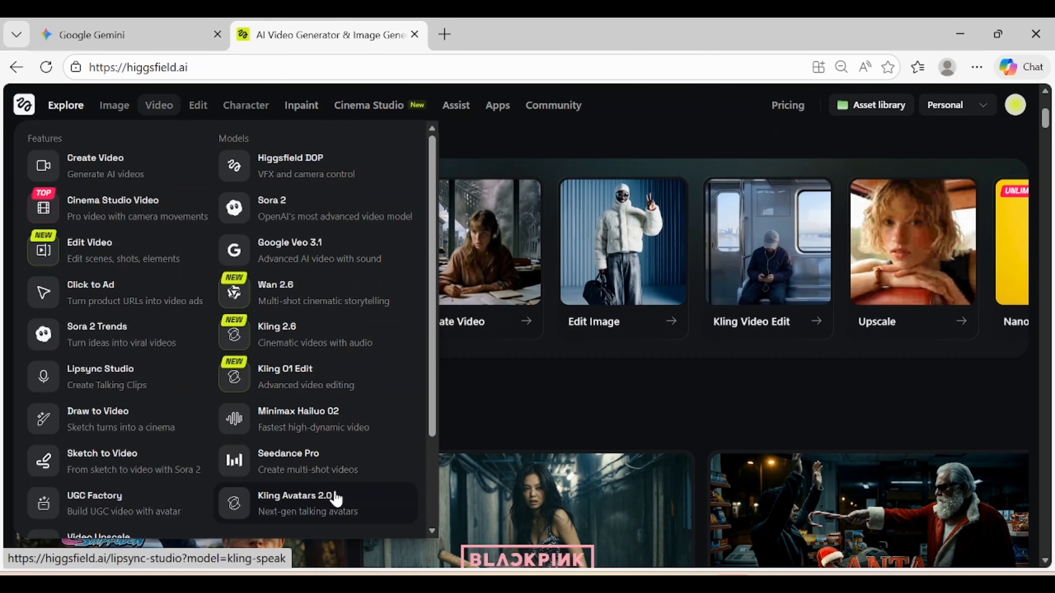
mouse_move(196, 110)
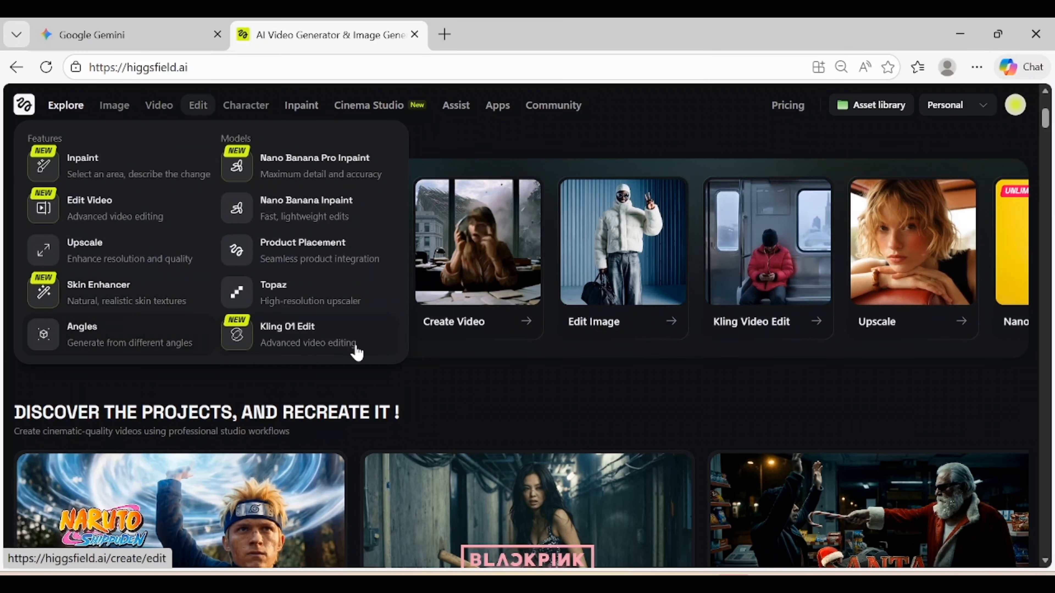
mouse_move(257, 114)
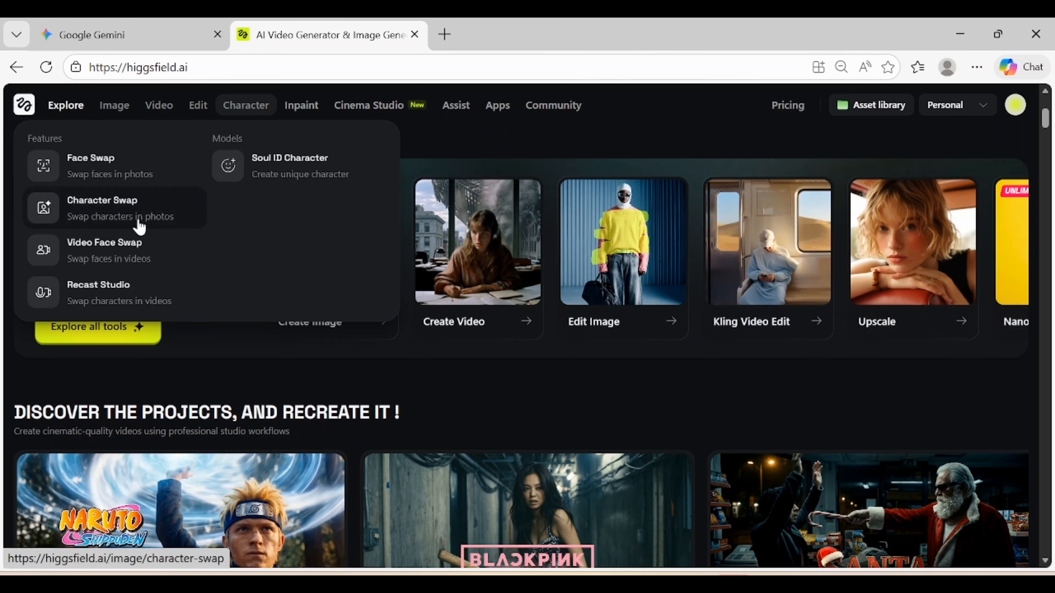
scroll(361, 104, "up", 5)
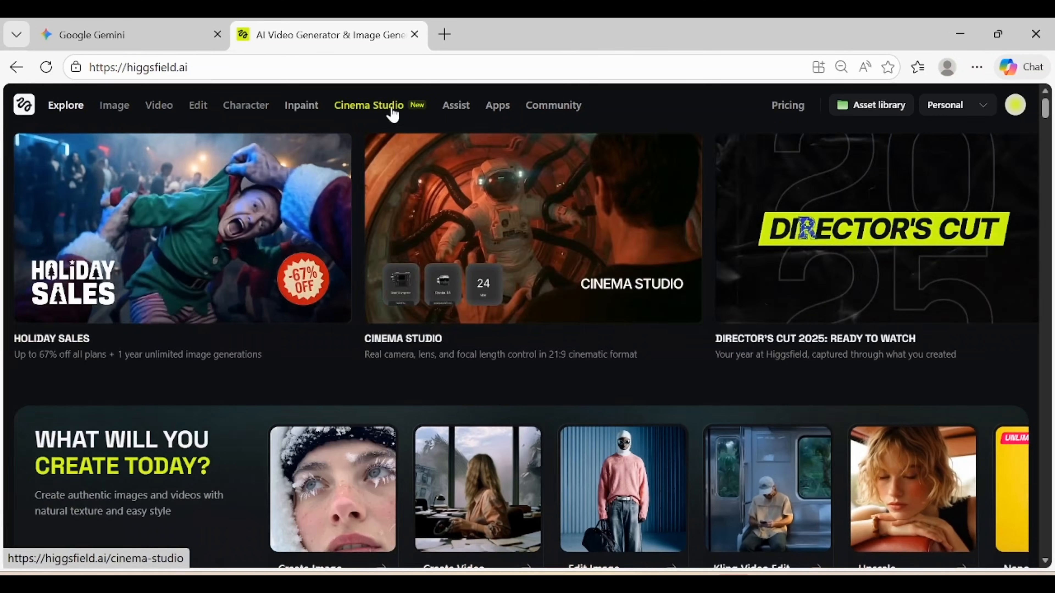
Open the Cinema Studio page and go to its feature overview
left_click(421, 110)
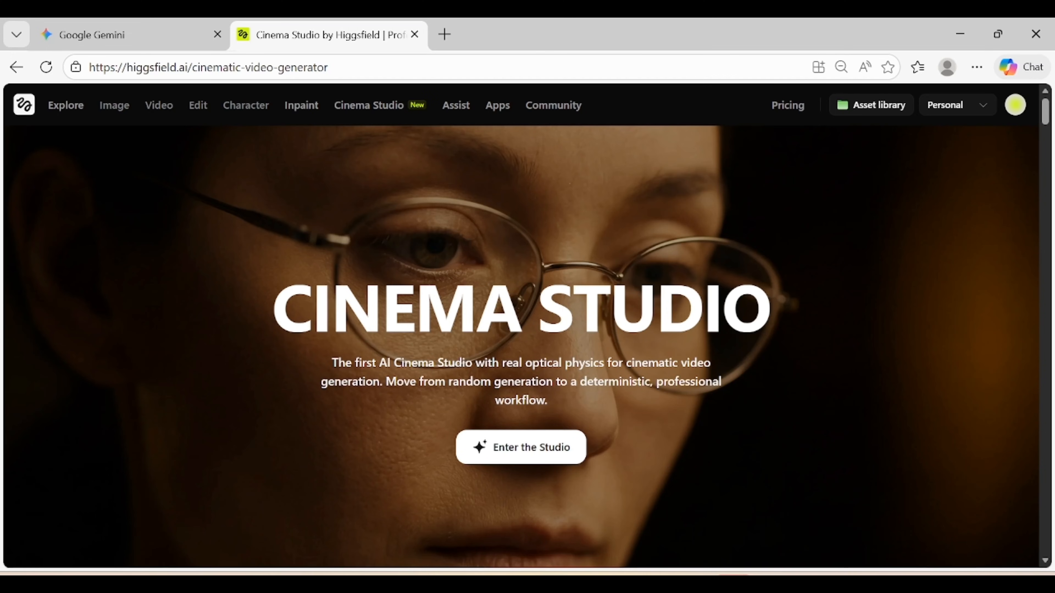
scroll(556, 405, "down", 10)
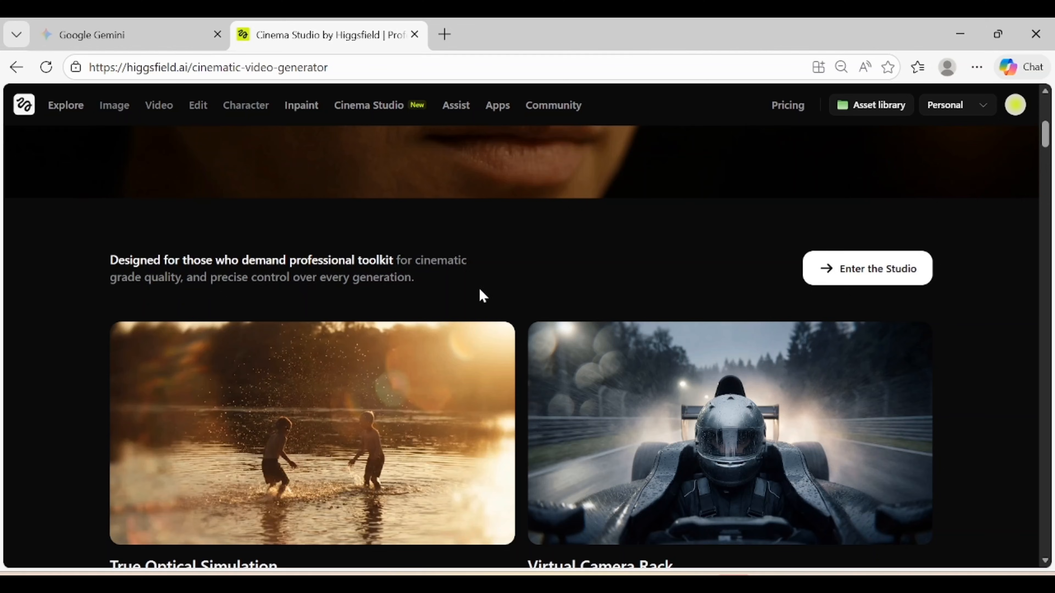
scroll(481, 296, "down", 2)
scroll(240, 263, "down", 2)
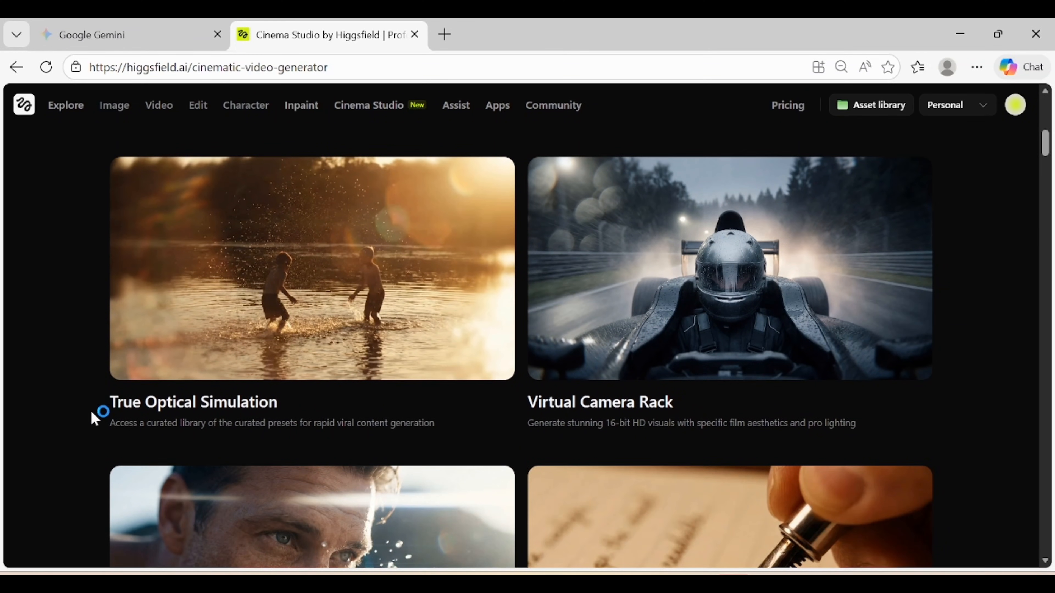
Read the feature descriptions for True Optical Simulation, Virtual Camera Rack, Character Lock and Infinite Depth of Field
left_click_drag(109, 404, 281, 413)
left_click(413, 423)
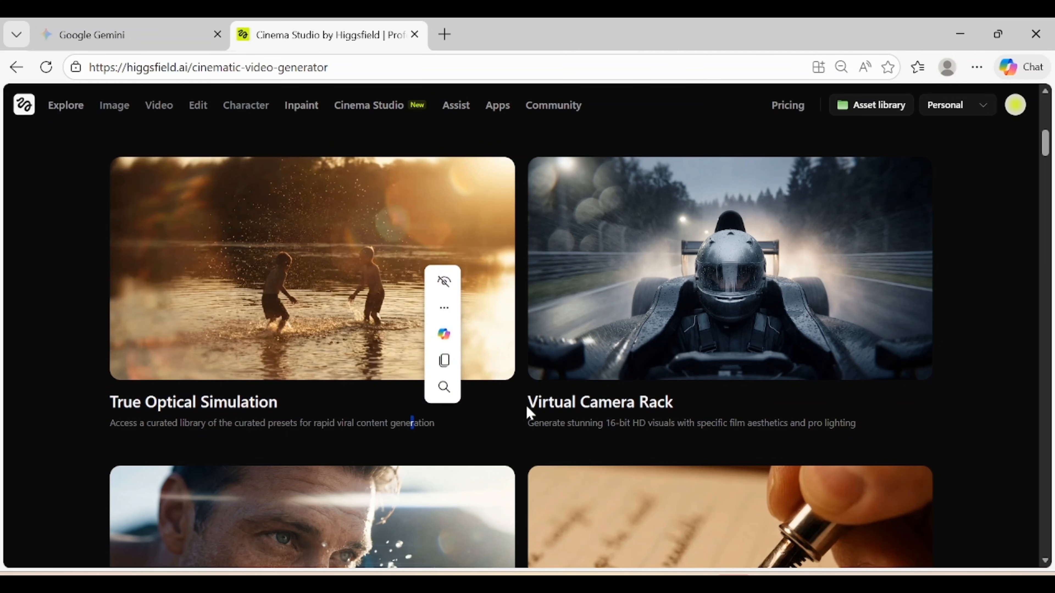
left_click_drag(527, 409, 640, 402)
scroll(478, 415, "down", 5)
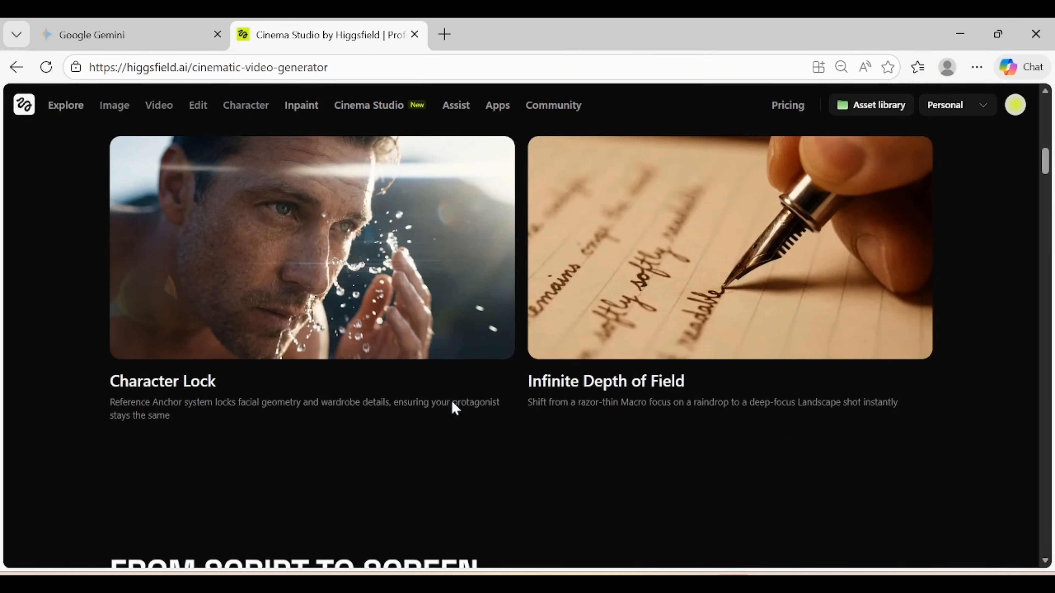
left_click_drag(119, 381, 165, 381)
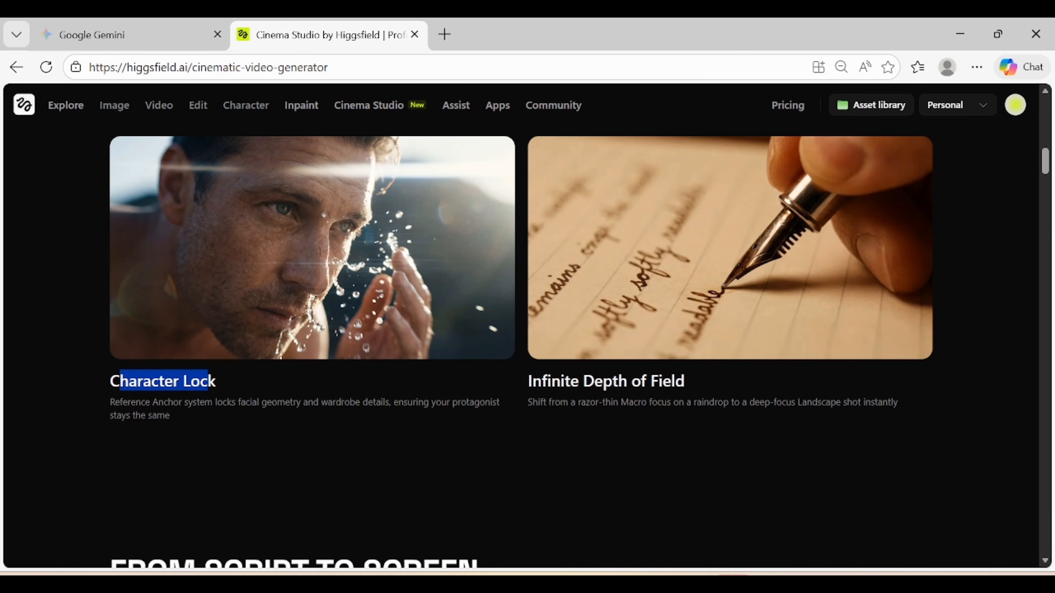
left_click_drag(528, 380, 697, 386)
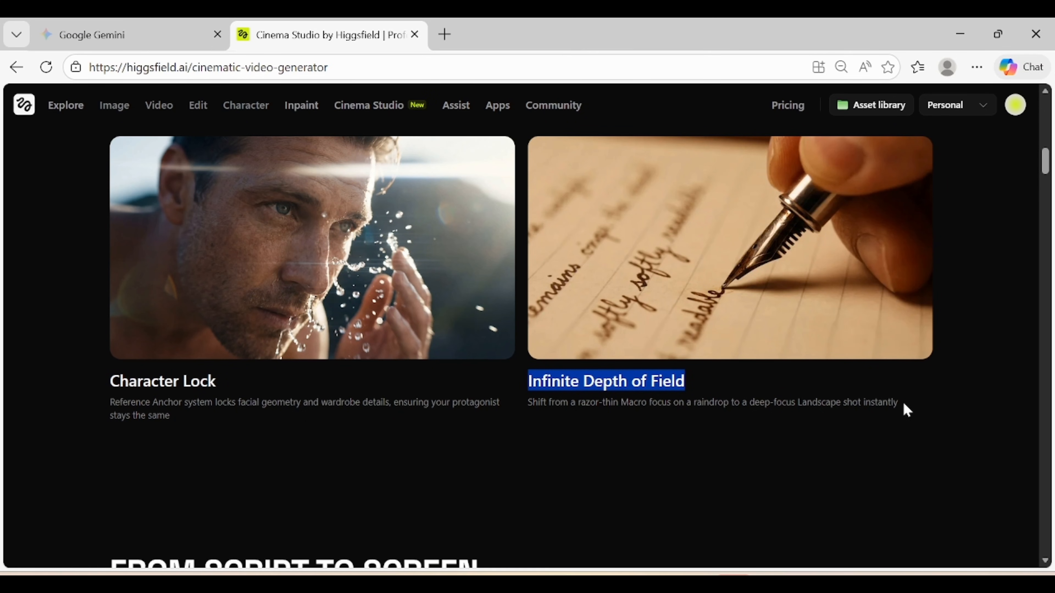
left_click(735, 415)
Read through the production workflow cards from Script the Vision to Generate, and return to the first card
scroll(417, 379, "down", 10)
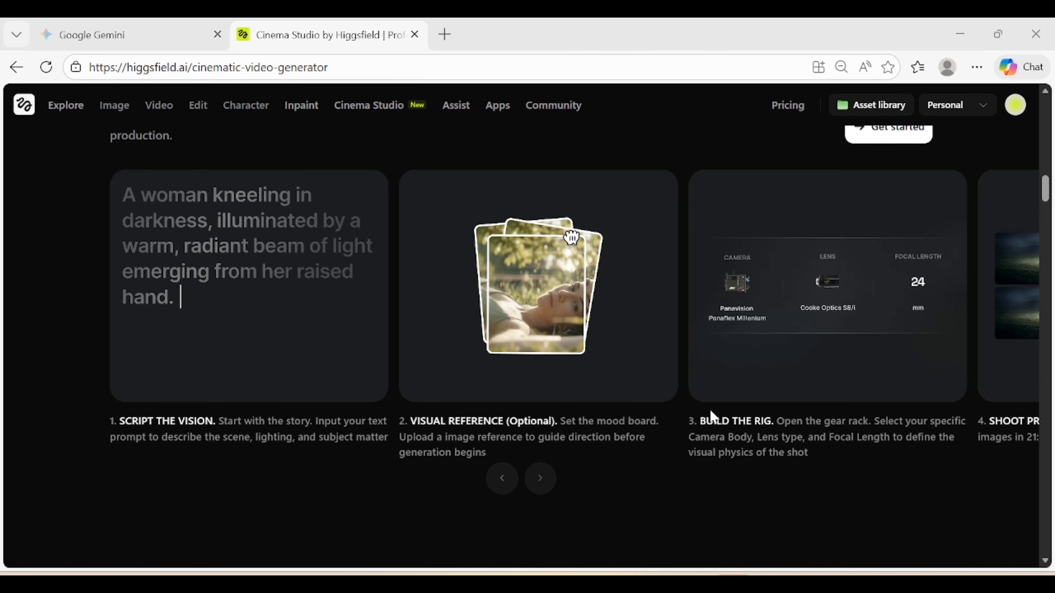
left_click(541, 479)
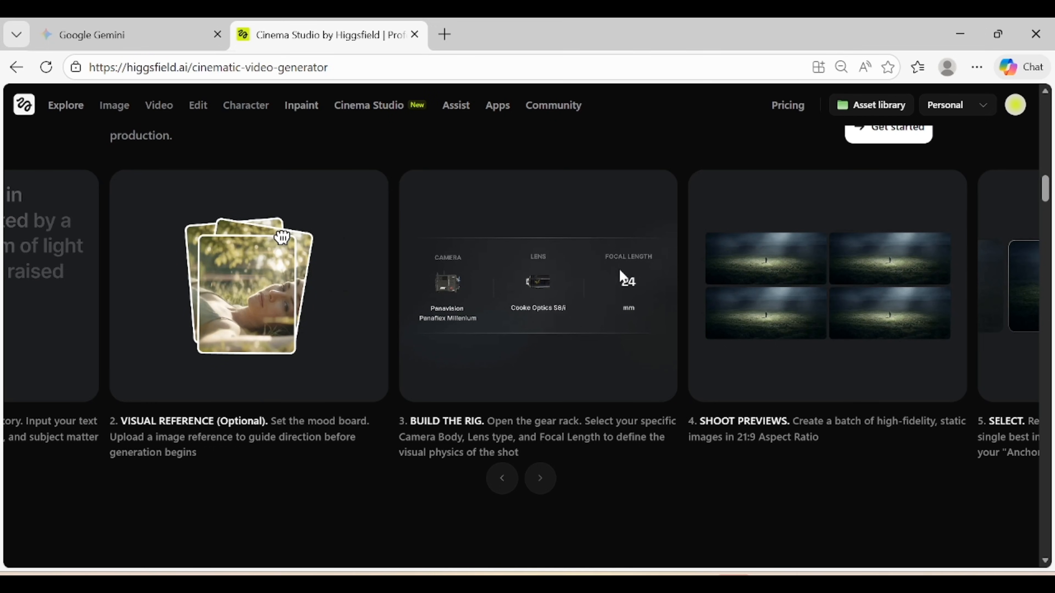
left_click(547, 482)
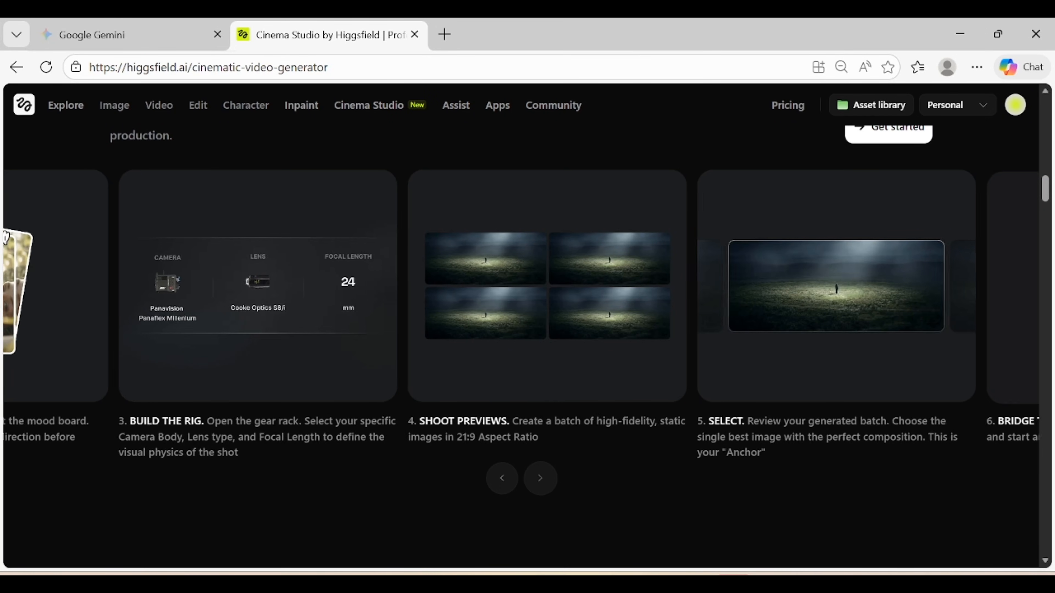
left_click(547, 485)
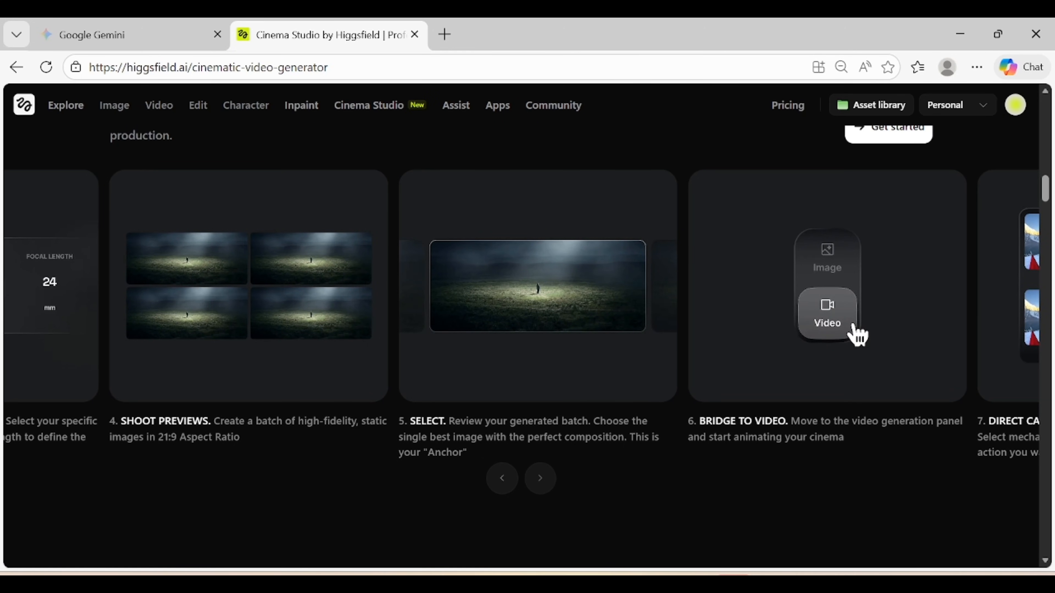
left_click(541, 480)
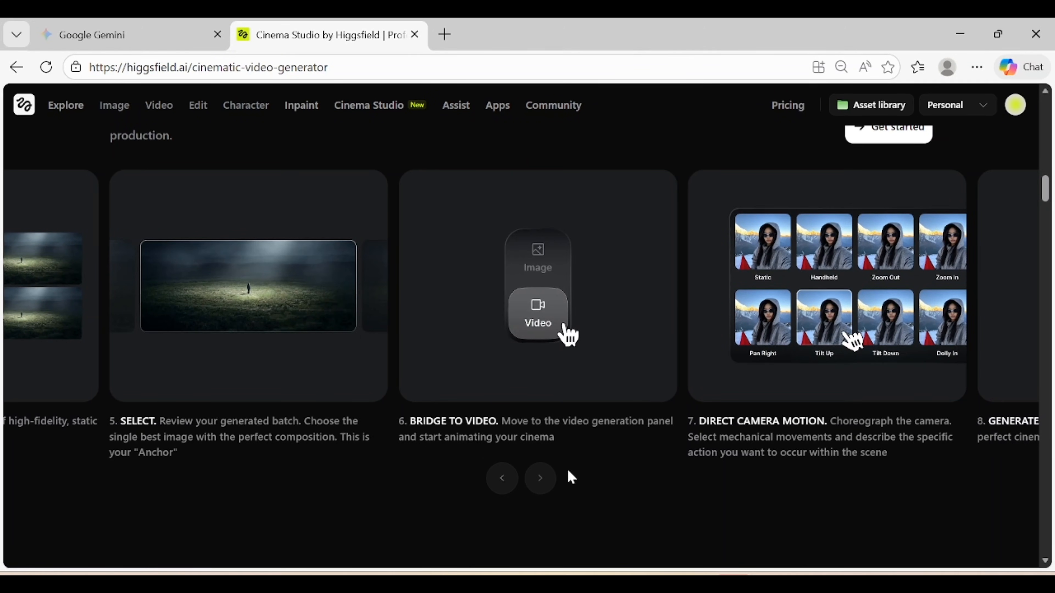
left_click(540, 480)
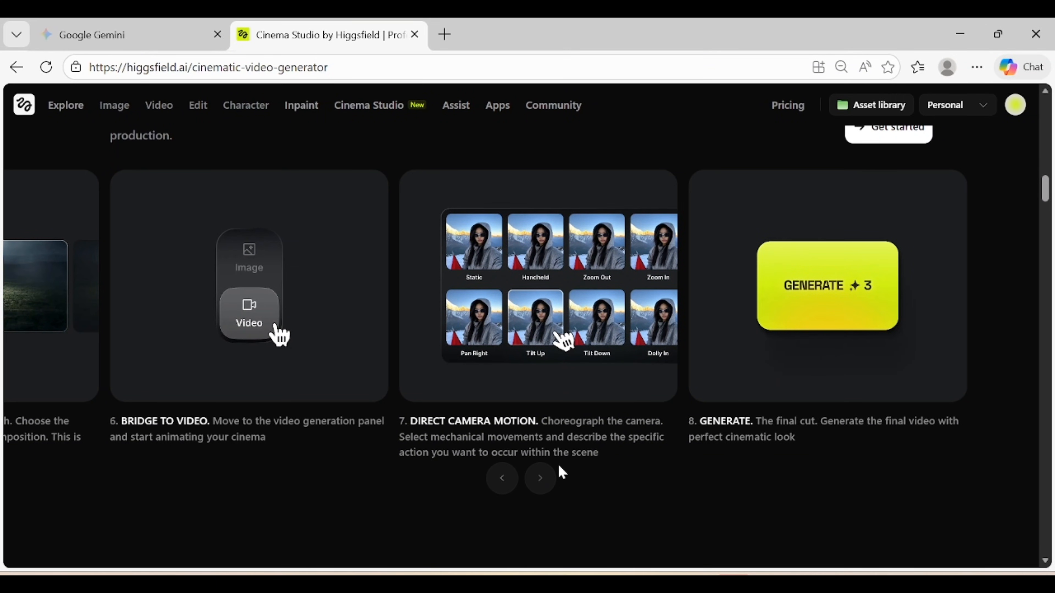
left_click(542, 481)
left_click_drag(377, 436, 487, 437)
left_click(502, 479)
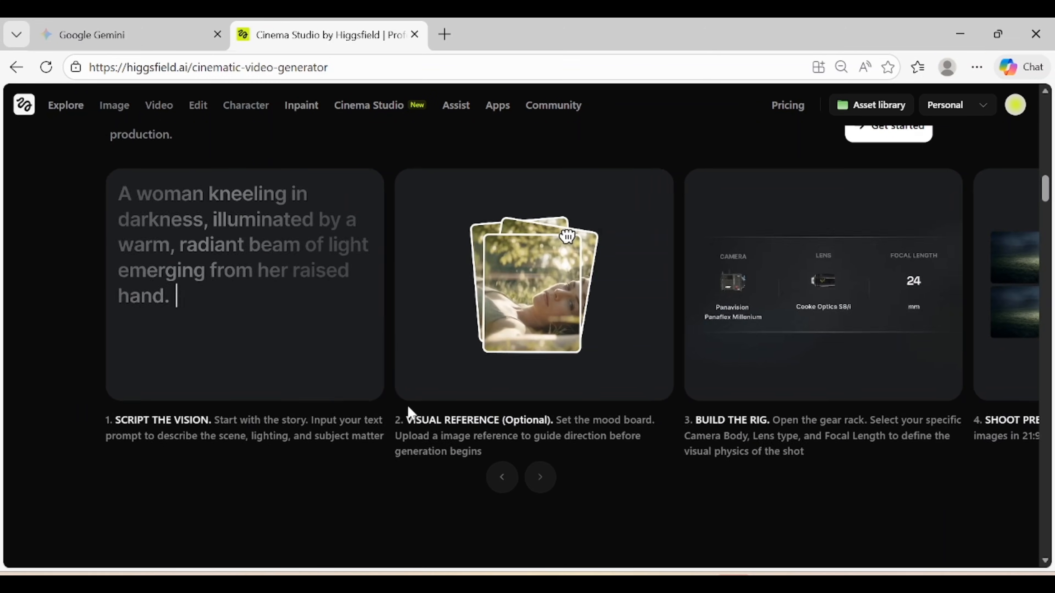
Look through the community projects, the virtual production studio introduction and the professional creative workflow sections
scroll(412, 414, "down", 4)
scroll(478, 325, "down", 7)
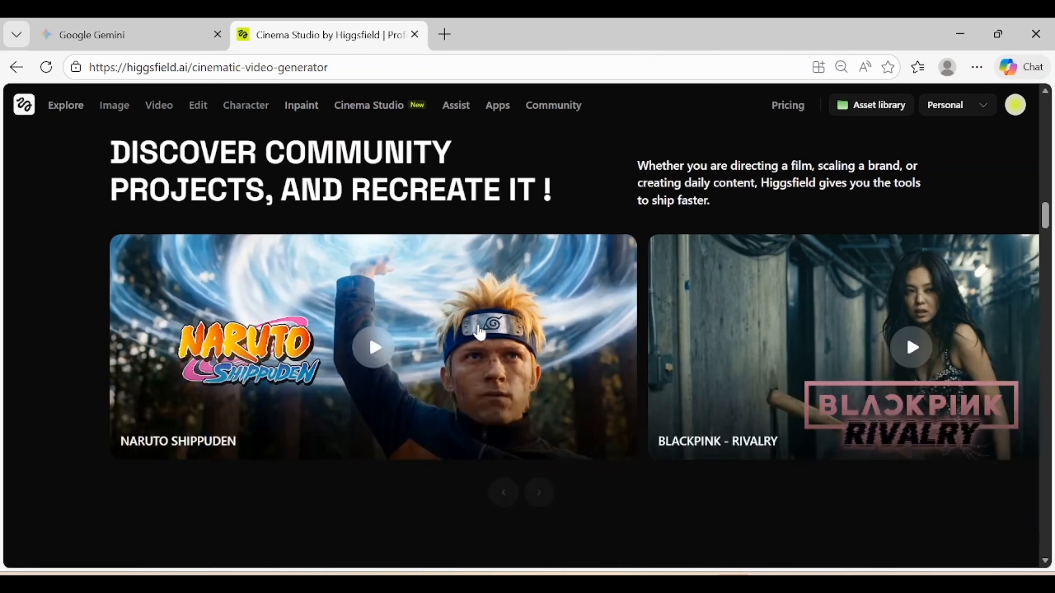
scroll(478, 326, "down", 20)
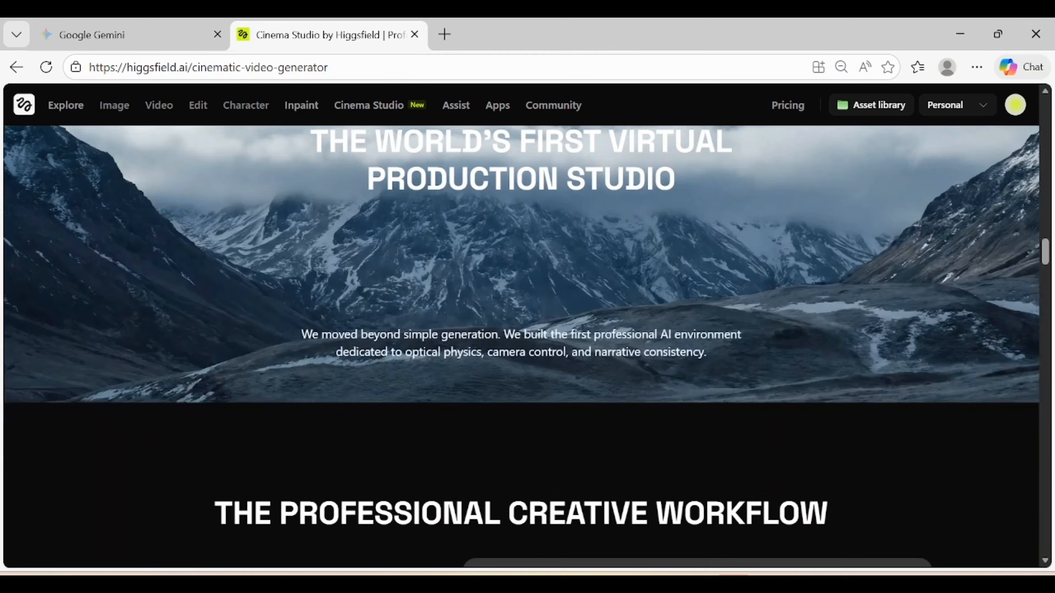
scroll(473, 335, "down", 15)
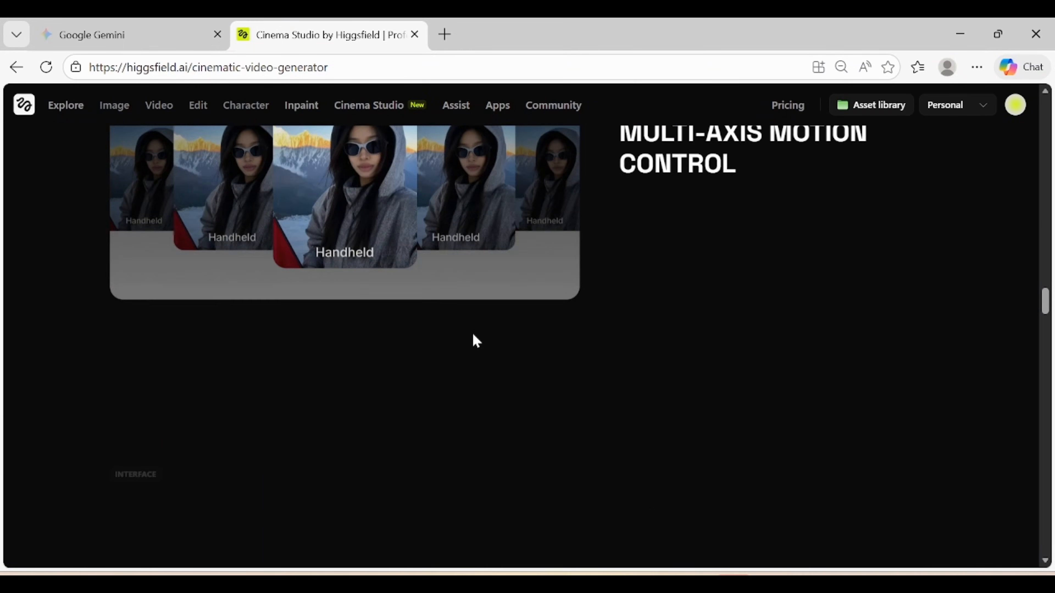
scroll(476, 341, "down", 8)
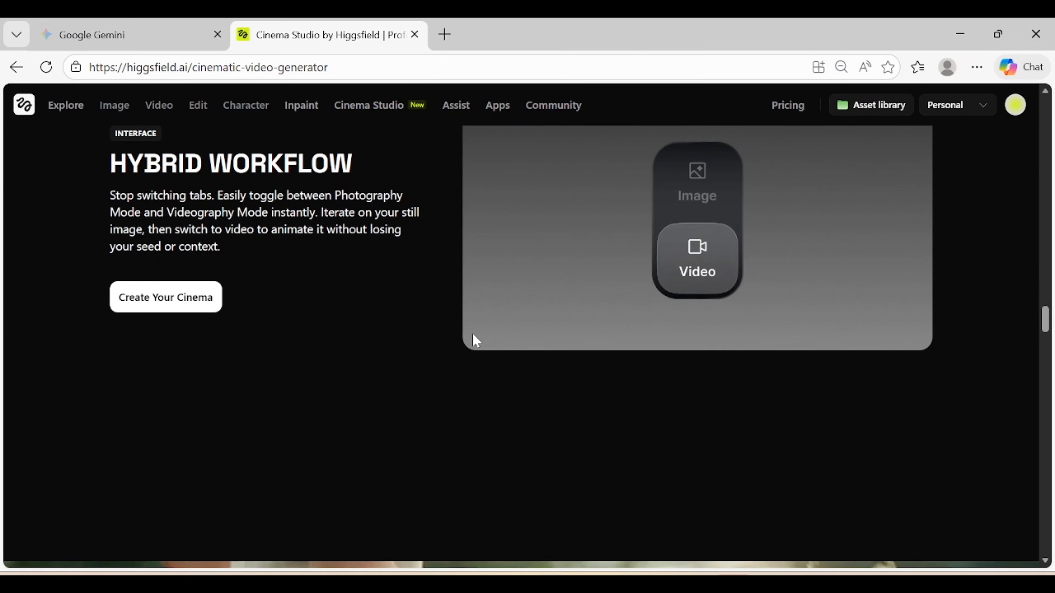
scroll(476, 342, "down", 6)
scroll(472, 336, "down", 7)
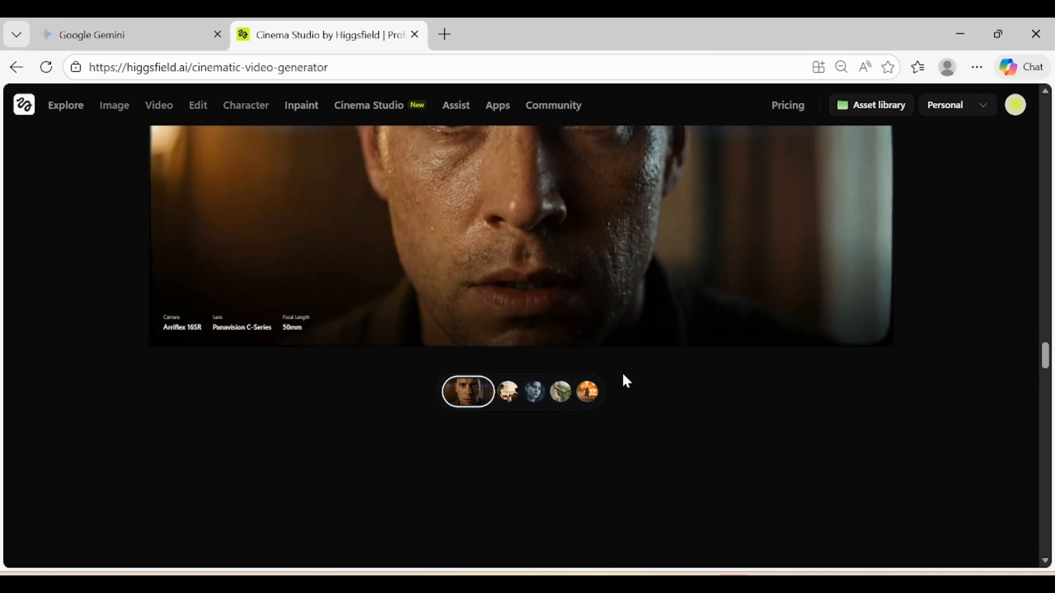
View each of the remaining sample shots in the gallery together with its camera, lens and focal length
scroll(623, 379, "up", 2)
left_click(506, 470)
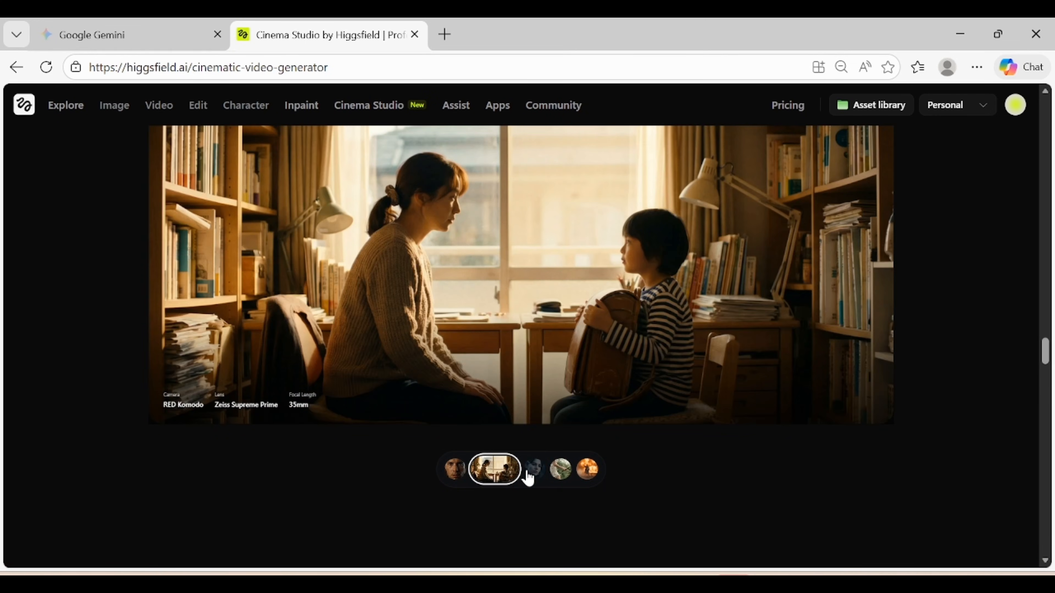
left_click(531, 475)
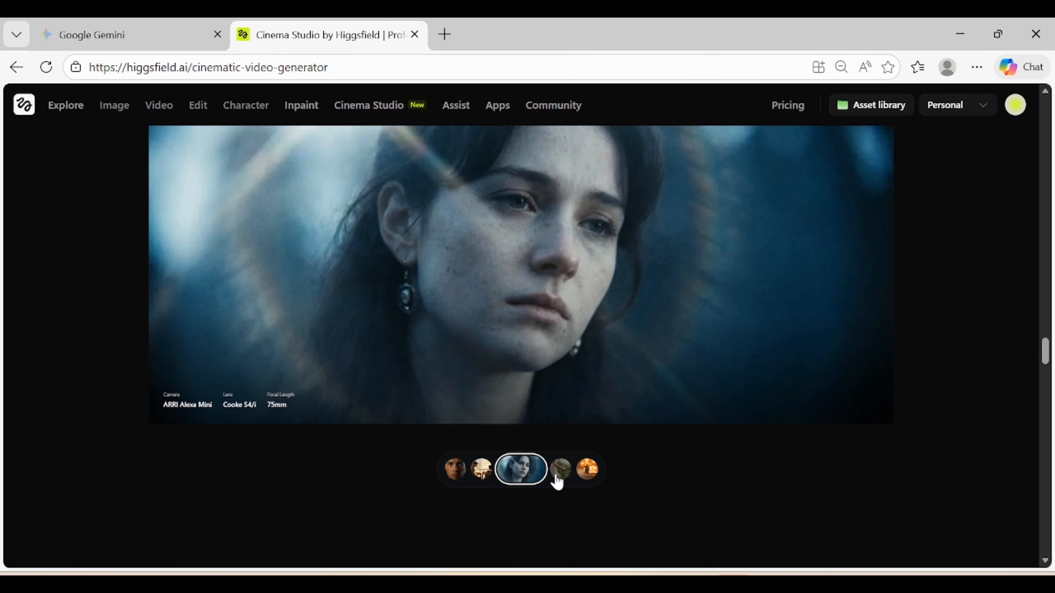
left_click(556, 478)
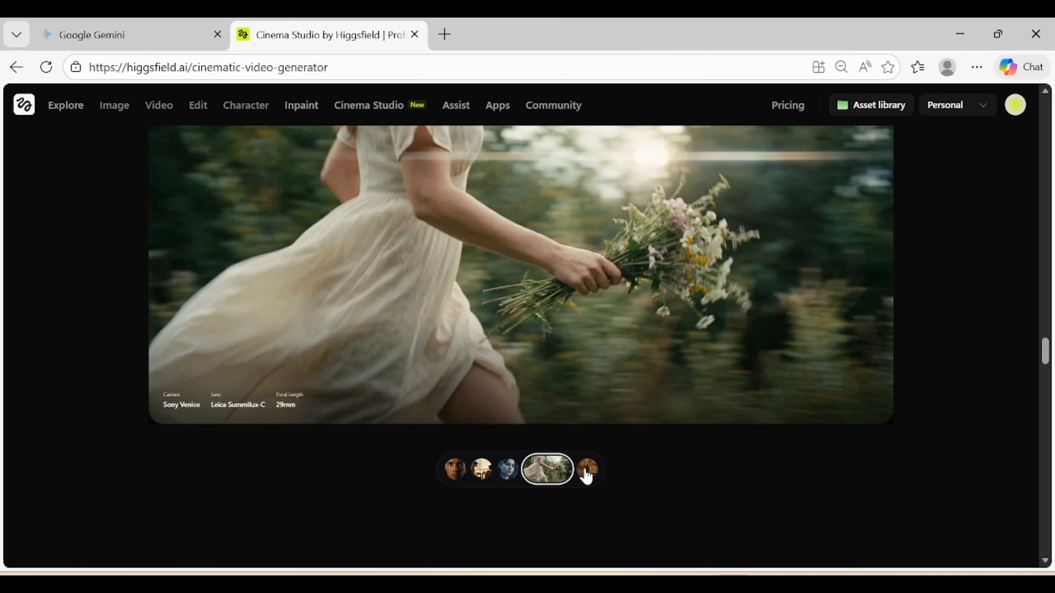
left_click(586, 474)
Enter the studio from the Cinema Studio landing page and highlight the 21:9 images mention in its introduction
left_click_drag(1045, 350, 1052, 107)
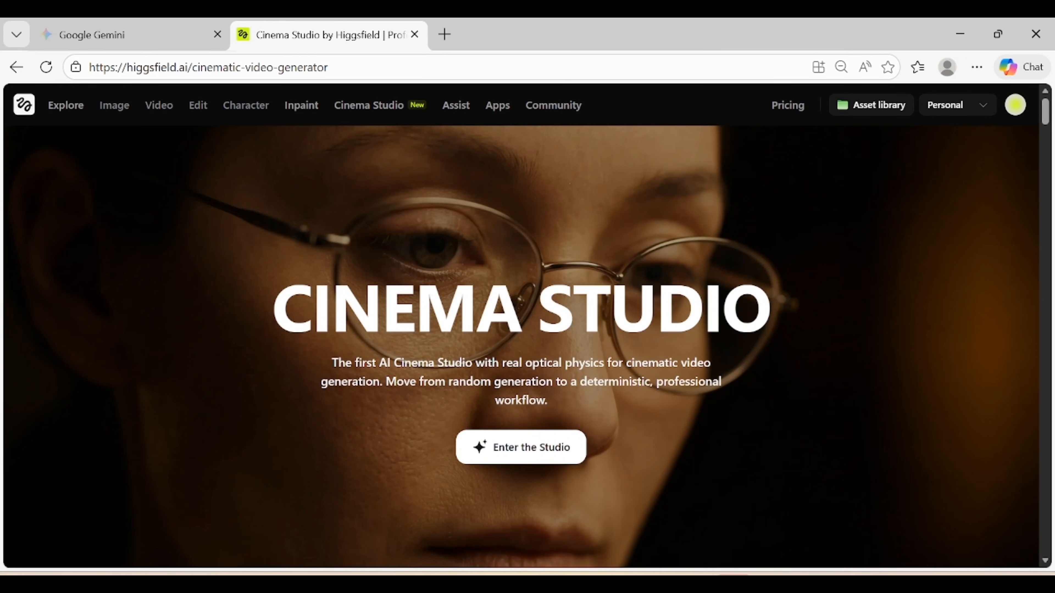
left_click(554, 456)
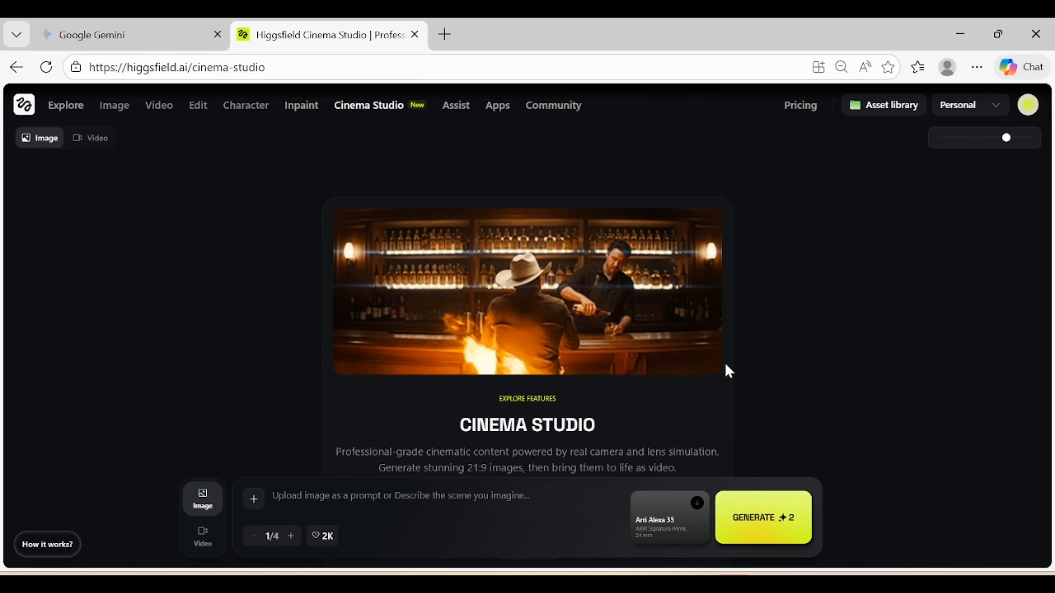
left_click(297, 501)
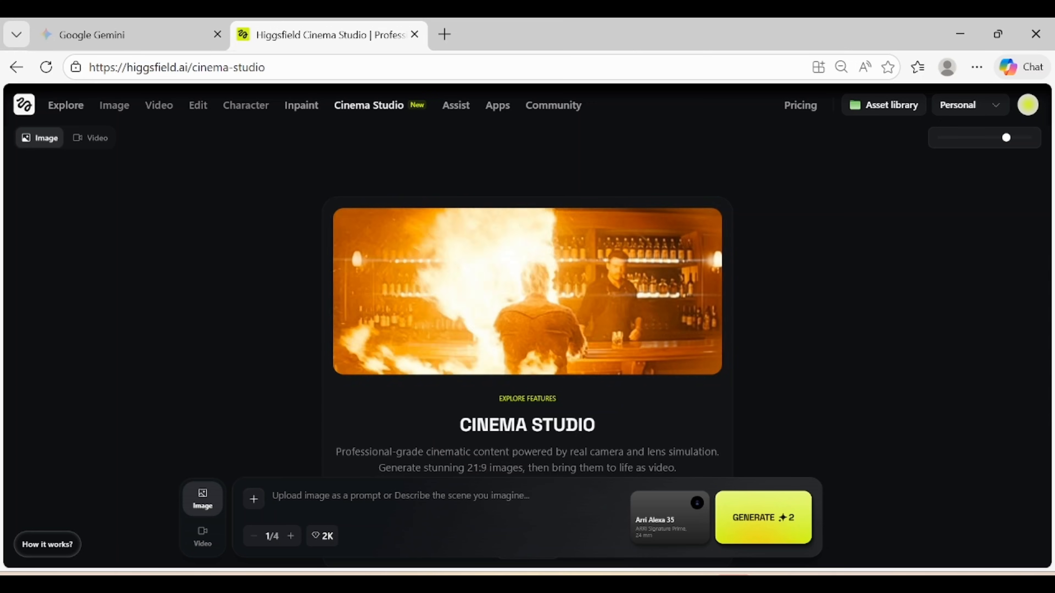
left_click_drag(465, 465, 518, 466)
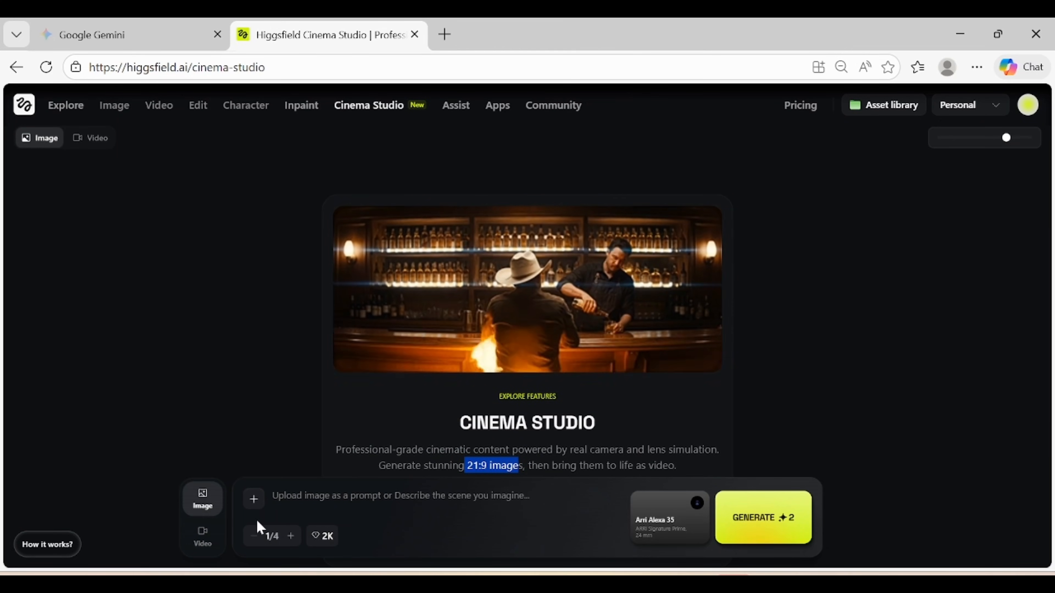
Check the image upload sources and the resolution choices available for image generation
left_click(254, 500)
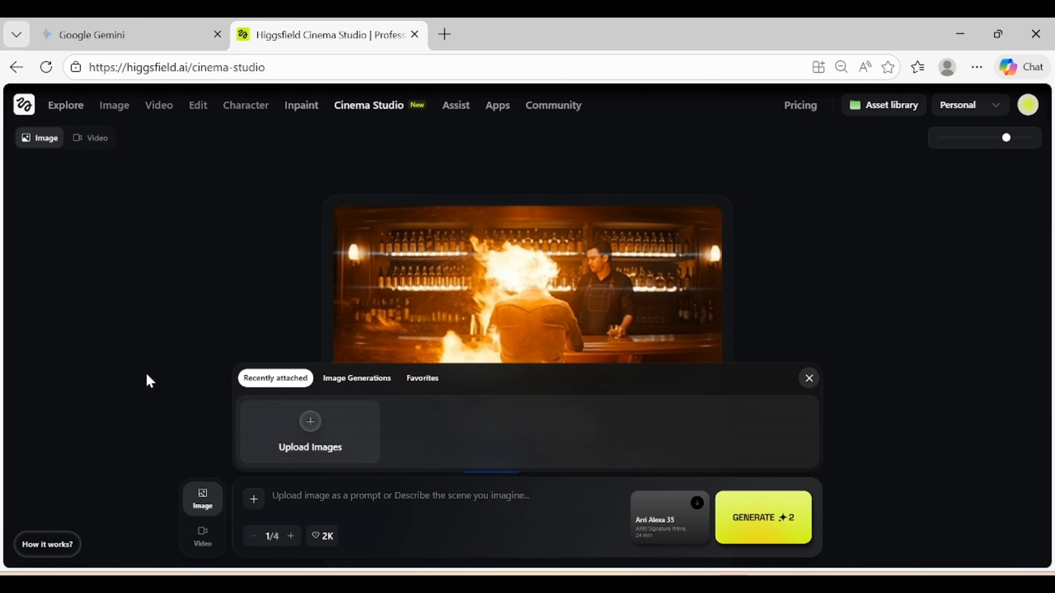
left_click(152, 344)
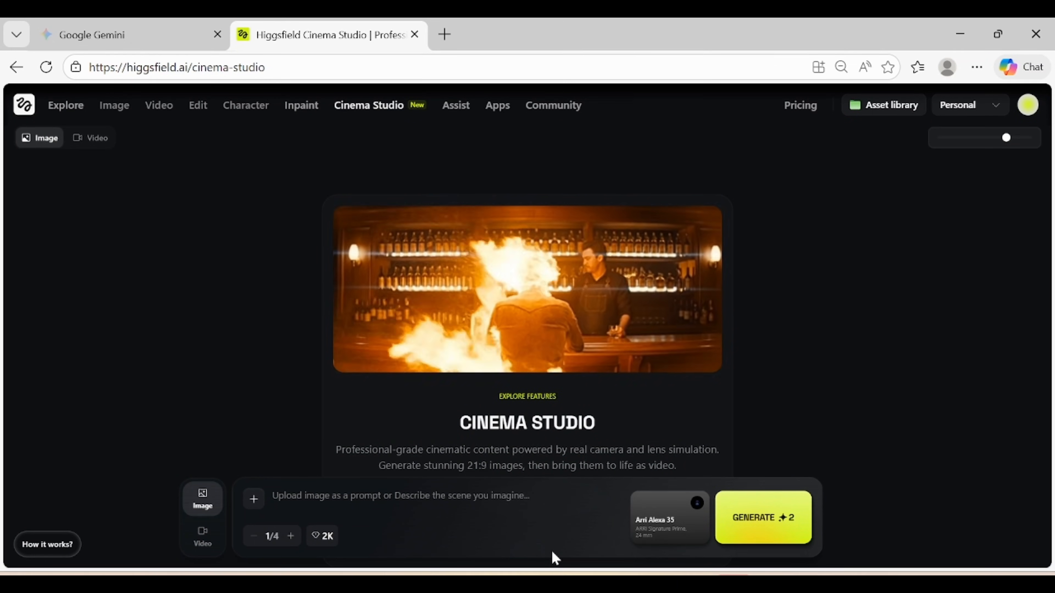
left_click(322, 538)
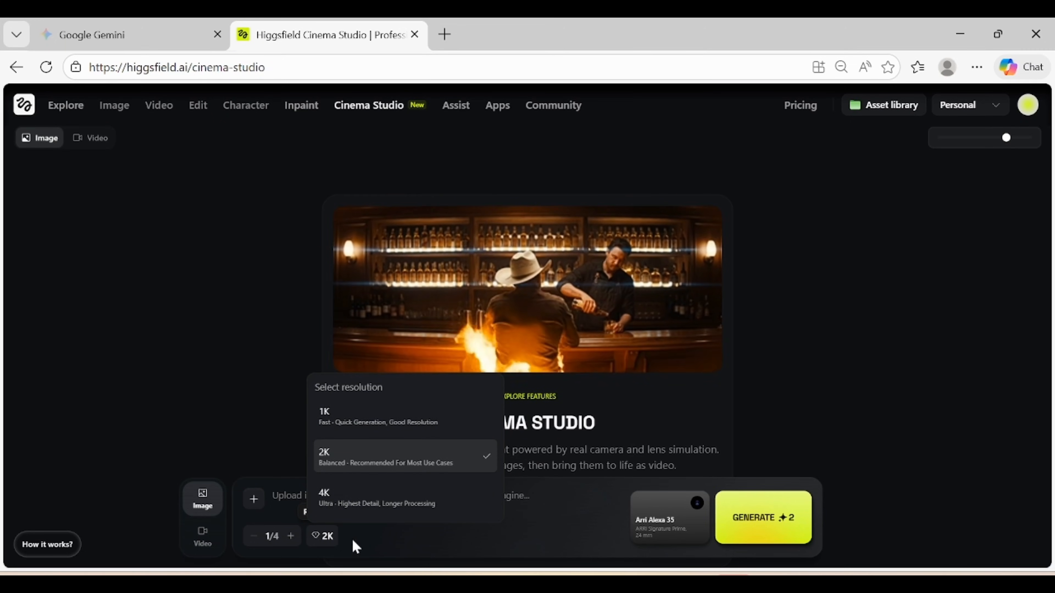
left_click(324, 537)
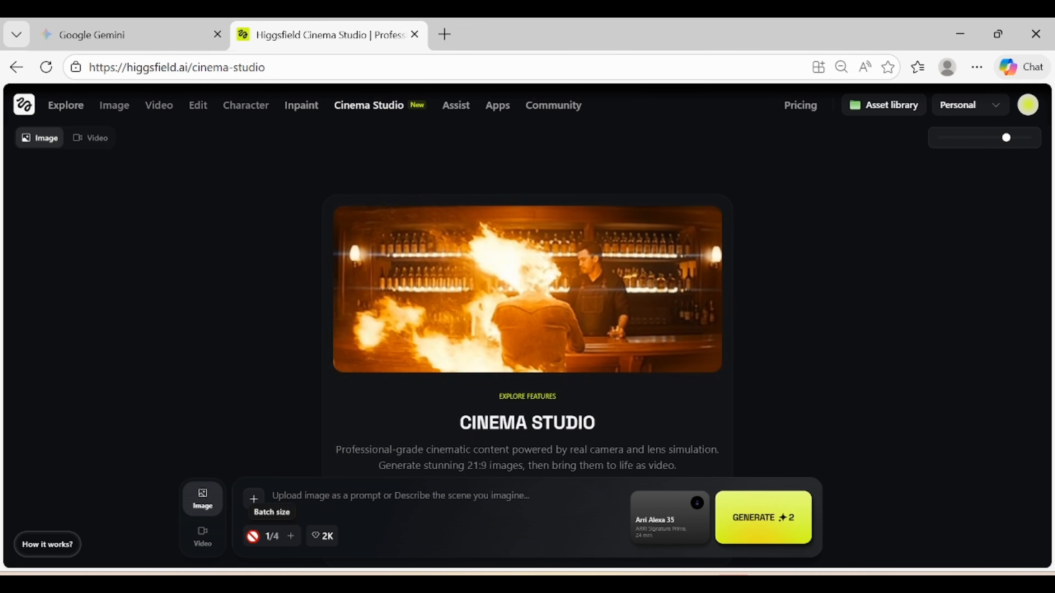
Raise the image batch size to the maximum of 4 and return it to 1
left_click(290, 536)
left_click(291, 536)
left_click(291, 536)
left_click(253, 536)
left_click(253, 536)
left_click(253, 536)
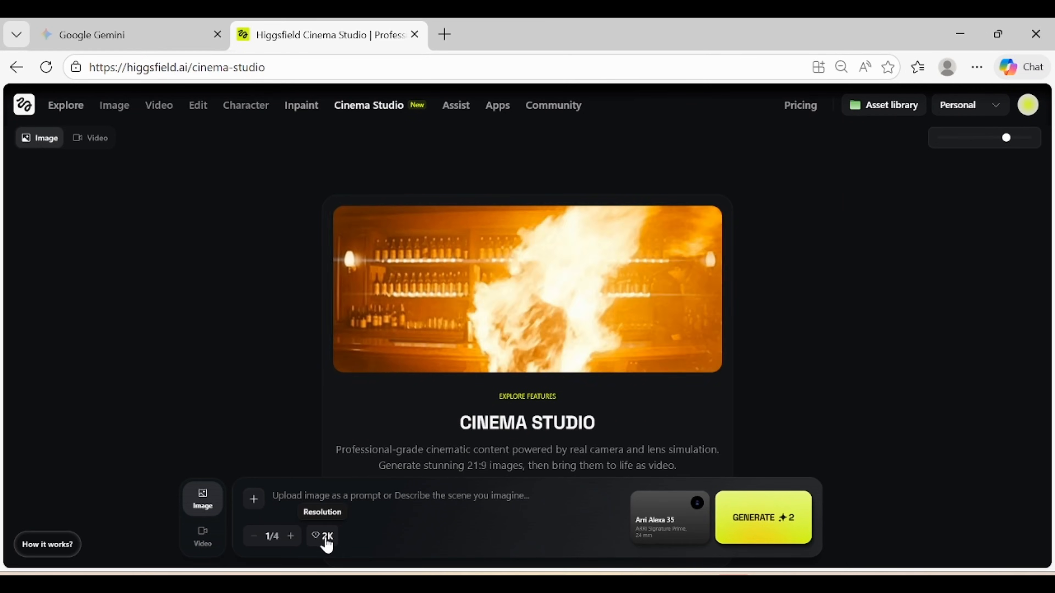
Switch to video generation and try the Zoom Out, Zoom in, Camera follows and Pan left camera movements
left_click(207, 546)
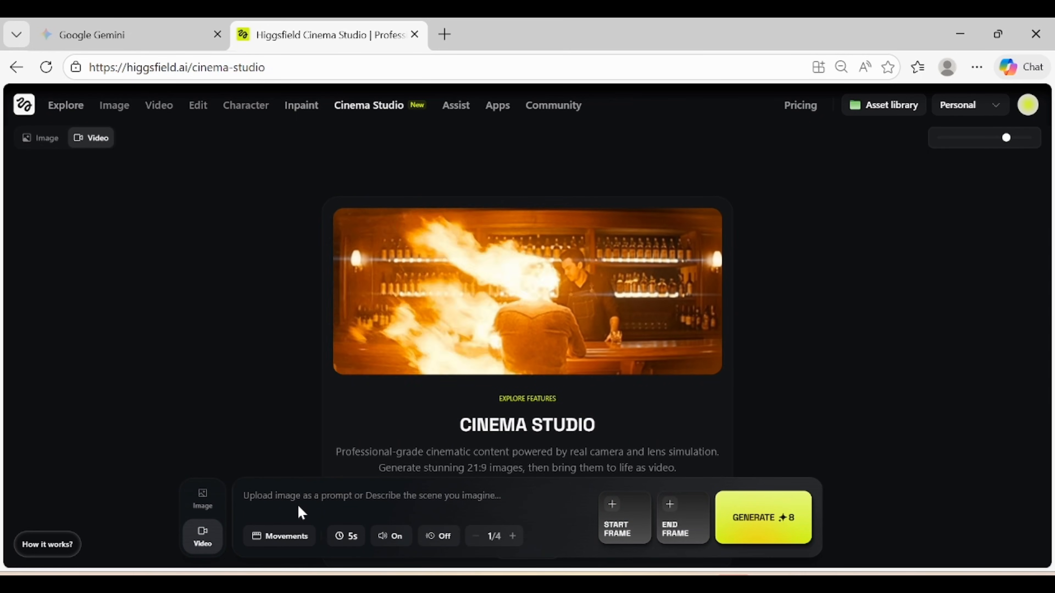
left_click(286, 538)
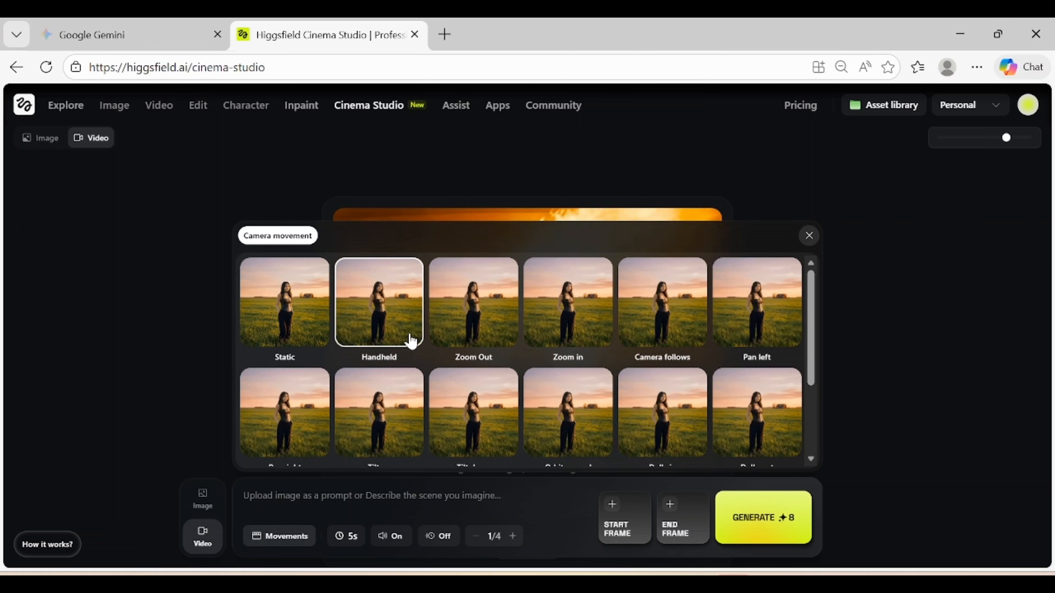
left_click(462, 340)
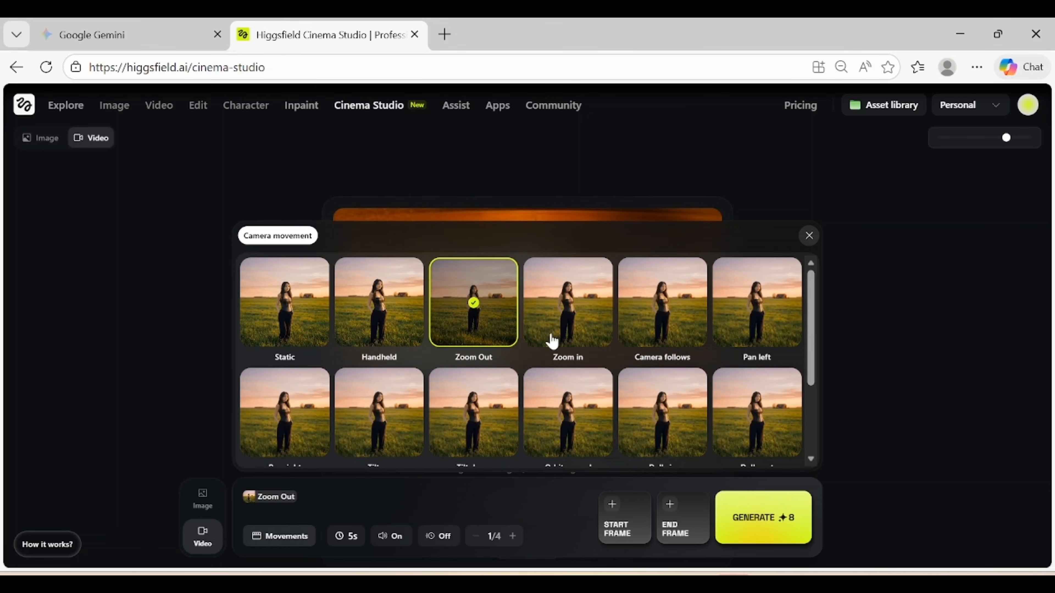
left_click(567, 340)
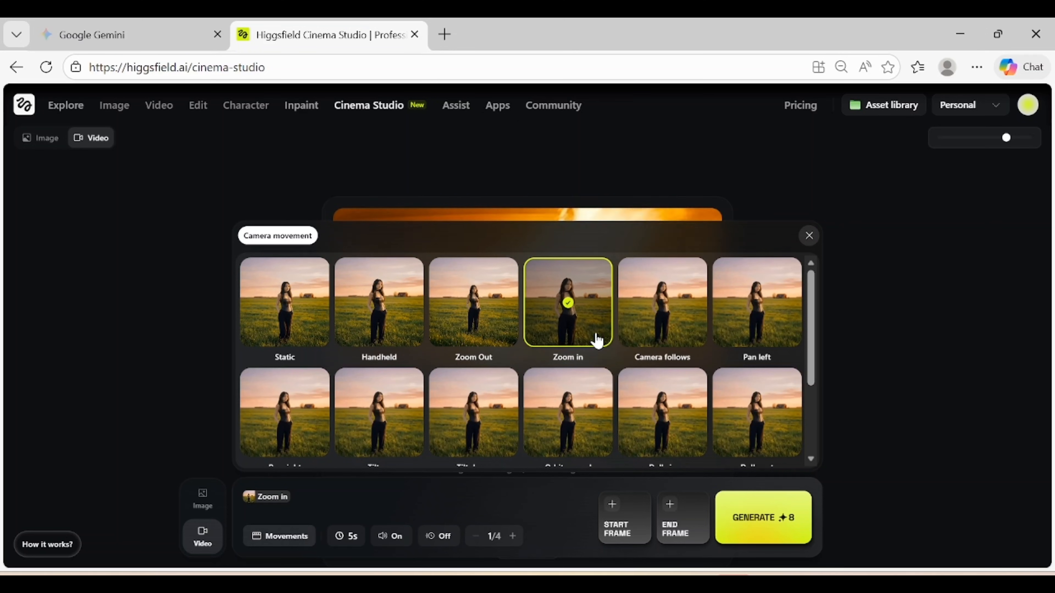
left_click(662, 337)
left_click(753, 341)
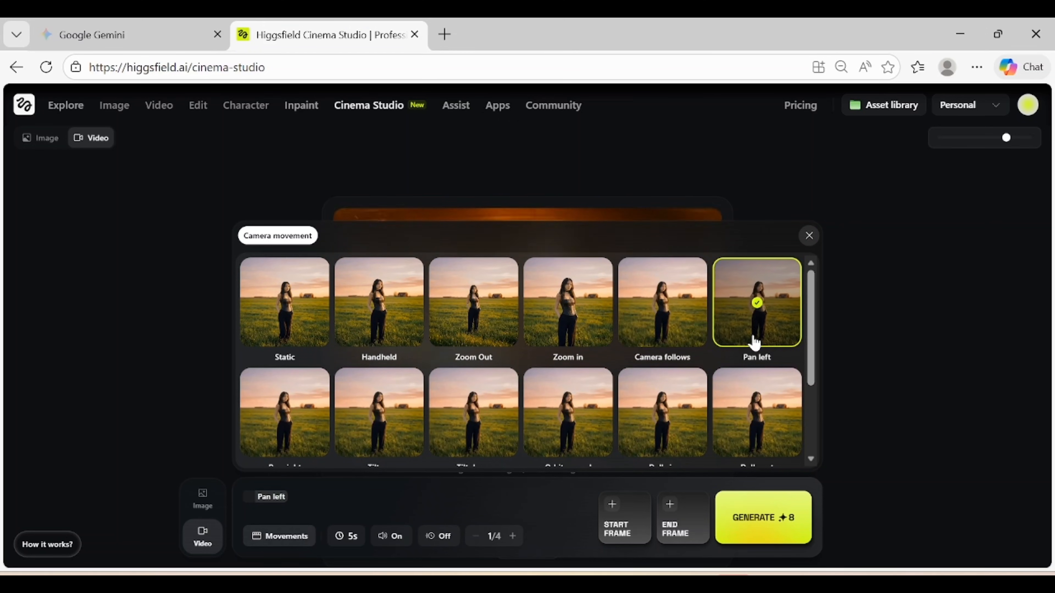
Try the Dolly in camera movement and choose Drone shot for the video
scroll(565, 372, "down", 3)
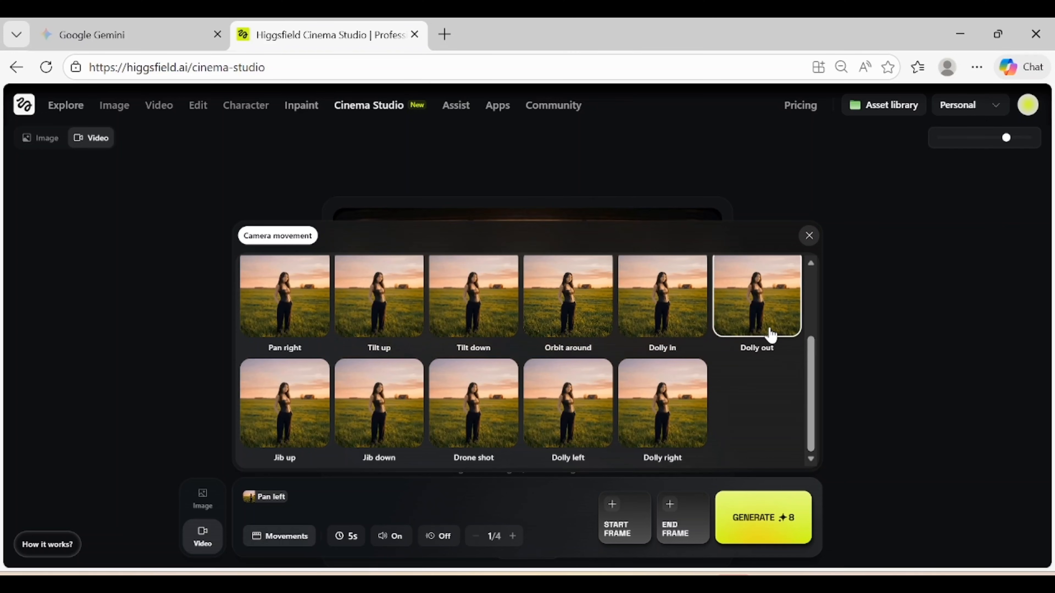
left_click(686, 330)
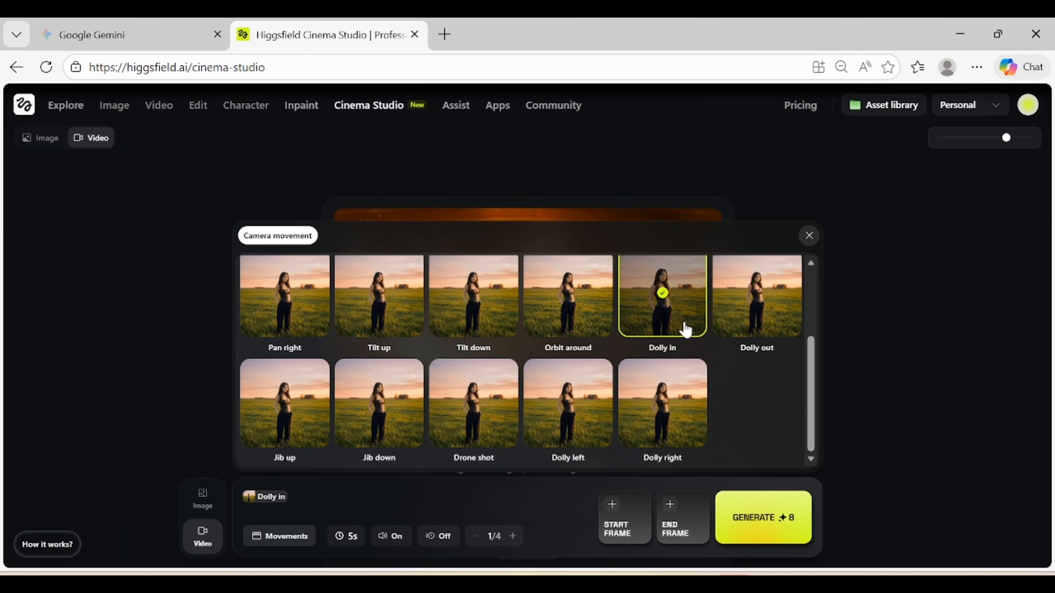
left_click(474, 403)
Check the video duration choices, then raise the video batch size to 4 and return it to 1
left_click(354, 540)
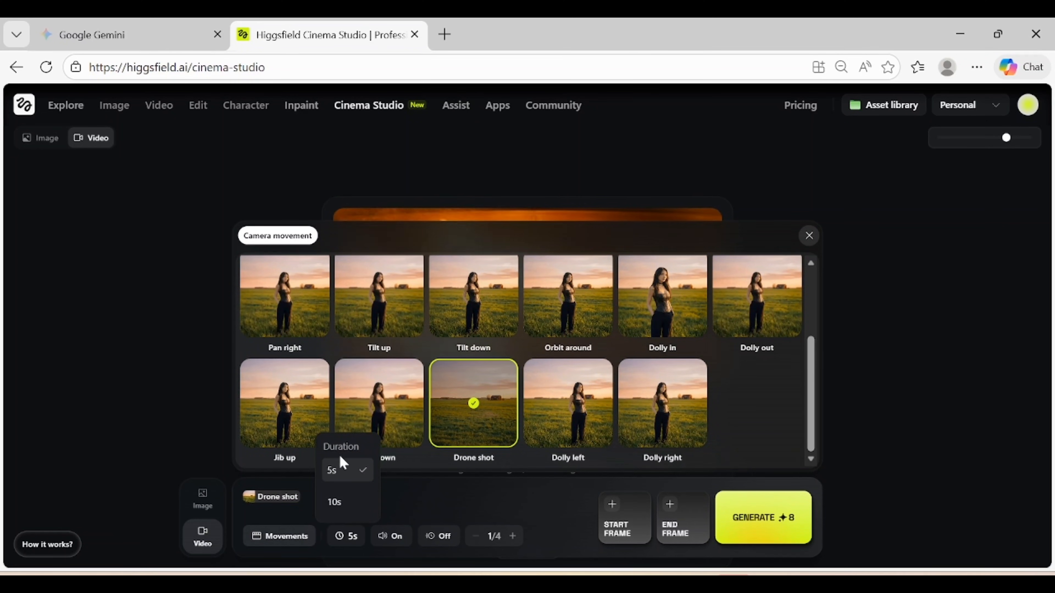
left_click(345, 539)
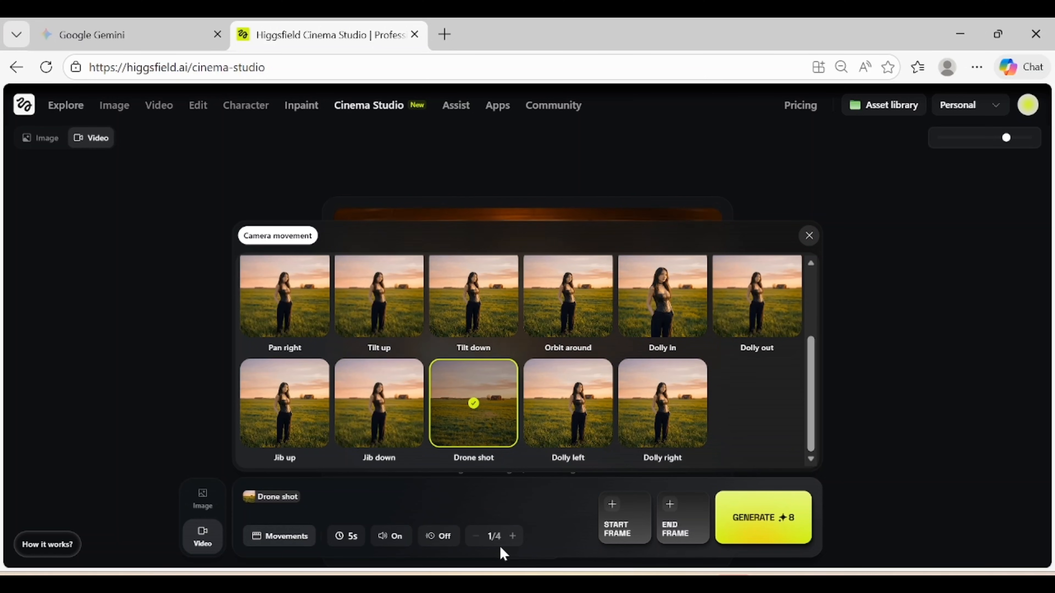
triple_click(512, 537)
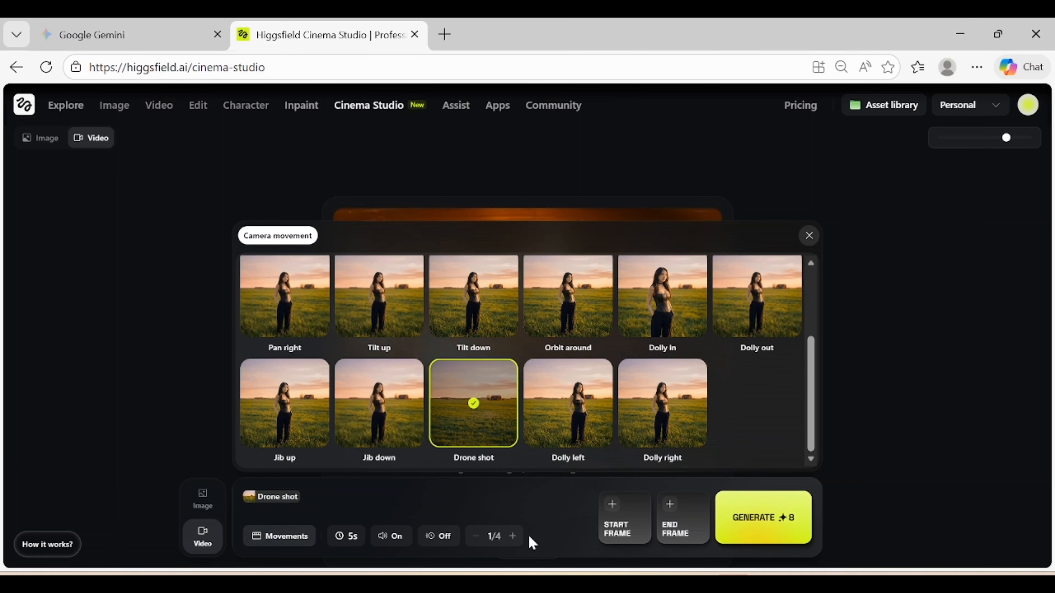
triple_click(513, 537)
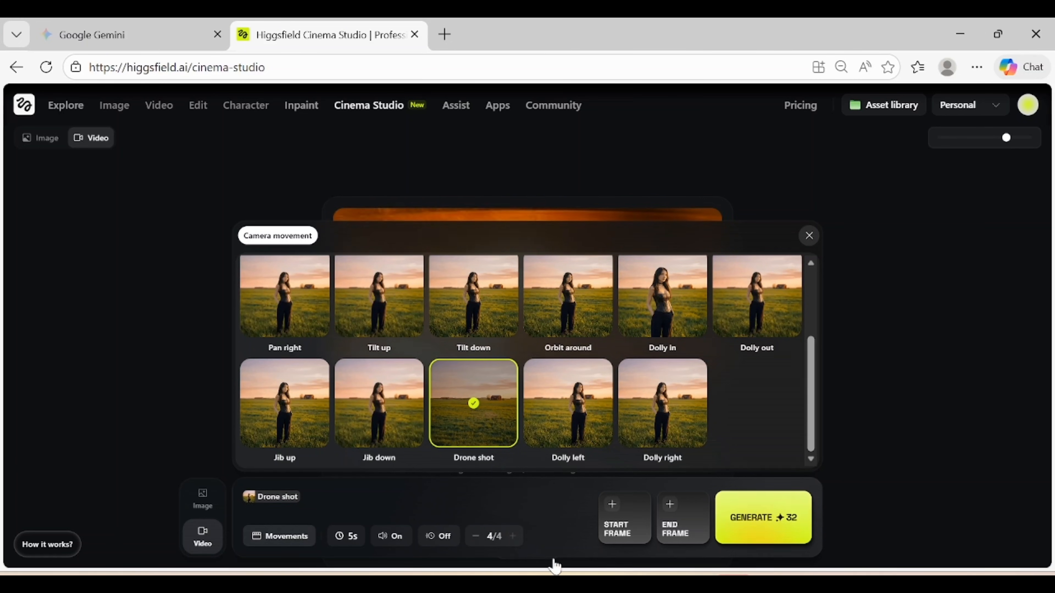
triple_click(477, 537)
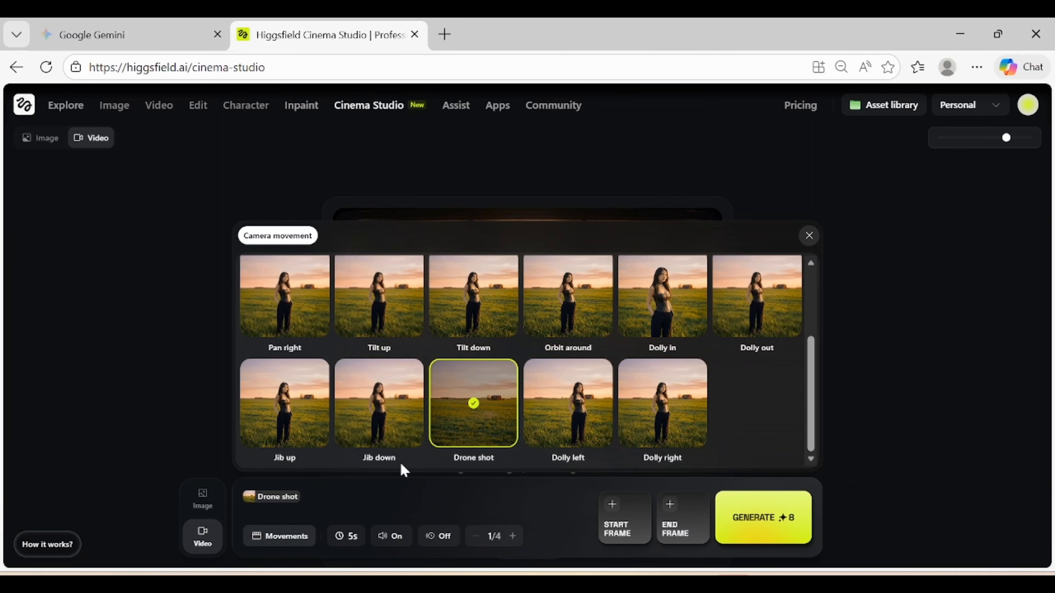
Return to image generation and enter a prompt for a cinematic wide shot of a lone man walking a glowing stardust path through a spiral galaxy
left_click(216, 502)
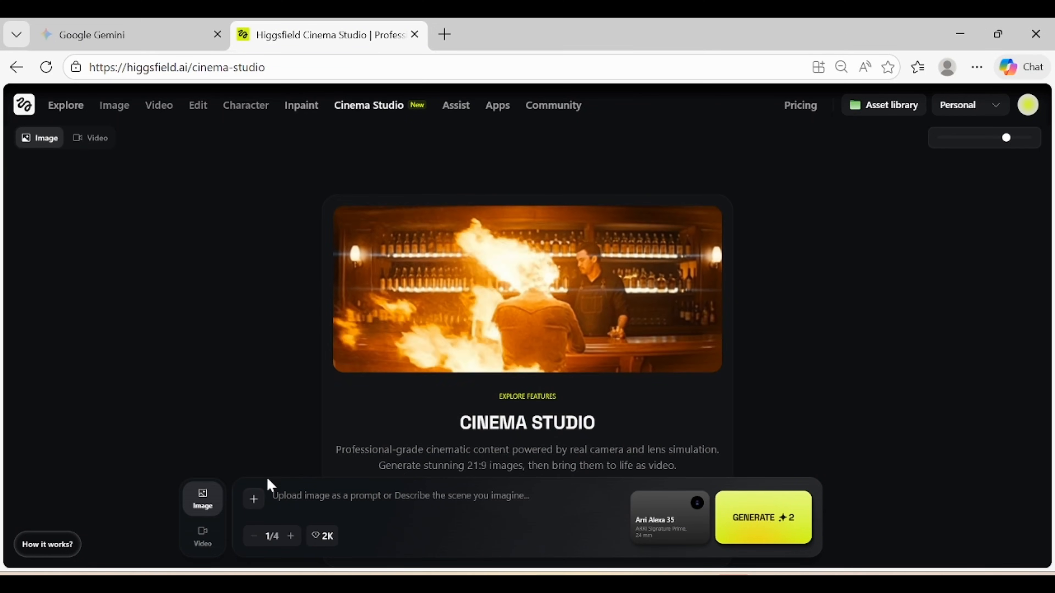
left_click_drag(465, 465, 519, 465)
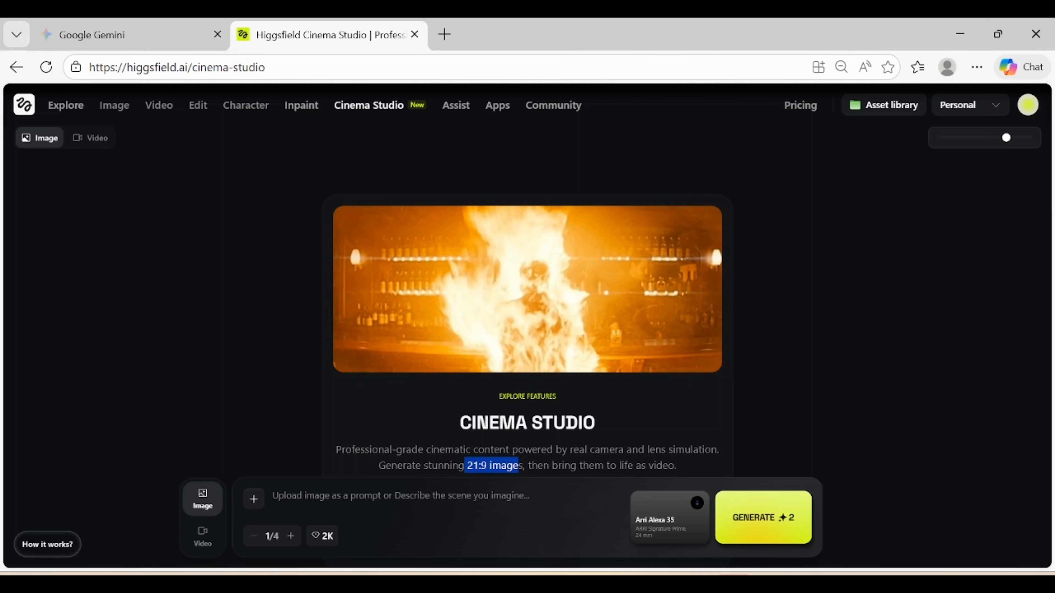
left_click(472, 525)
type("A cinematic wide shot of a lone man walking along a glowing, ethereal path made of stardust. He is walking through the center of a vibrant spiral galaxy. The colors are deep purples, blues, and magentas. Dramatic lighting, hyper-realistic, 8k resolution, mystical atmosphere")
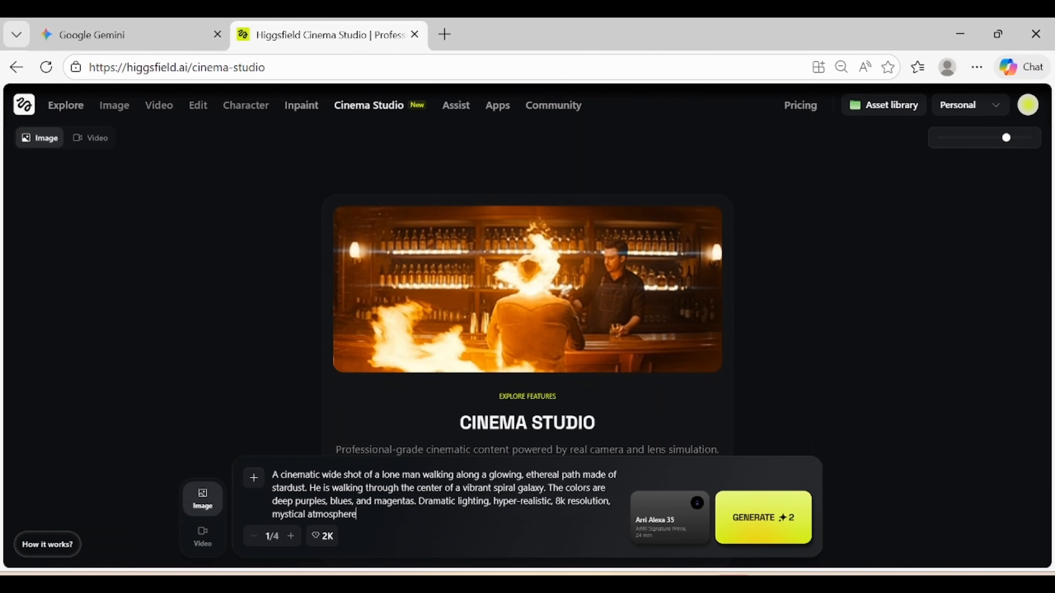
Set the image resolution to 4K and choose IMAX Film Camera as the camera
left_click(326, 537)
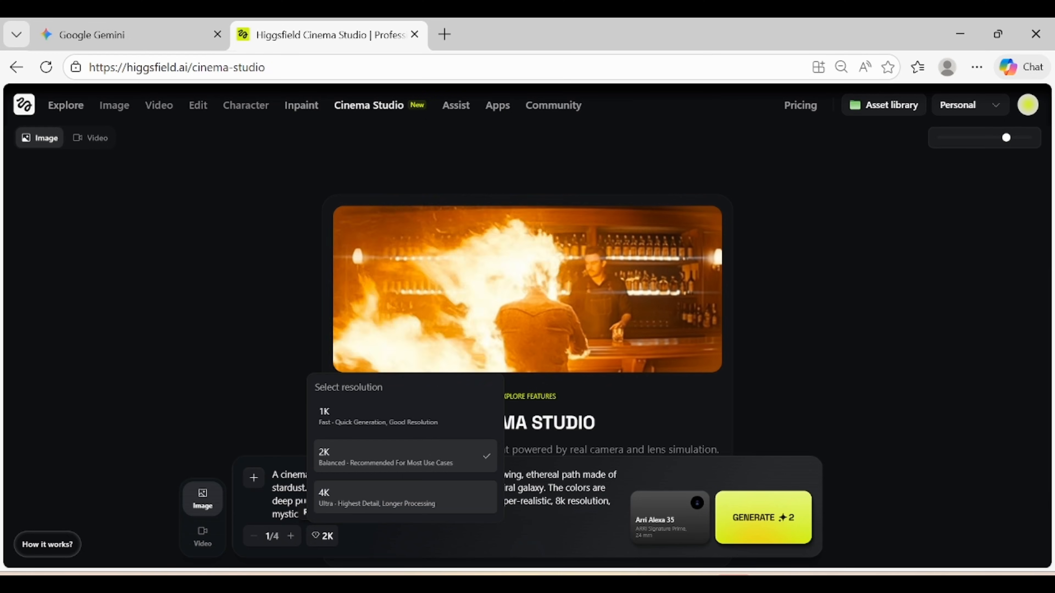
left_click(376, 498)
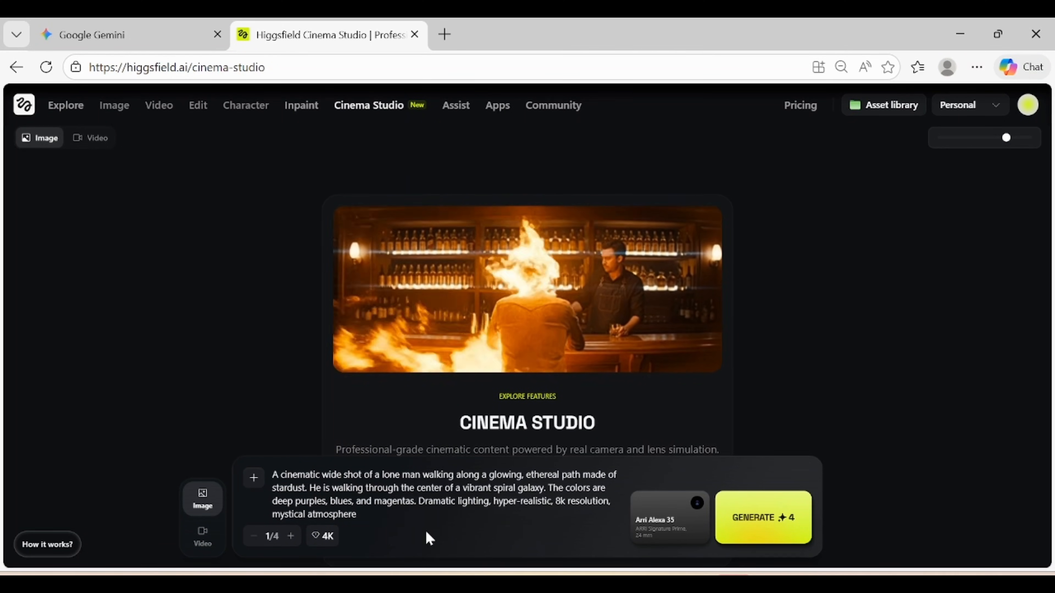
left_click(669, 531)
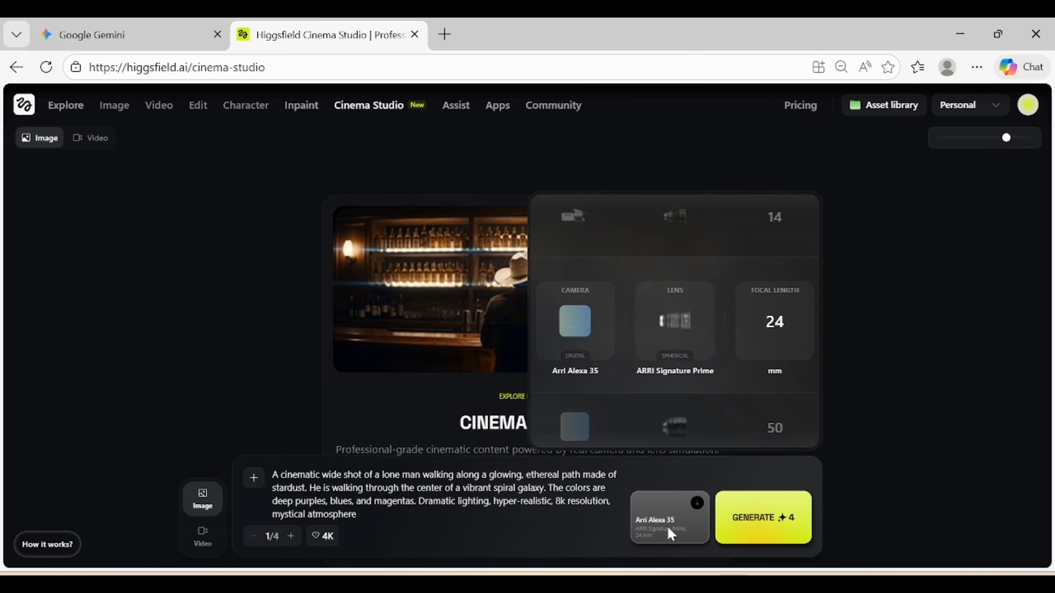
scroll(569, 382, "up", 2)
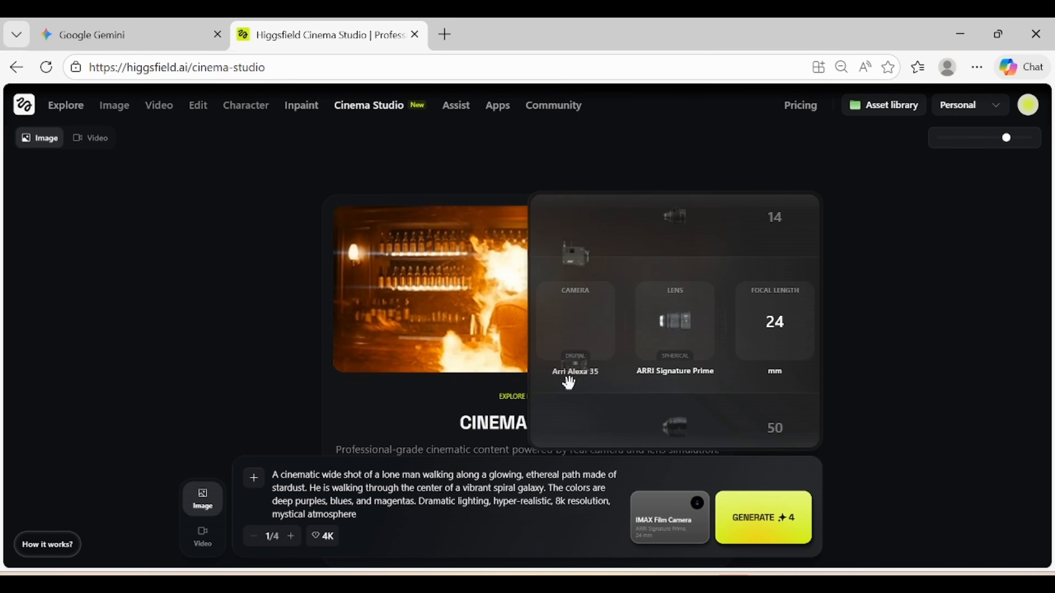
scroll(568, 383, "down", 1)
scroll(569, 380, "down", 3)
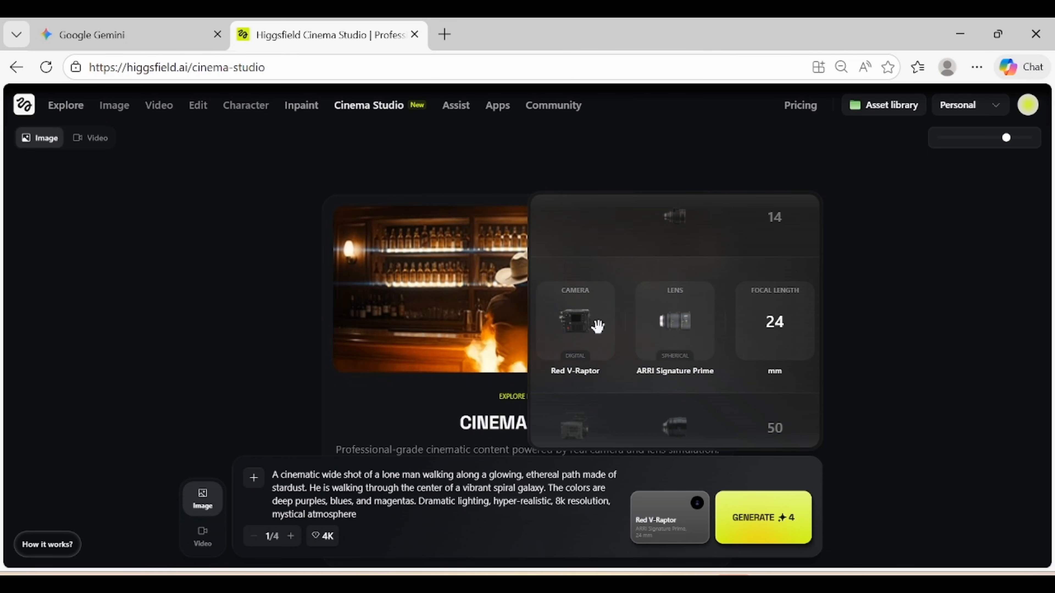
scroll(597, 326, "up", 3)
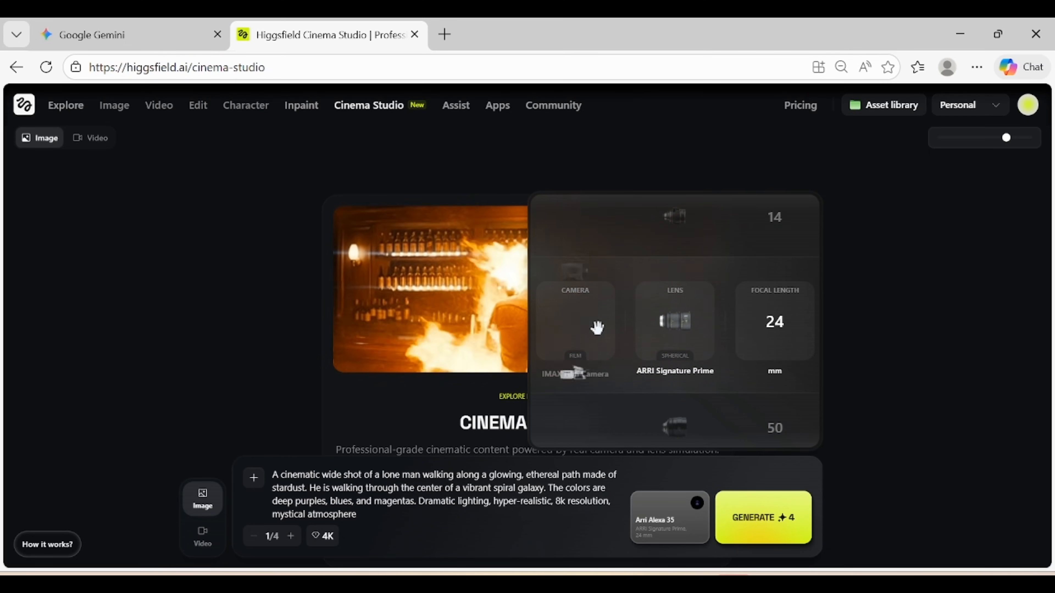
scroll(597, 327, "down", 1)
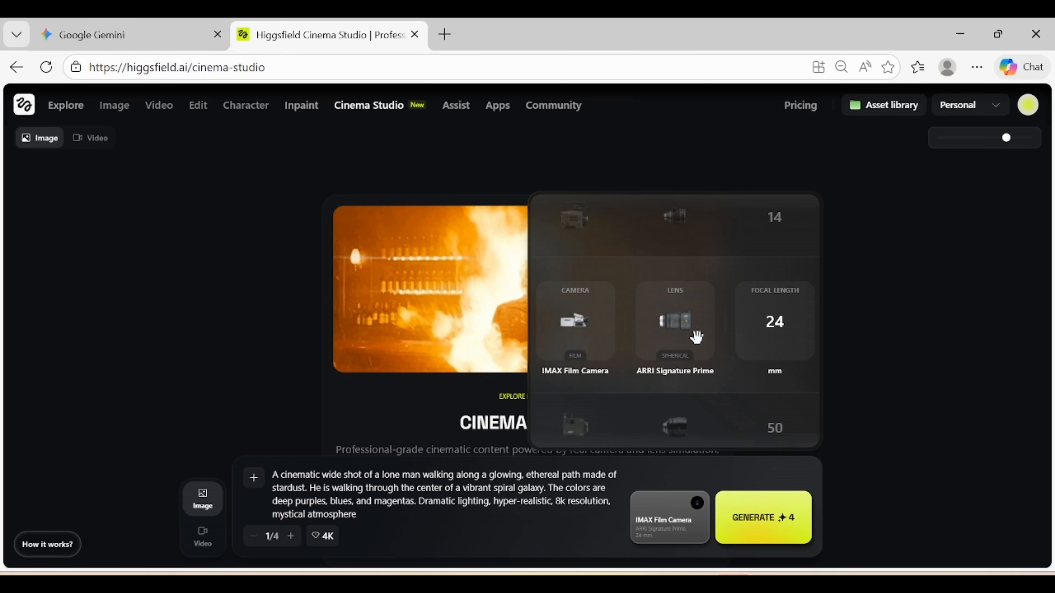
Browse the available lenses and set the lens to Canon K-35
scroll(697, 337, "down", 2)
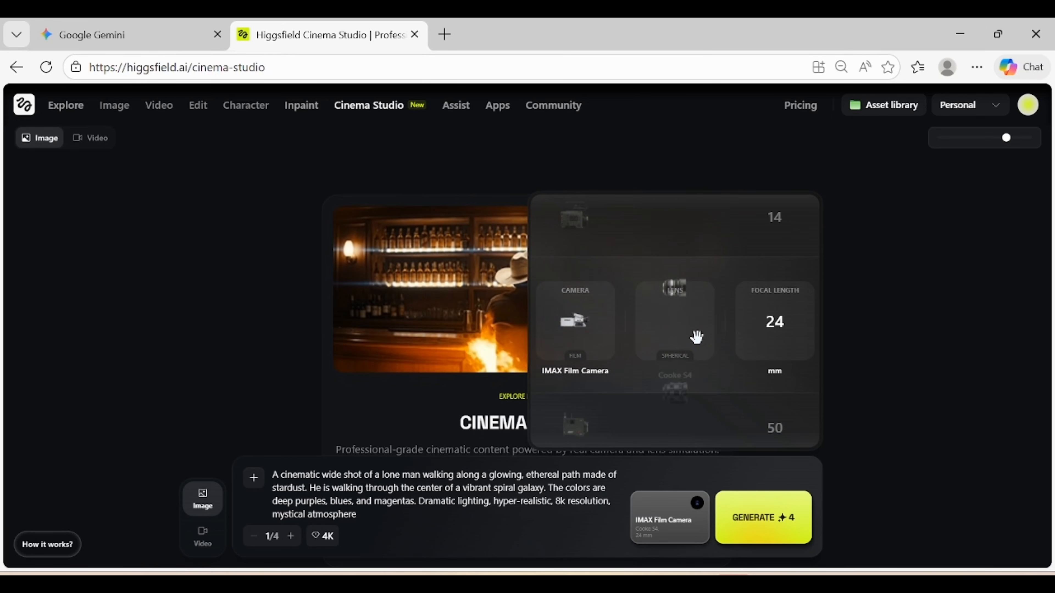
scroll(696, 336, "down", 1)
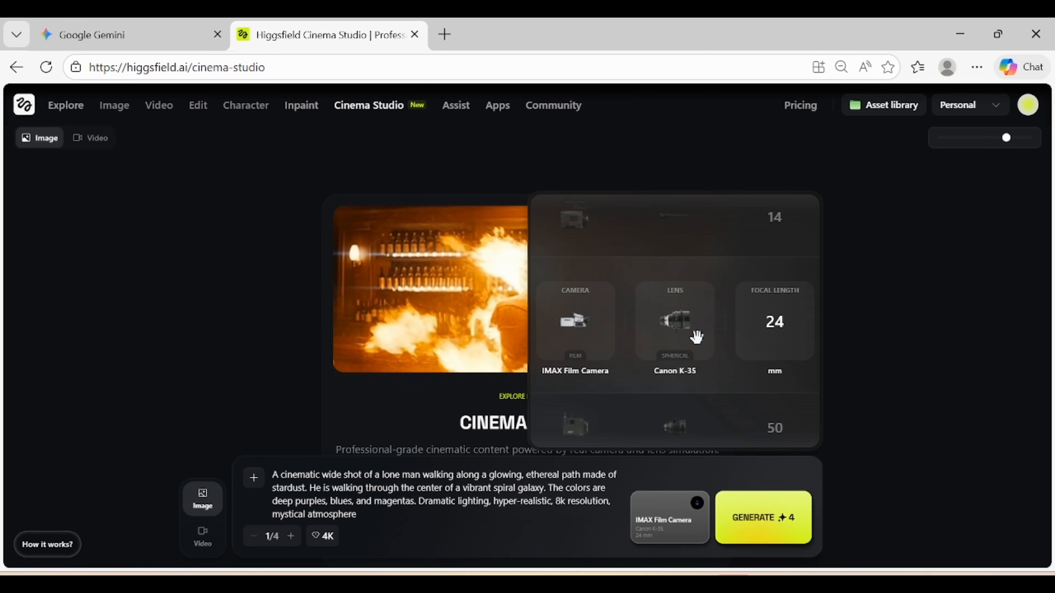
scroll(804, 327, "down", 1)
scroll(803, 327, "up", 1)
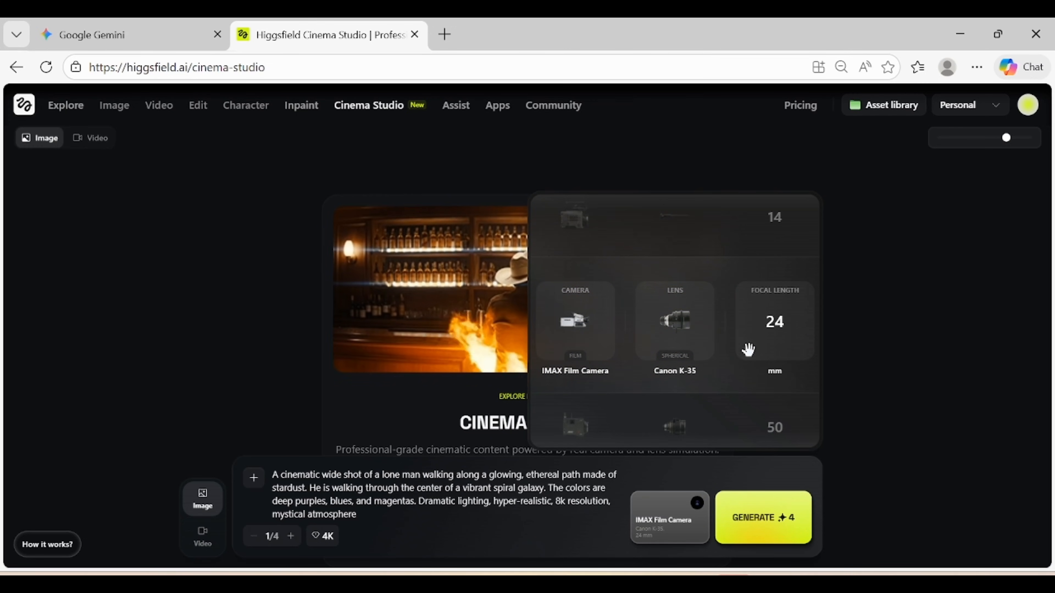
Compare the focal lengths, settle on 24 mm and generate the galaxy image
scroll(784, 341, "up", 2)
scroll(785, 340, "down", 1)
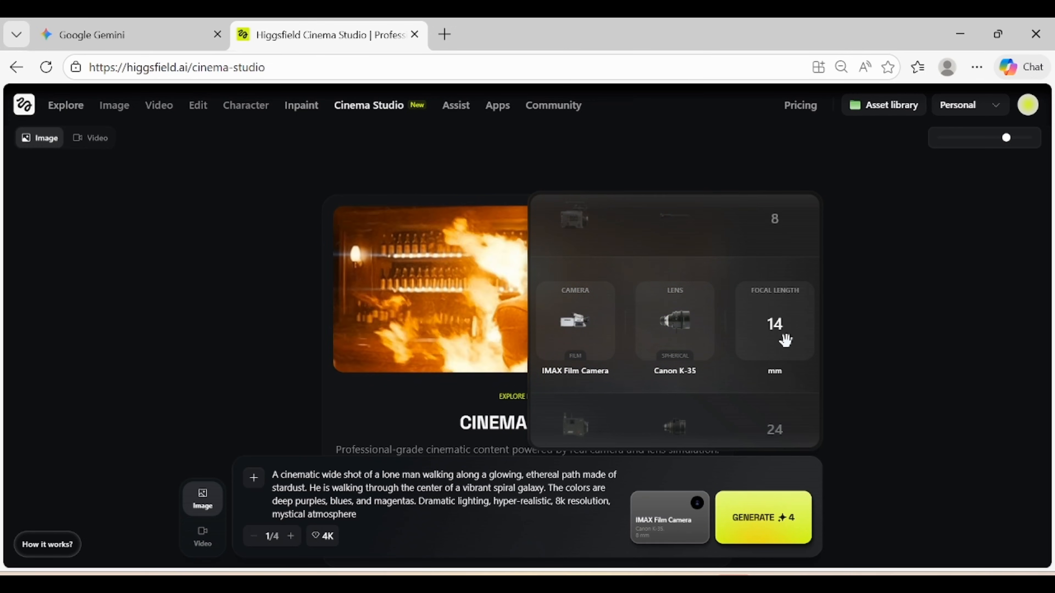
scroll(785, 339, "down", 2)
scroll(785, 340, "up", 1)
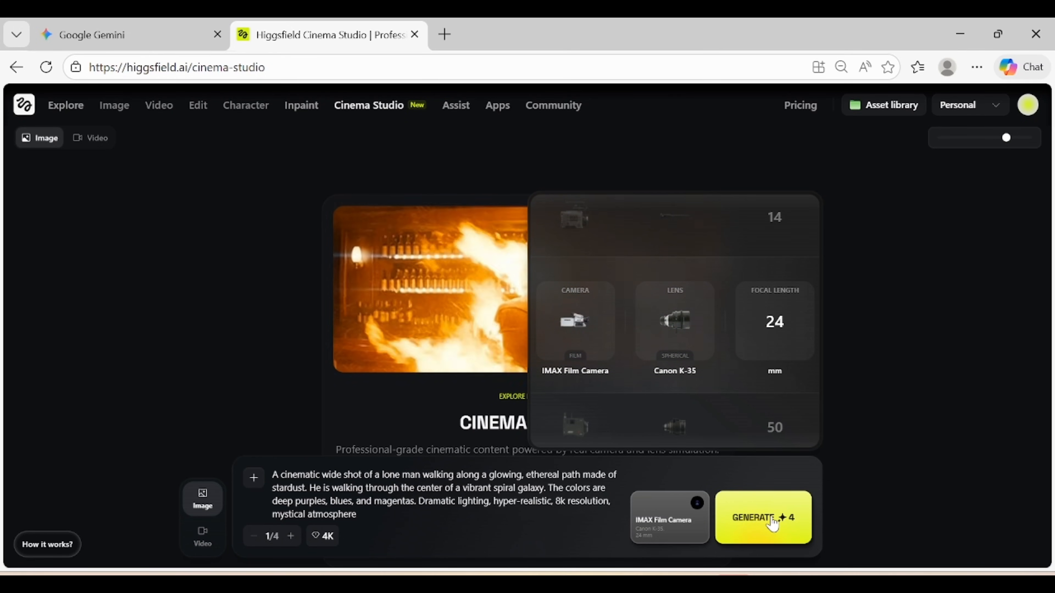
left_click(773, 525)
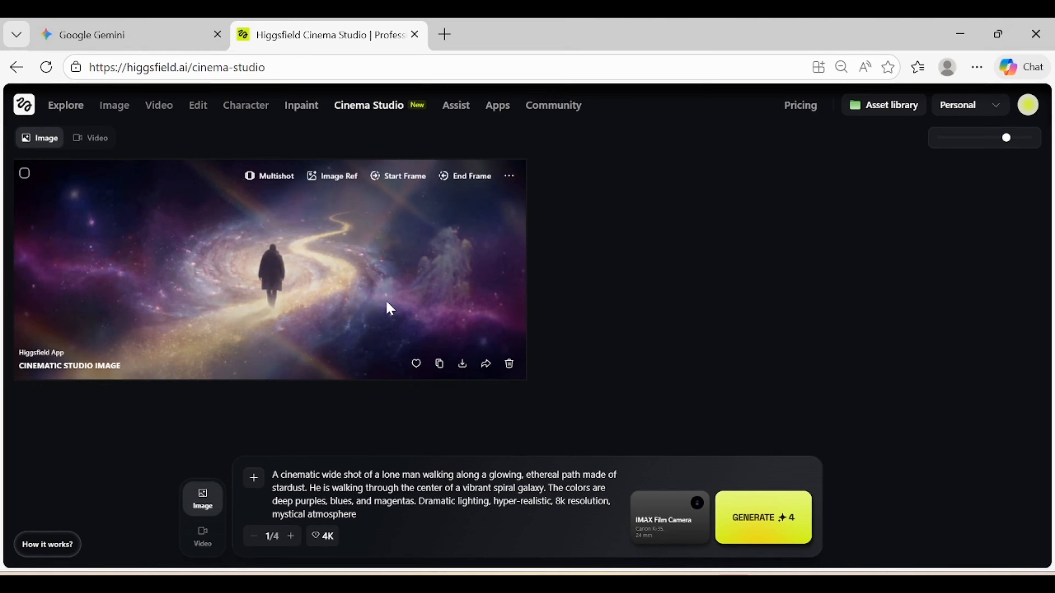
View the generated galaxy image enlarged, download it as a PNG file and close its detail view
left_click(387, 274)
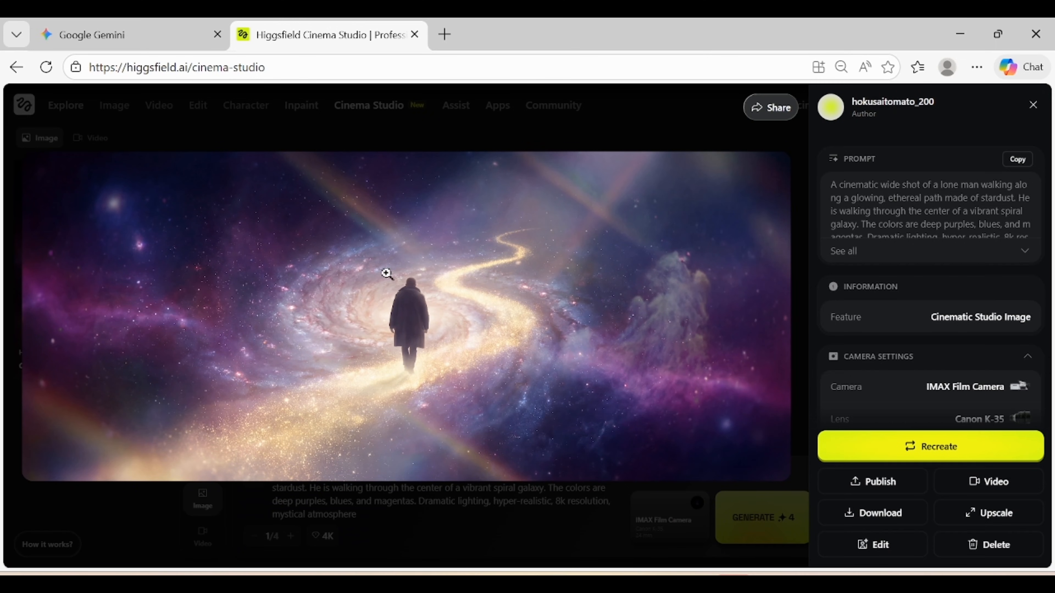
left_click(399, 307)
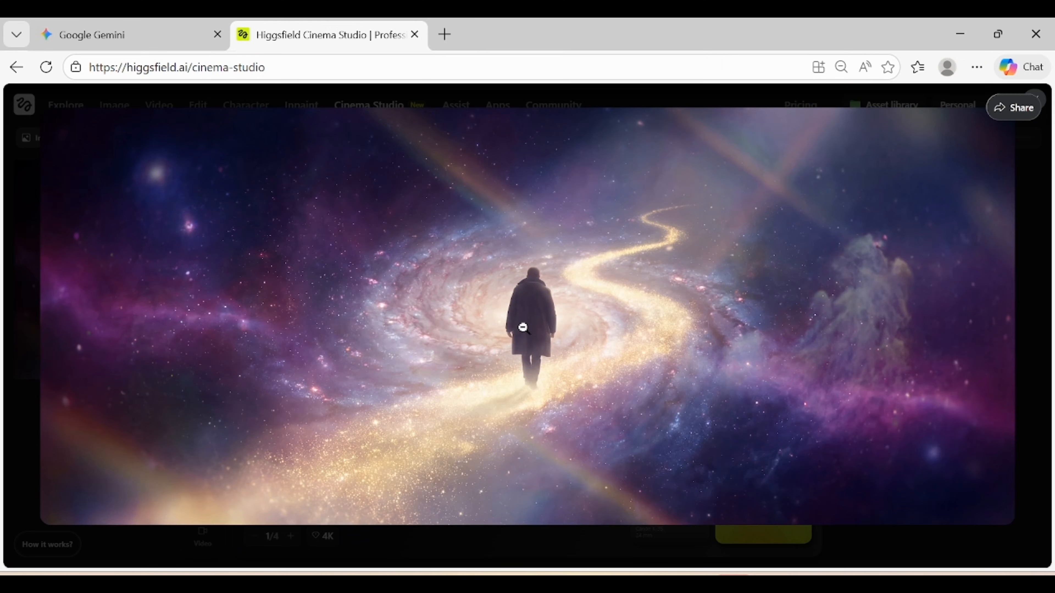
left_click(566, 296)
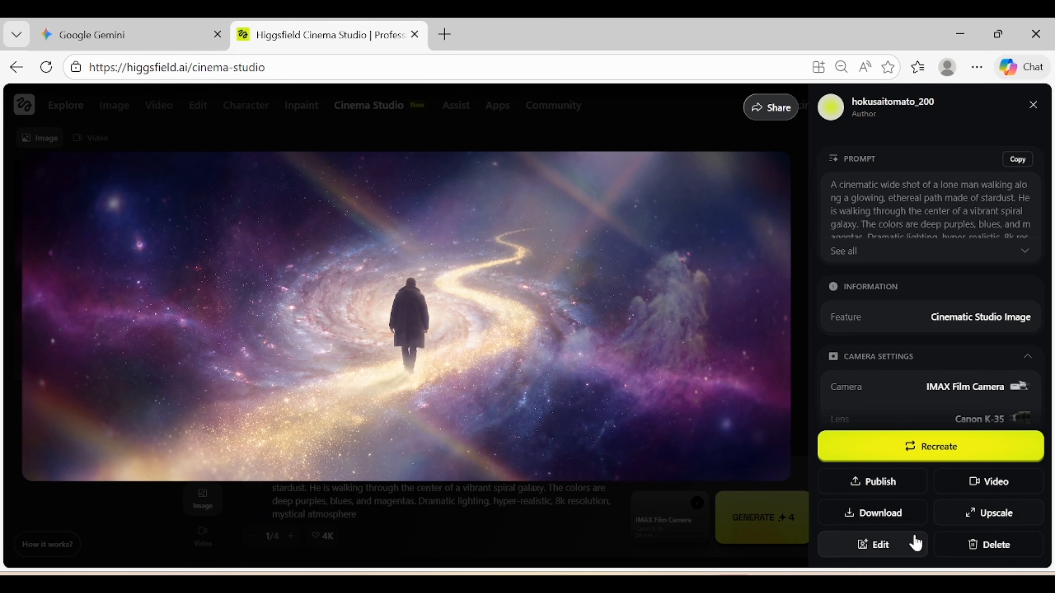
left_click(881, 515)
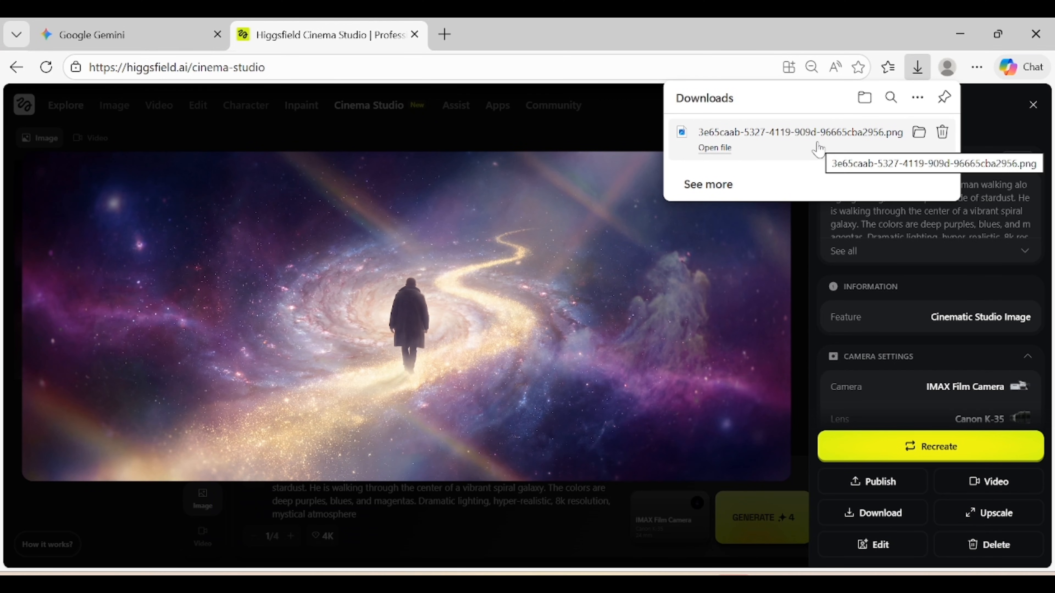
left_click(212, 141)
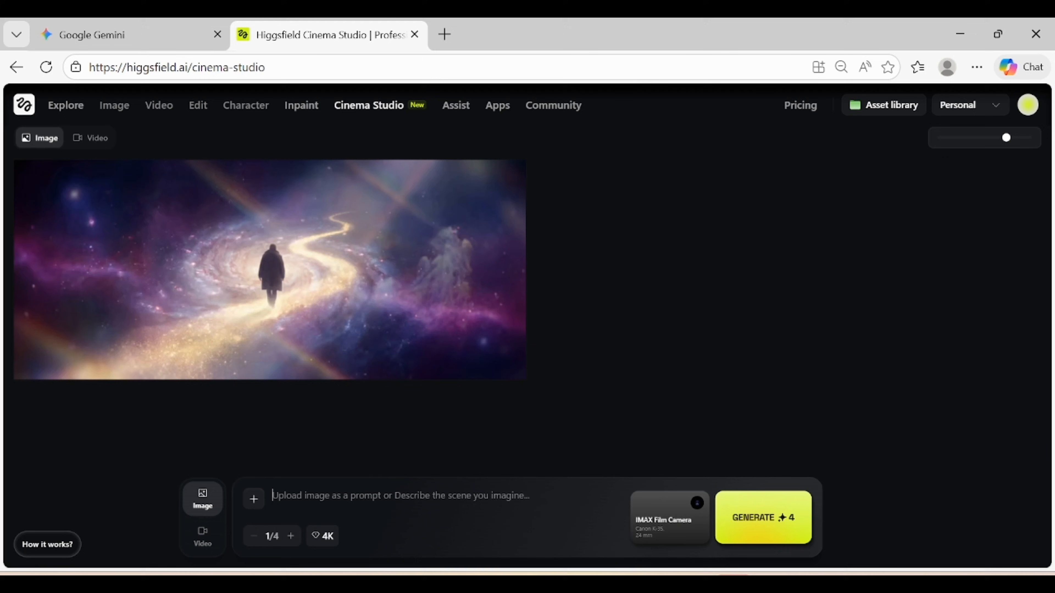
Enter a prompt for a wide-angle shot of an Indian farmer in his 50s holding a wooden tool amid vast agricultural greenery, National Geographic style
type("A wide-angle shot of an Indian farmer in his 50s standing in the middle of vast, sprawling agricultural greenery. He is holding a simple wooden farming tool. In the background, a few coconut trees and a small traditional farmhouse are visible under a clear blue sky. National Geographic photography style, highly detailed")
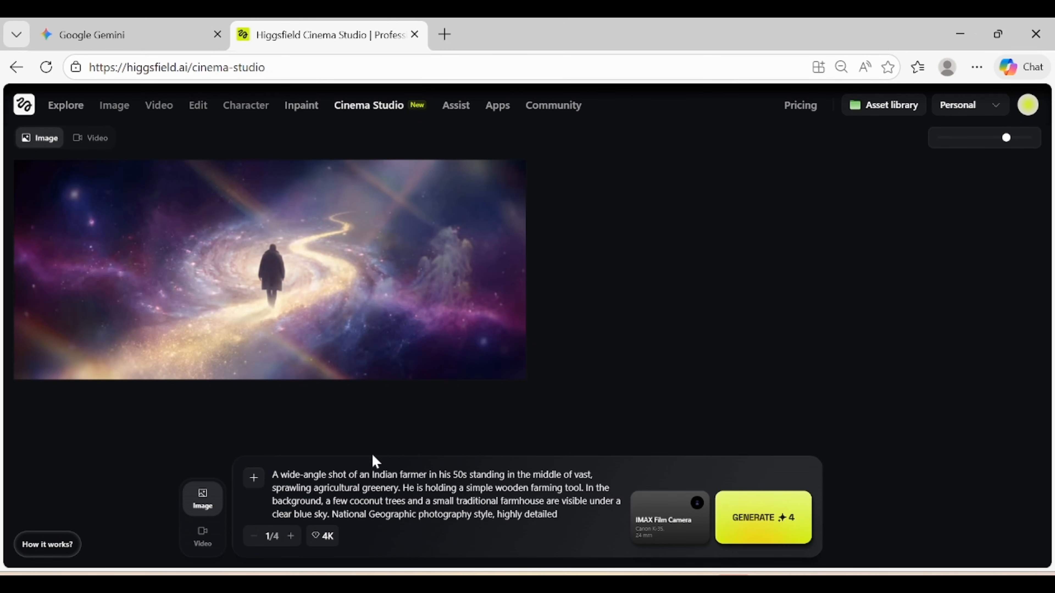
Set the camera to Sony Venice, the lens to Panavision C-Series and the focal length to 50 mm, and generate the farmer image
left_click(674, 523)
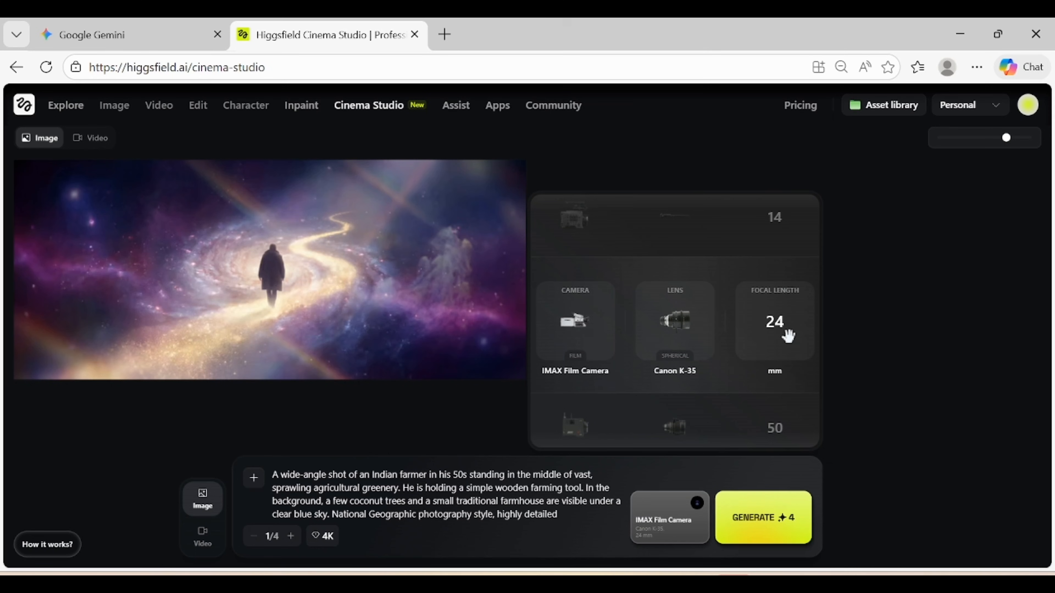
scroll(787, 335, "down", 1)
scroll(660, 335, "down", 1)
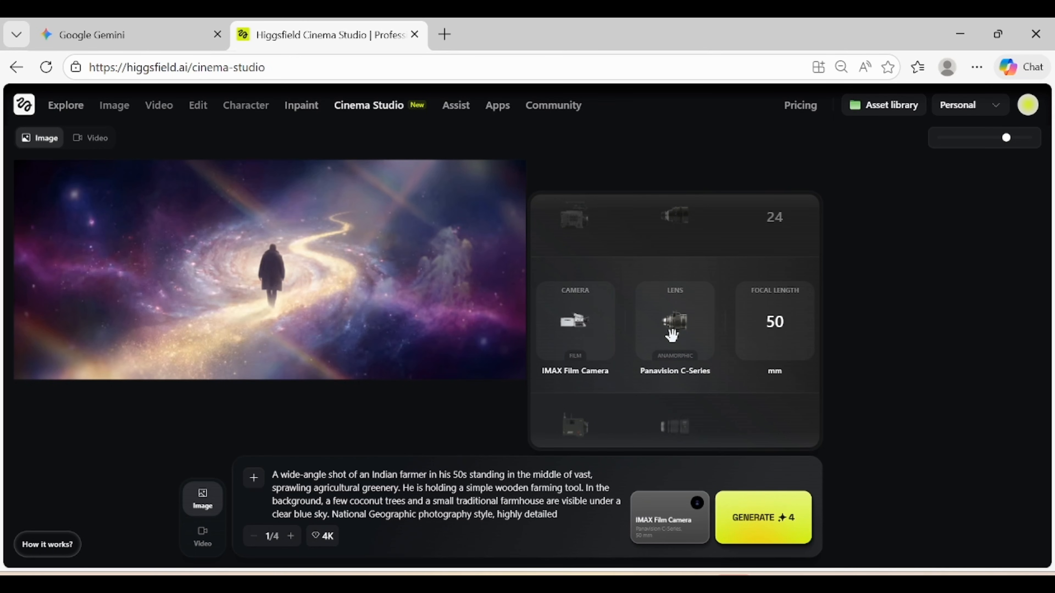
scroll(598, 346, "up", 1)
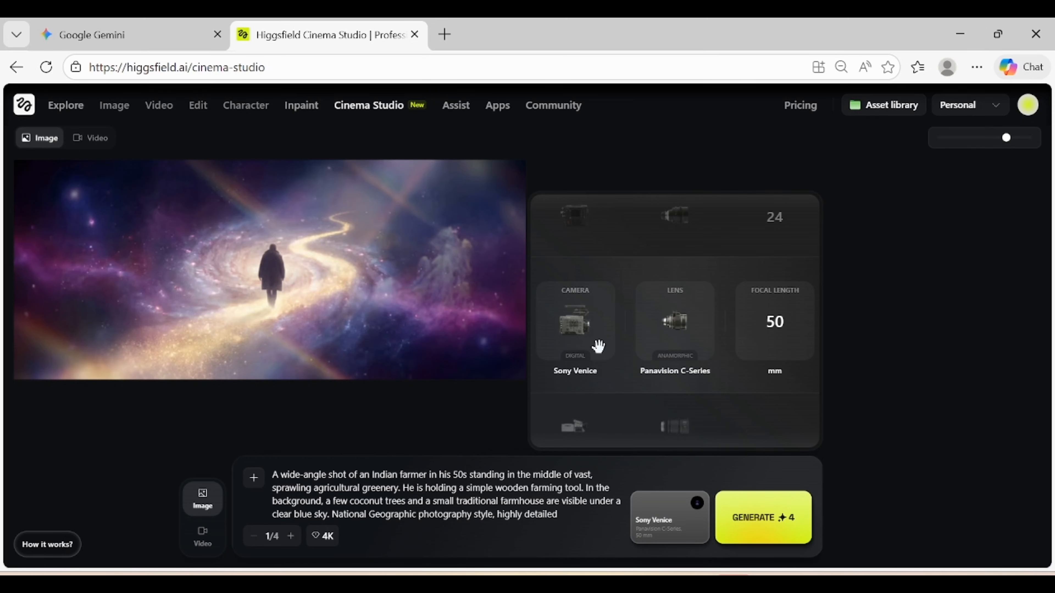
scroll(598, 346, "up", 1)
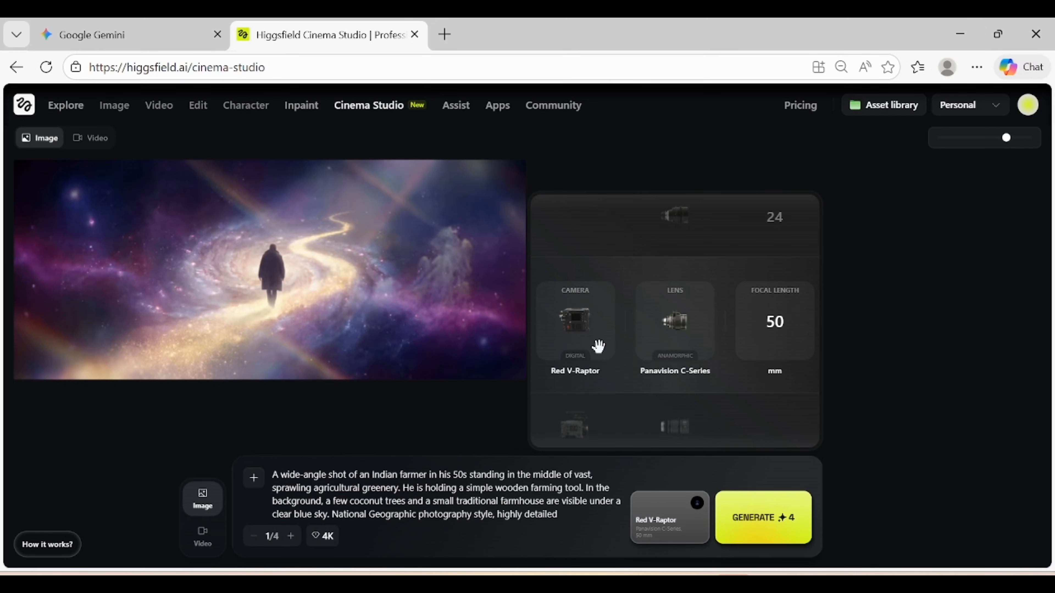
scroll(597, 346, "down", 1)
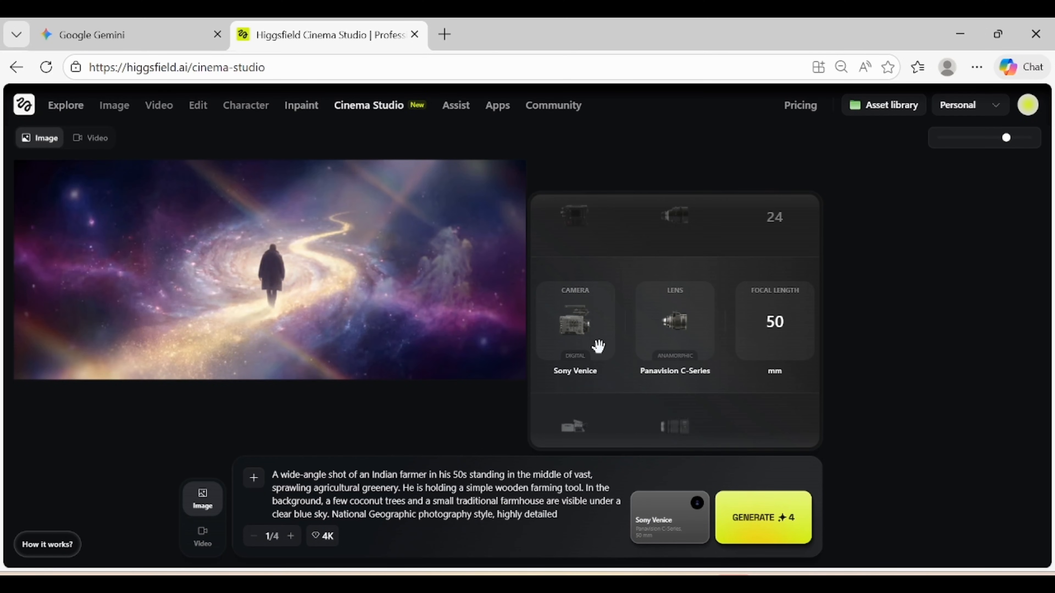
left_click(782, 524)
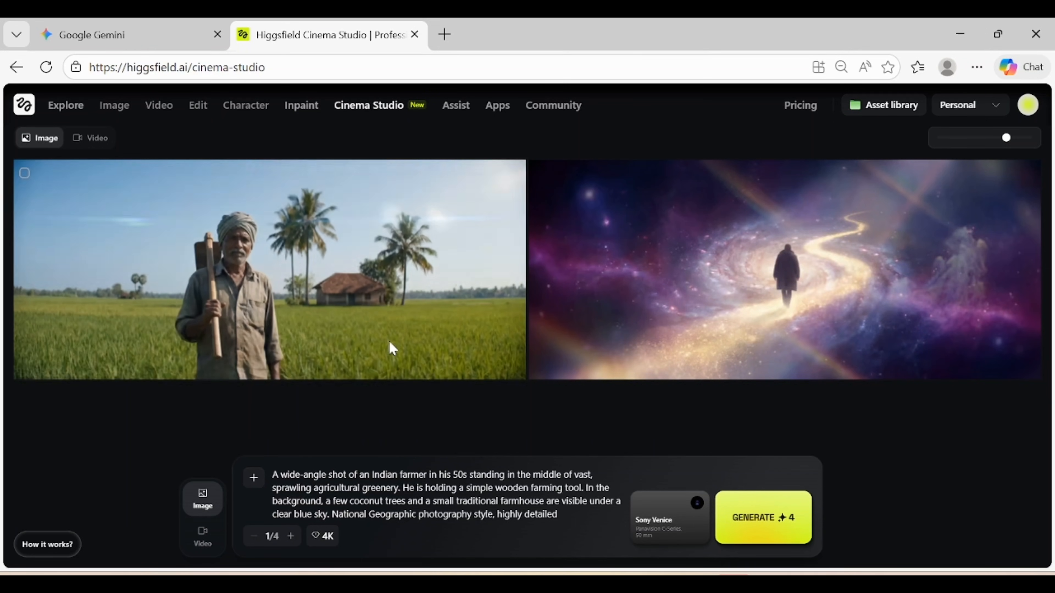
View the generated farmer image enlarged, inspect it at a higher zoom and download it
left_click(314, 235)
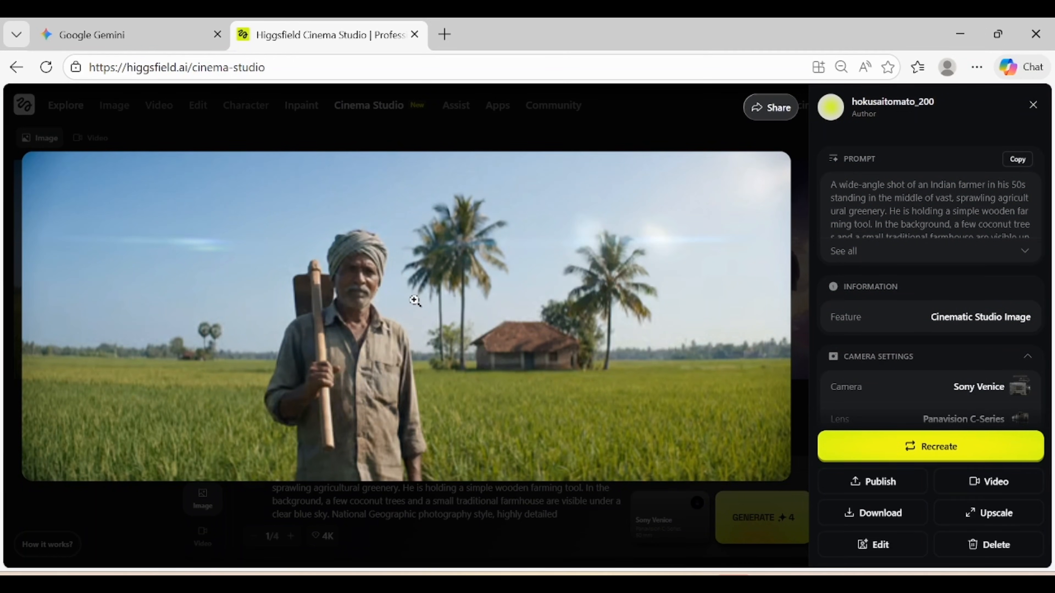
left_click(387, 286)
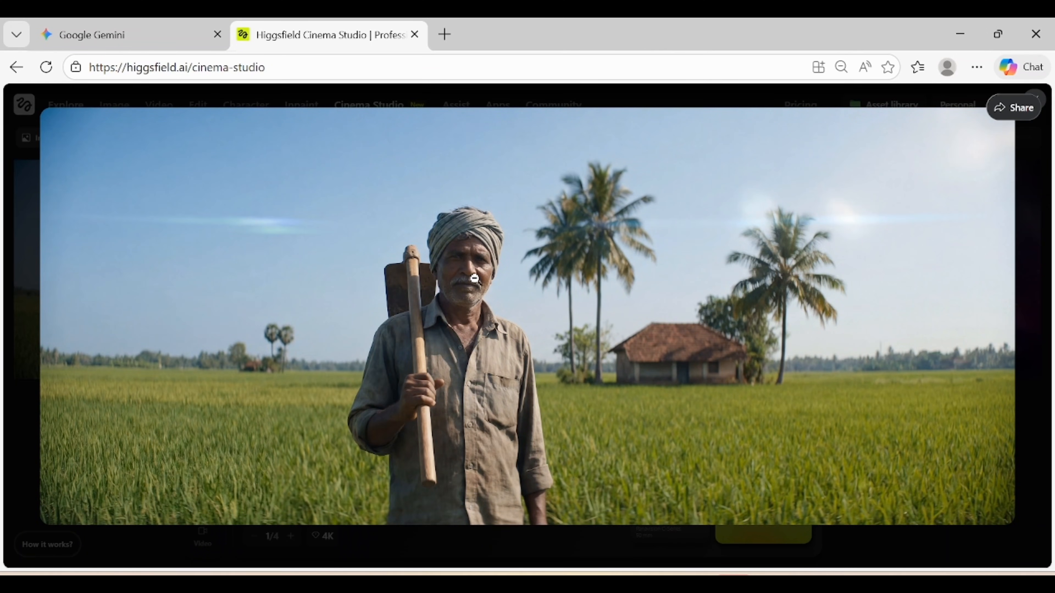
key("ctrl+plus")
key("ctrl+plus")
key("ctrl+plus")
key("ctrl+minus")
key("ctrl+minus")
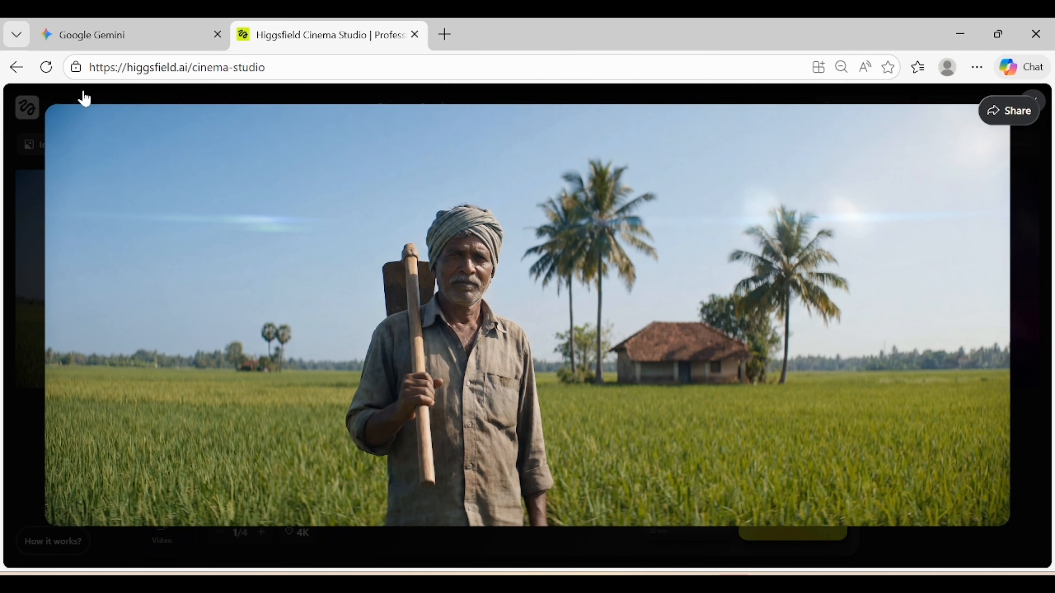
left_click(513, 200)
left_click(843, 497)
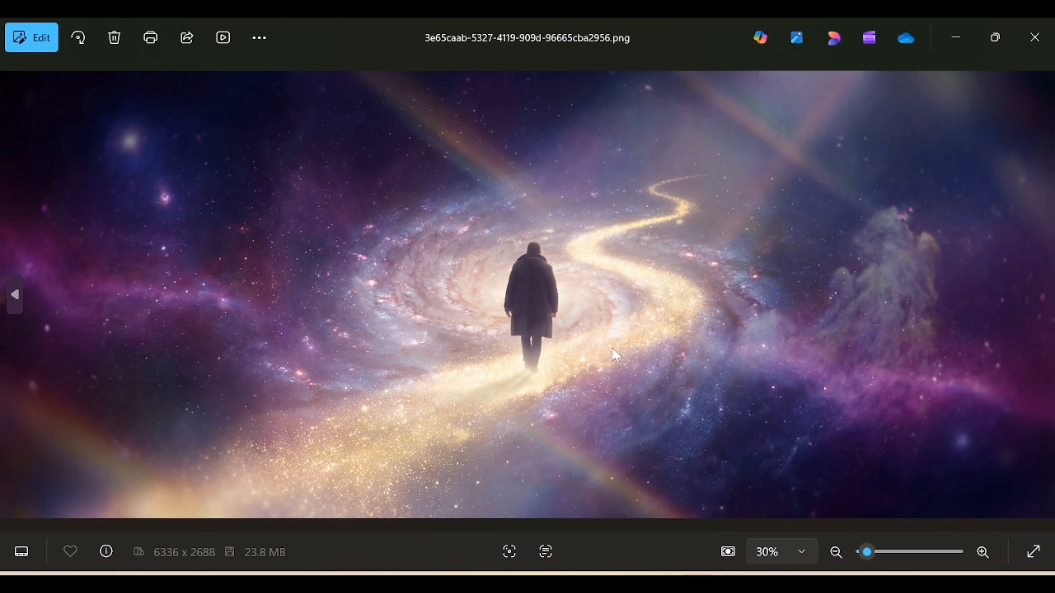
Zoom in on the downloaded galaxy image in the photo viewer, and open the downloaded farmer image to inspect its detail
mouse_move(867, 556)
left_mouse_down()
mouse_move(904, 556)
mouse_move(862, 556)
mouse_move(871, 558)
left_mouse_up()
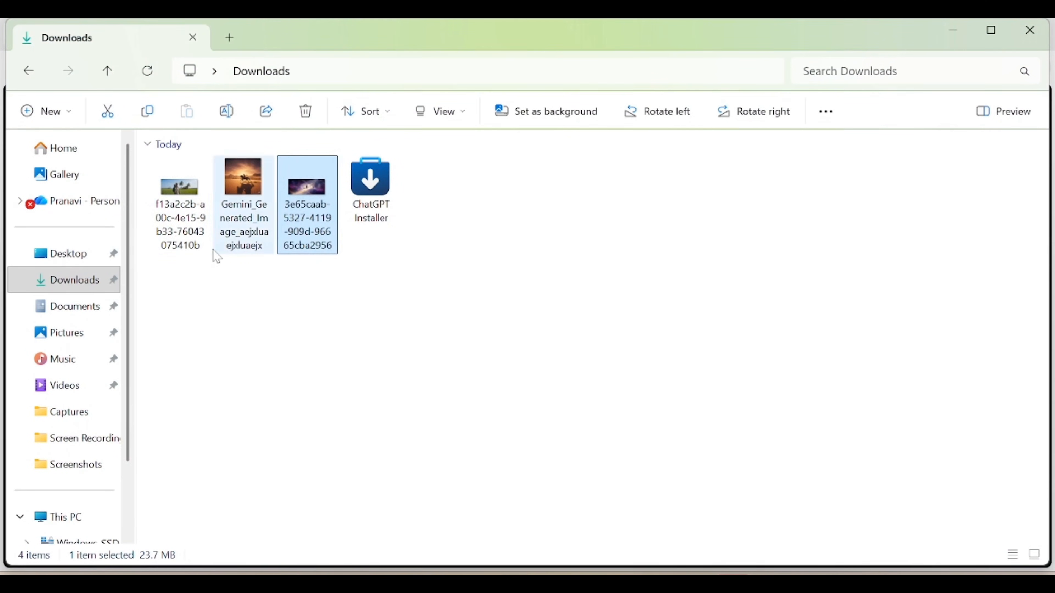
double_click(179, 196)
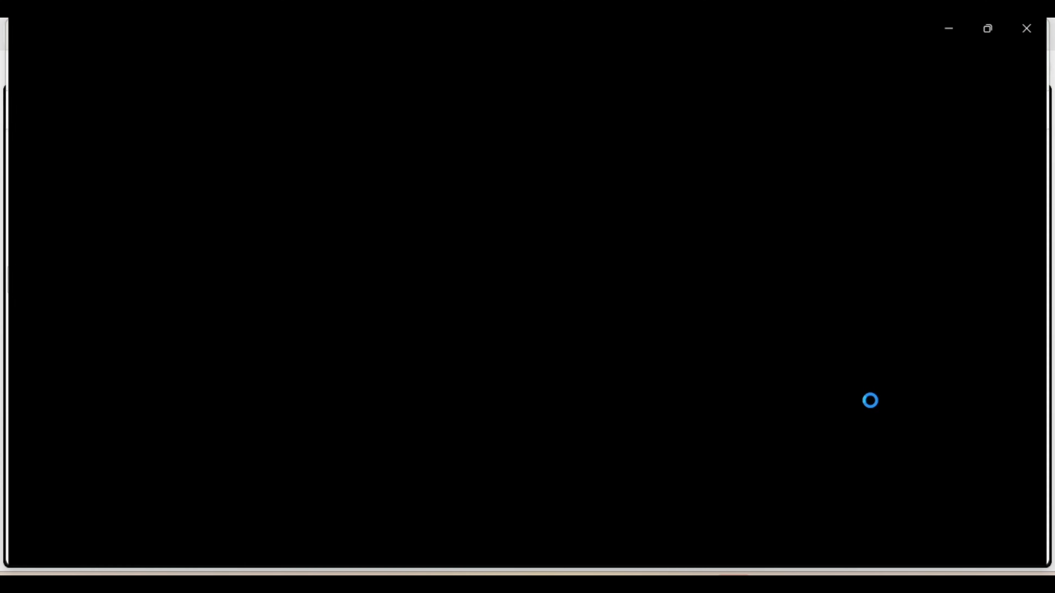
left_click_drag(866, 551, 871, 552)
left_click_drag(431, 241, 586, 332)
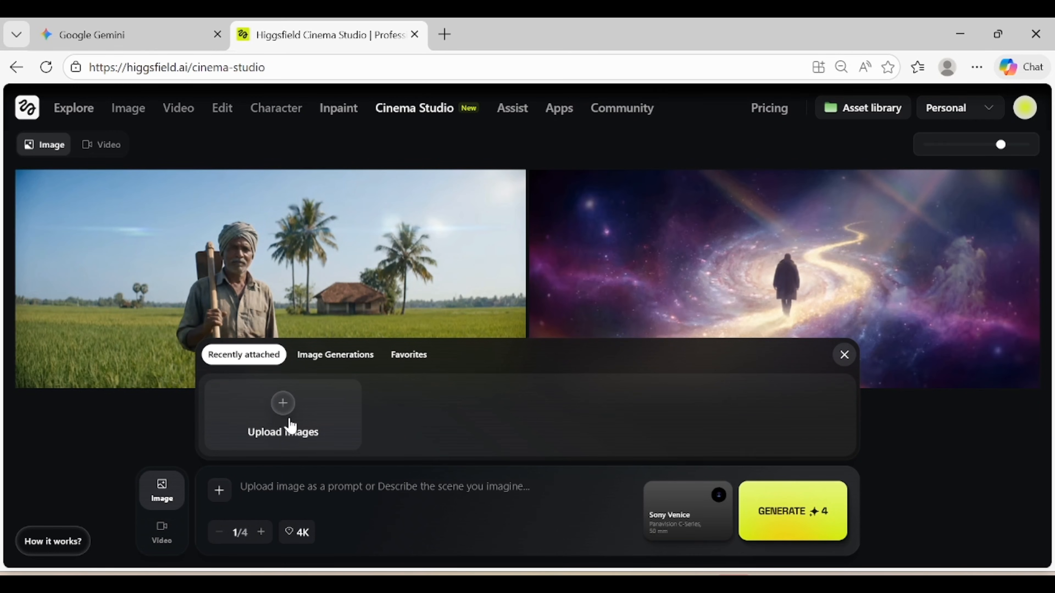
Upload the desert horse rider picture as the image prompt and accept the media upload agreement
left_click(290, 419)
double_click(467, 245)
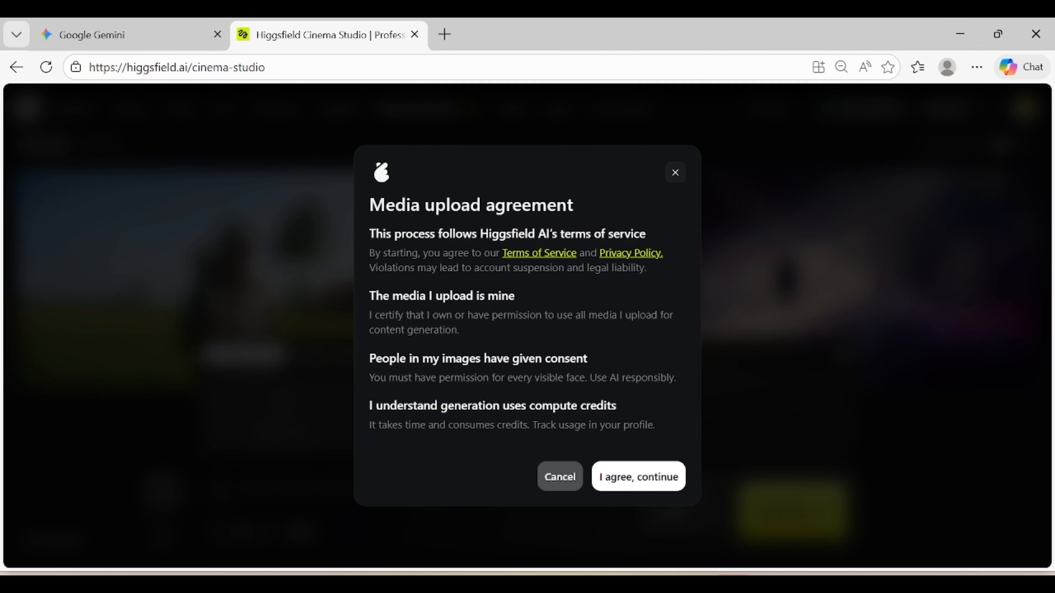
left_click(649, 487)
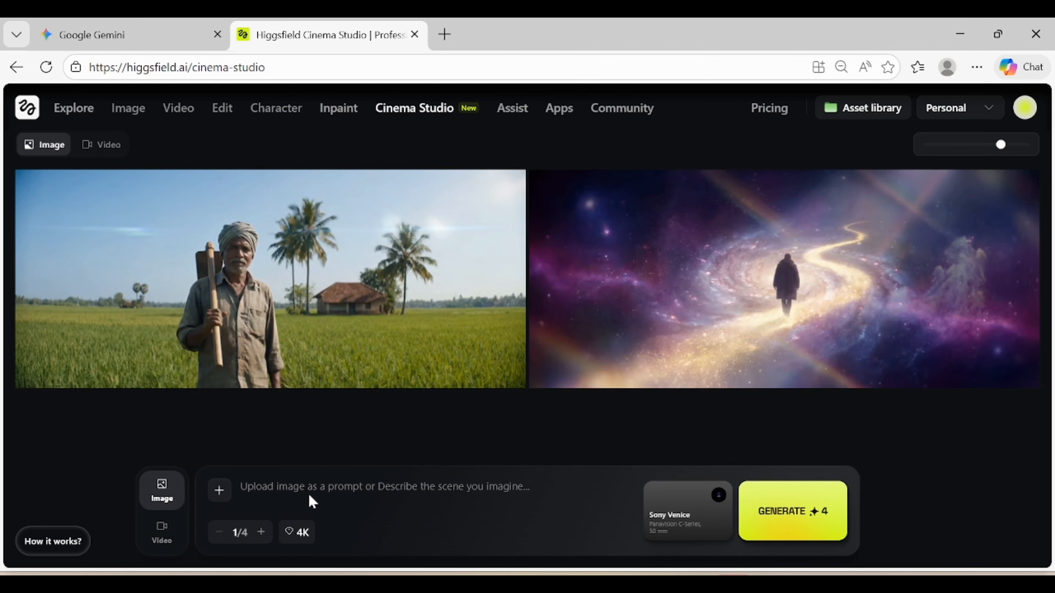
Set the resolution to 2K and generate a cinematic image from the uploaded horse rider picture
left_click(297, 532)
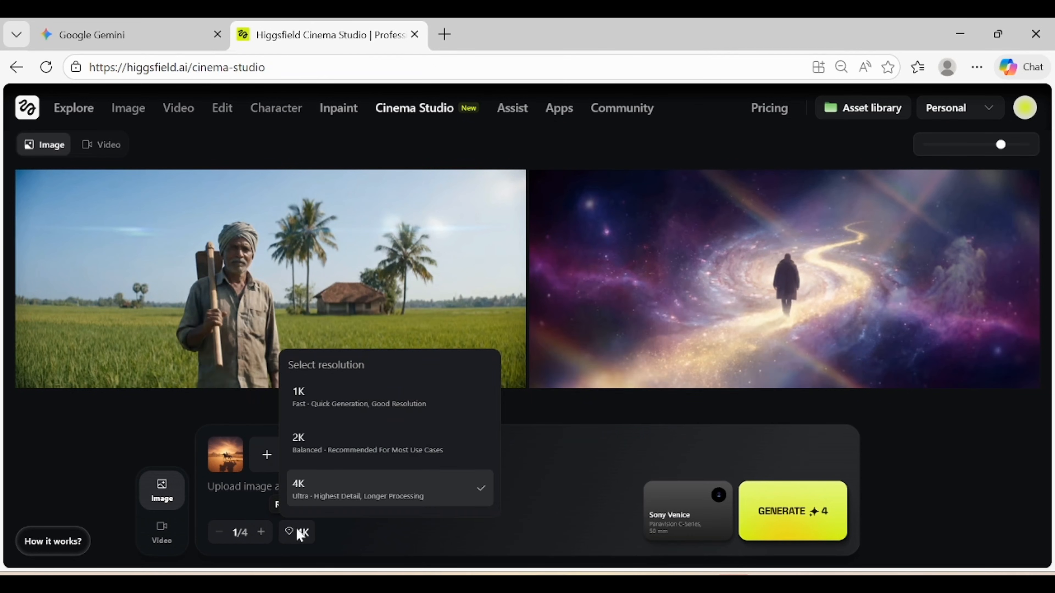
left_click(348, 446)
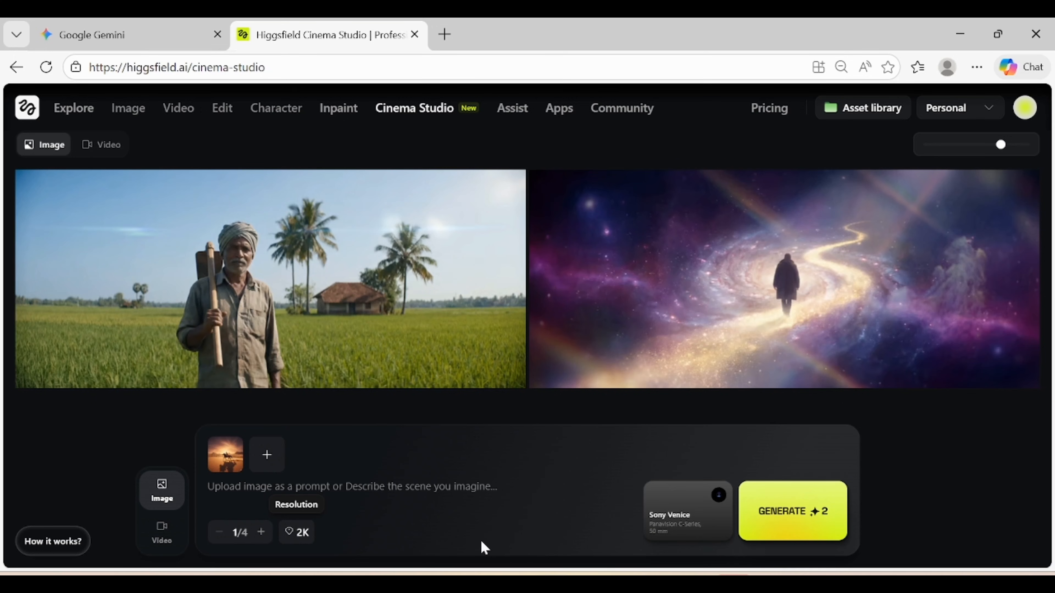
left_click(817, 514)
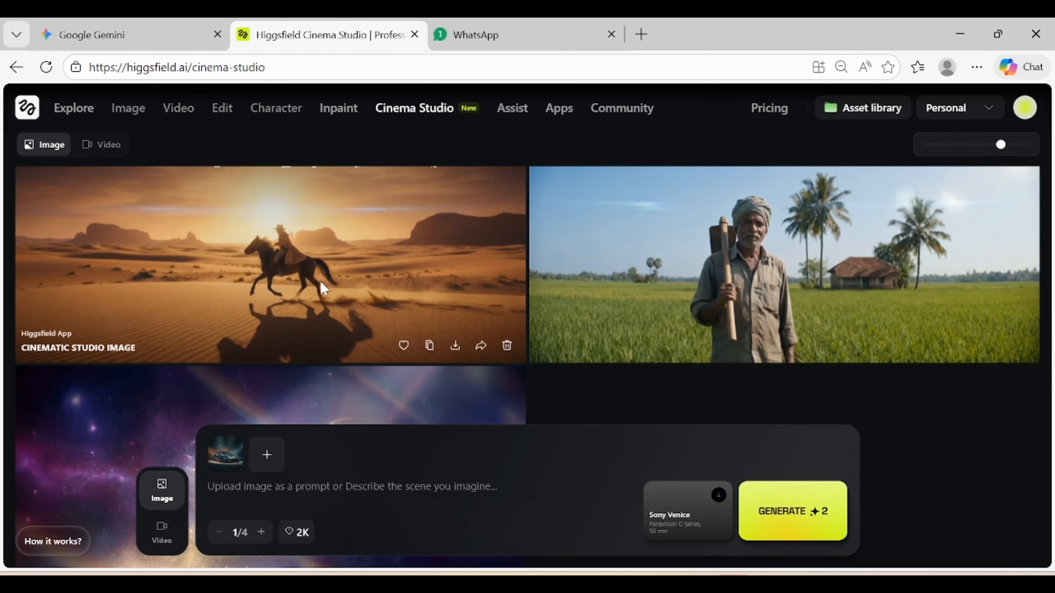
View the generated desert horse rider image enlarged and download it
left_click(321, 251)
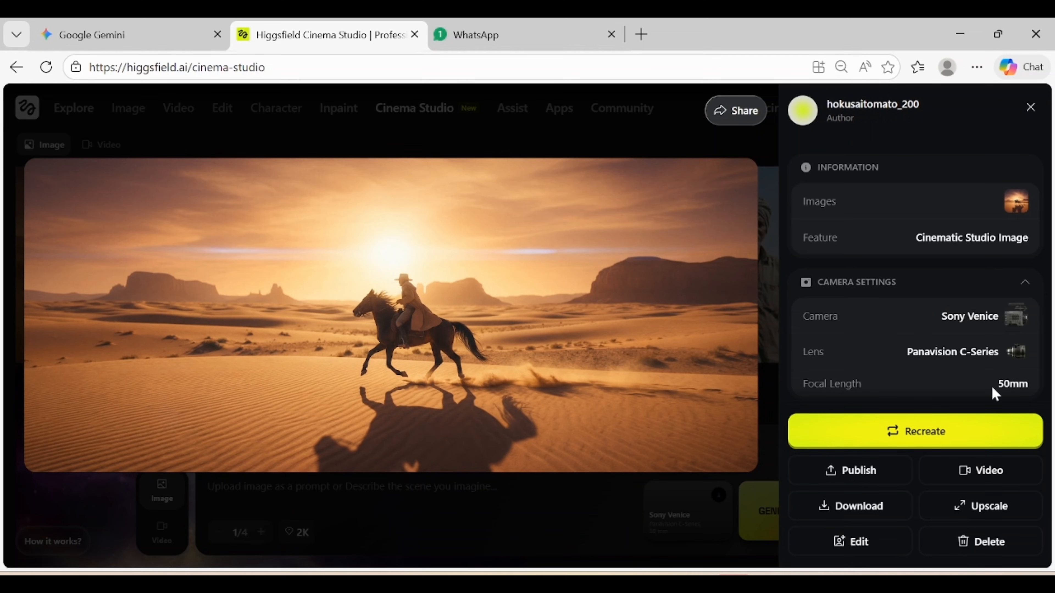
left_click(368, 329)
left_click(544, 294)
left_click(860, 512)
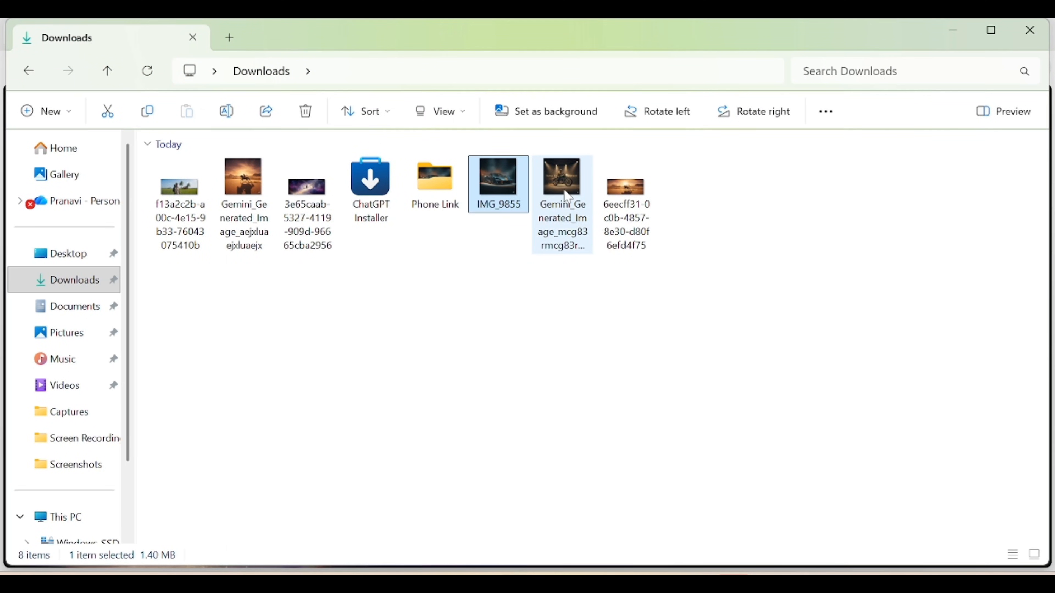
Open the motorcycle source picture from the Downloads folder, compare it with the neighbouring picture and close the photo viewer
double_click(567, 196)
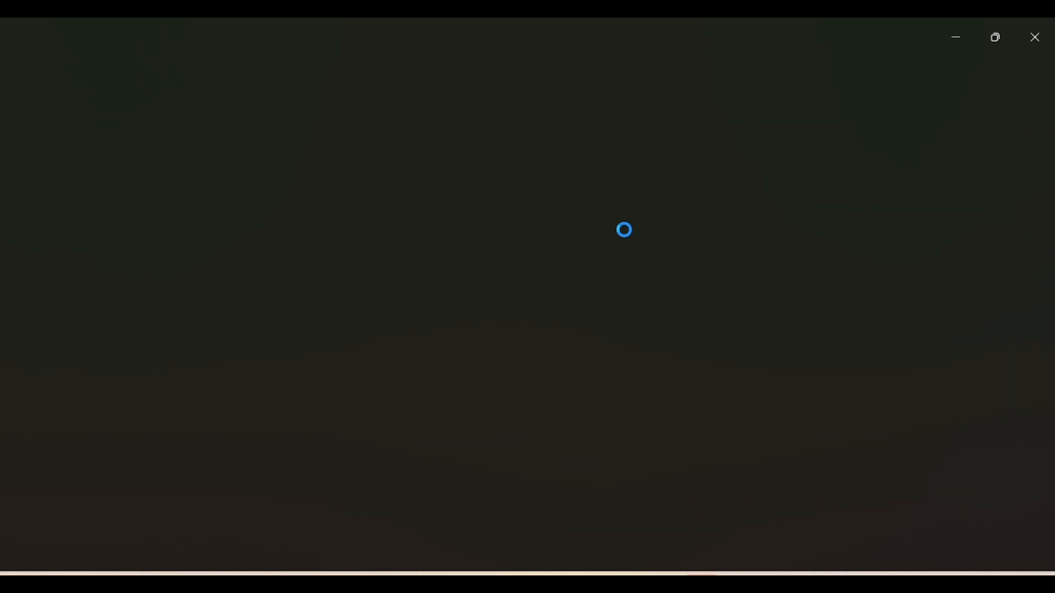
key("Left")
key("Right")
key("Left")
key("Right")
left_click(1034, 37)
Download the generated motorcycle and sports car images from their detail views and close the views
left_click(563, 357)
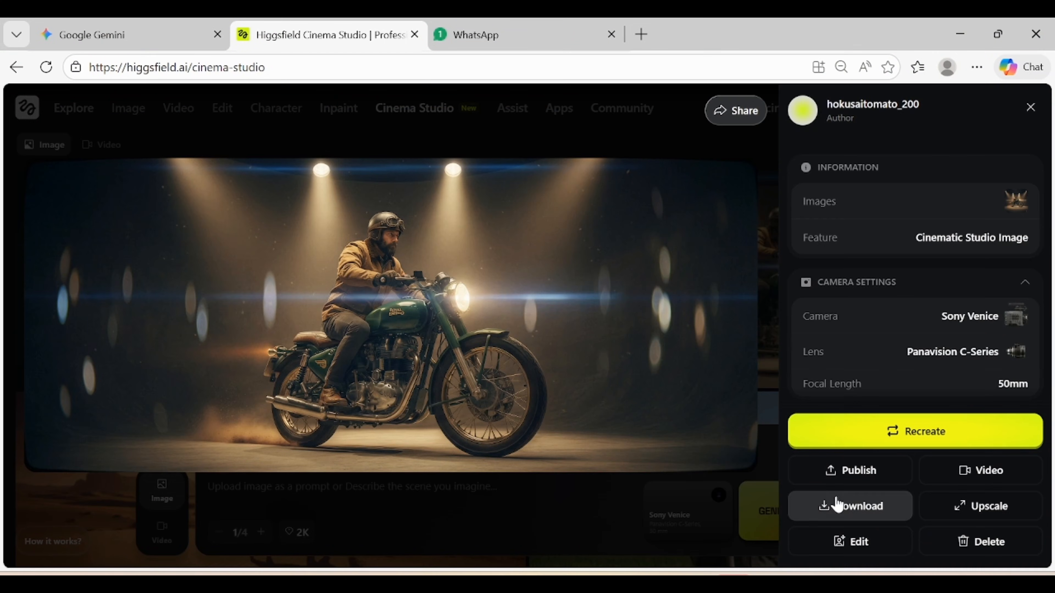
left_click(834, 497)
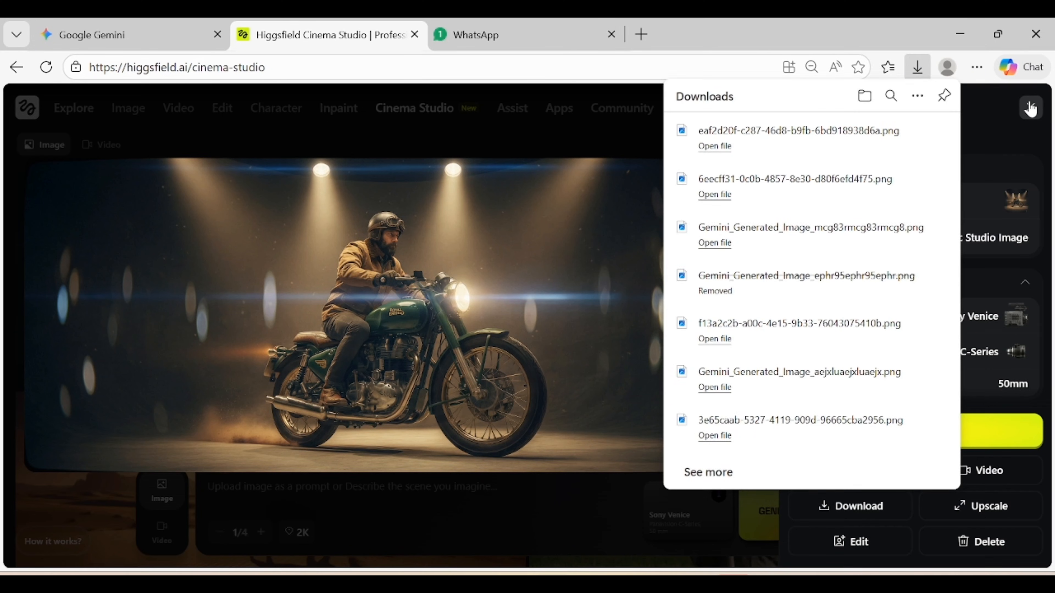
left_click(1030, 109)
left_click(466, 282)
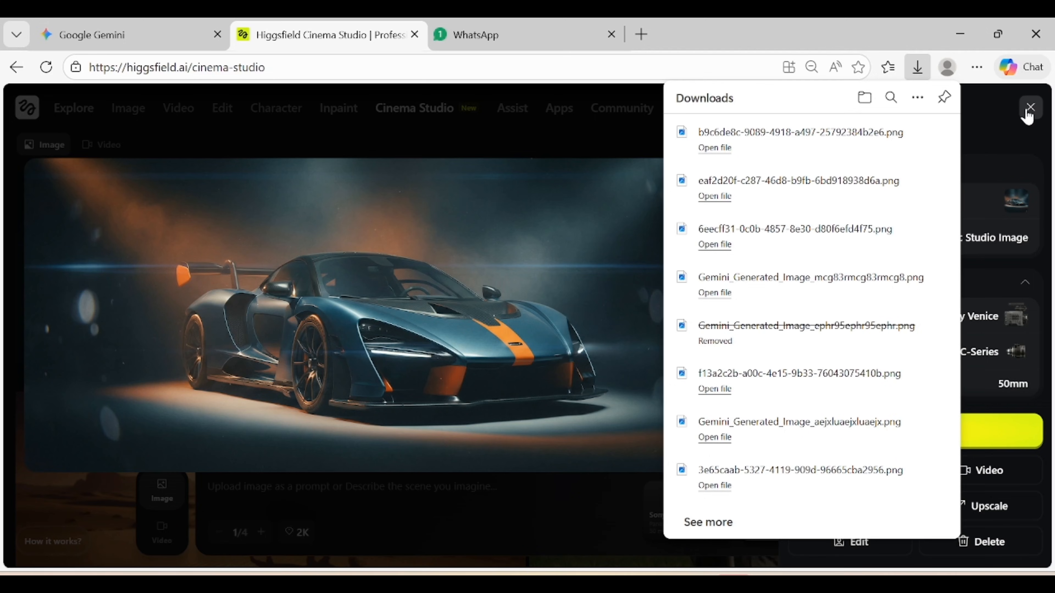
left_click(1030, 107)
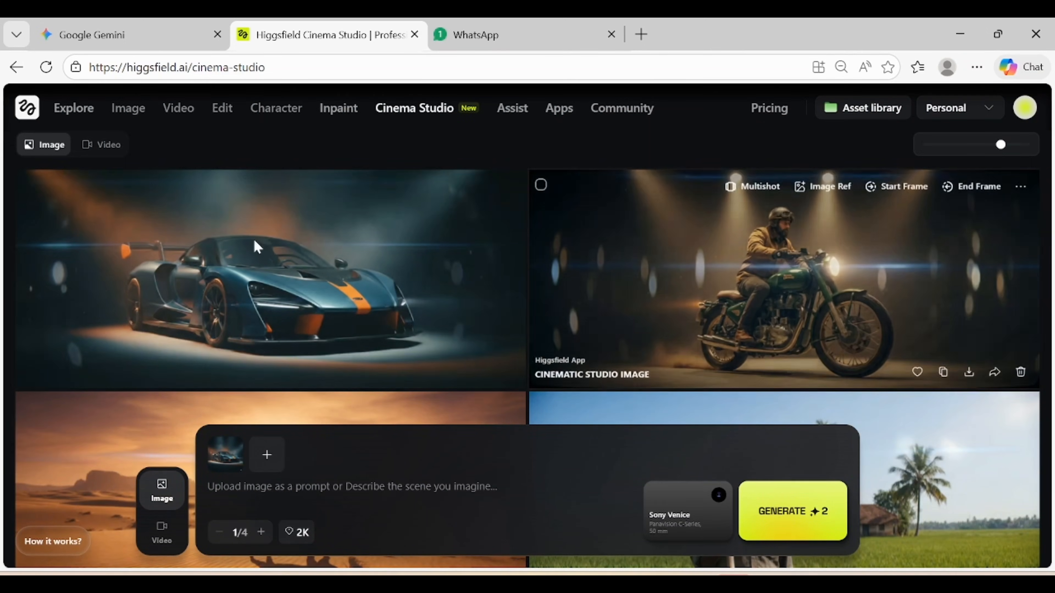
Switch Cinema Studio to video generation and upload the downloaded galaxy image as the start frame
scroll(104, 355, "down", 10)
left_click(162, 536)
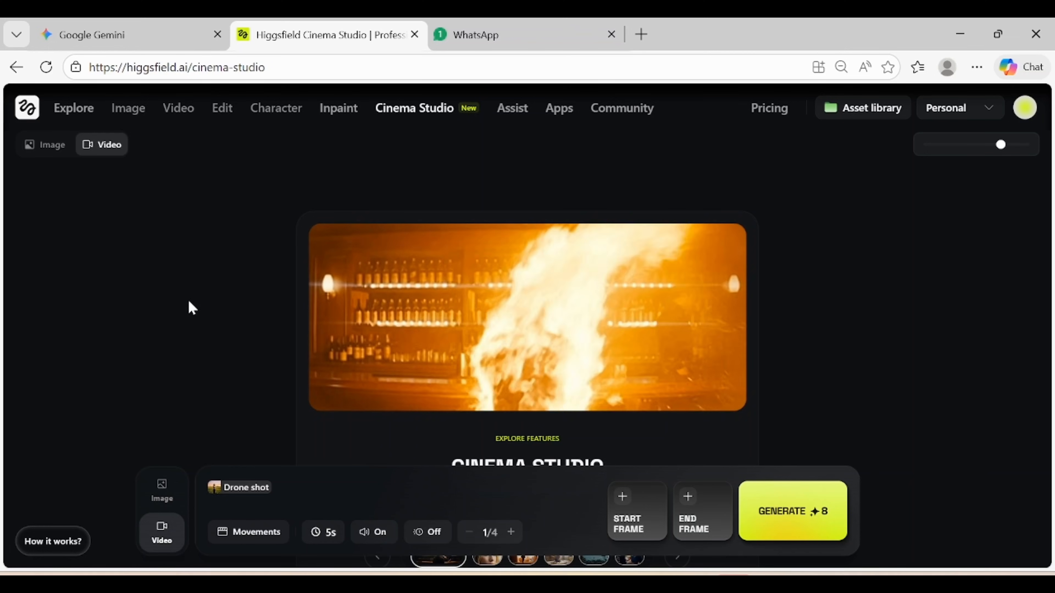
scroll(337, 407, "down", 2)
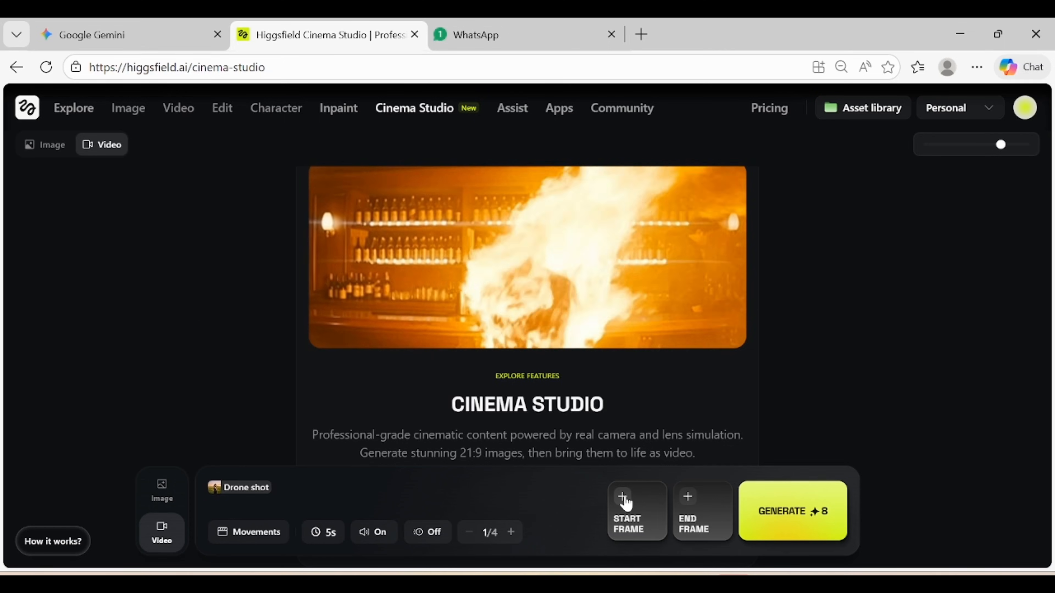
left_click(627, 504)
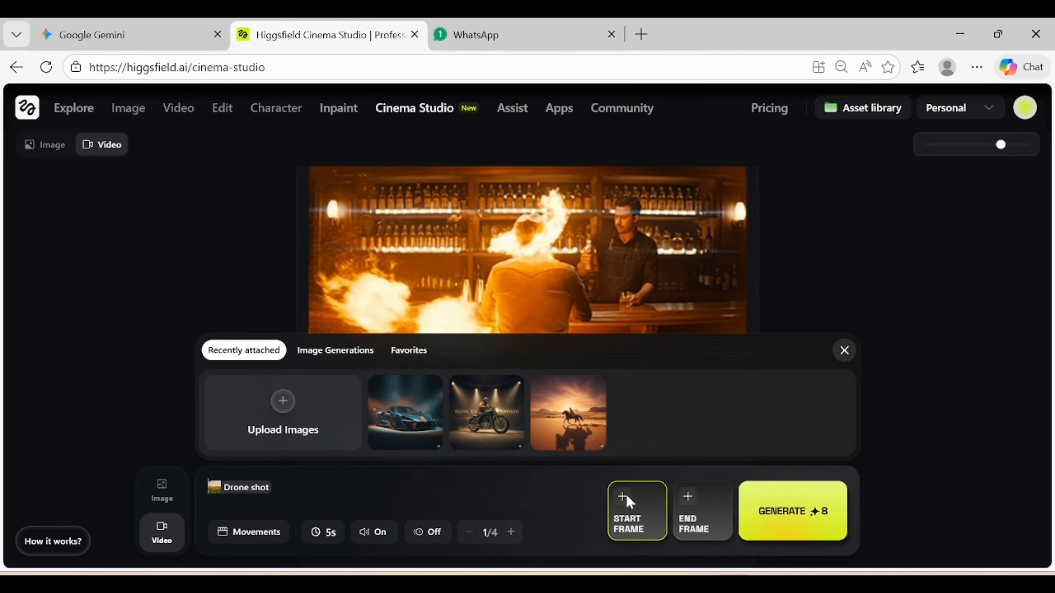
left_click(234, 404)
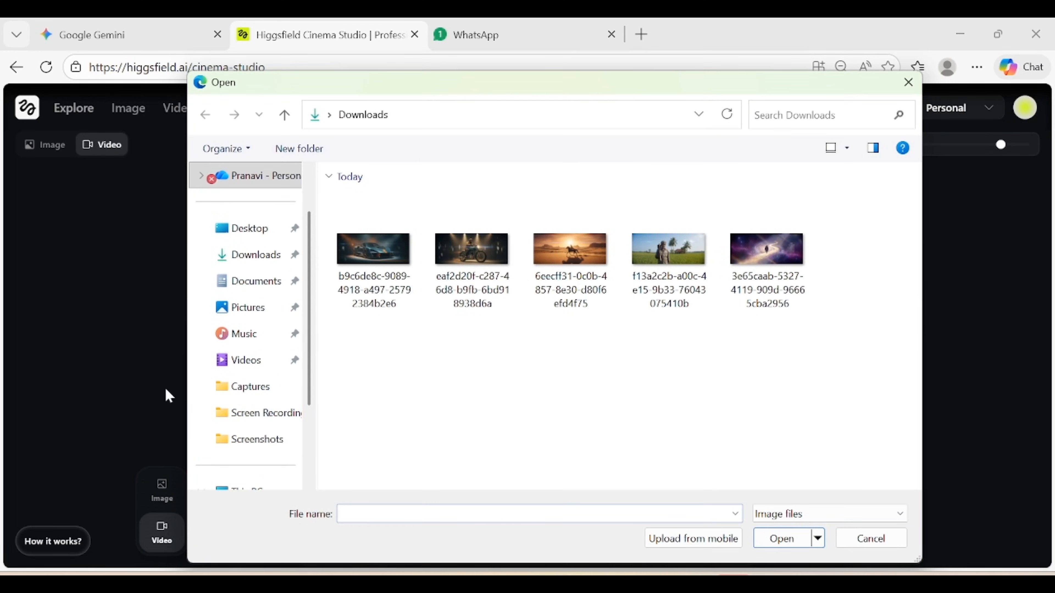
double_click(766, 249)
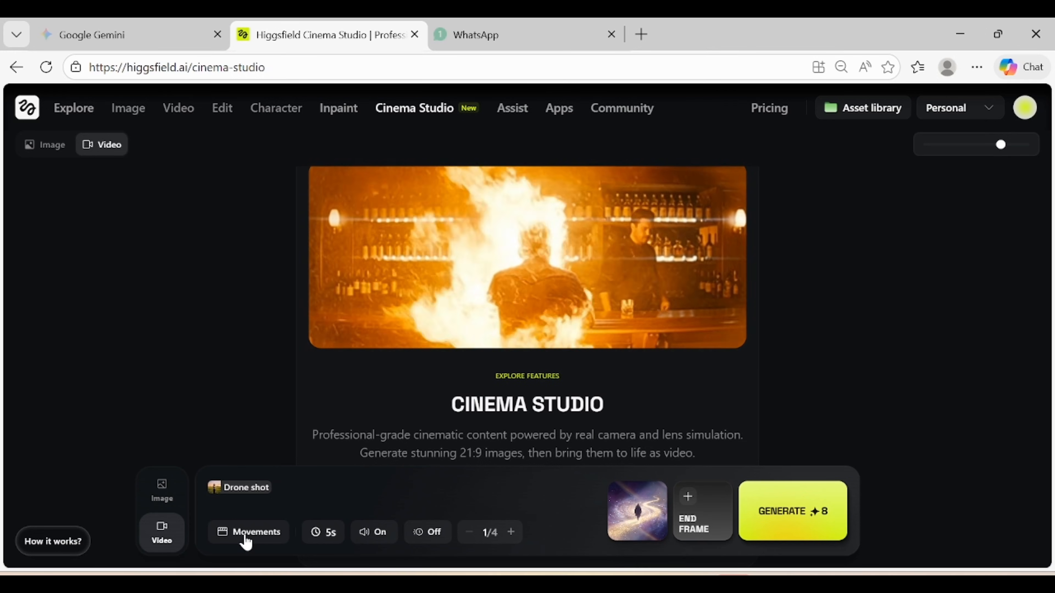
Browse the camera movements and change the video's movement to Zoom in
left_click(246, 536)
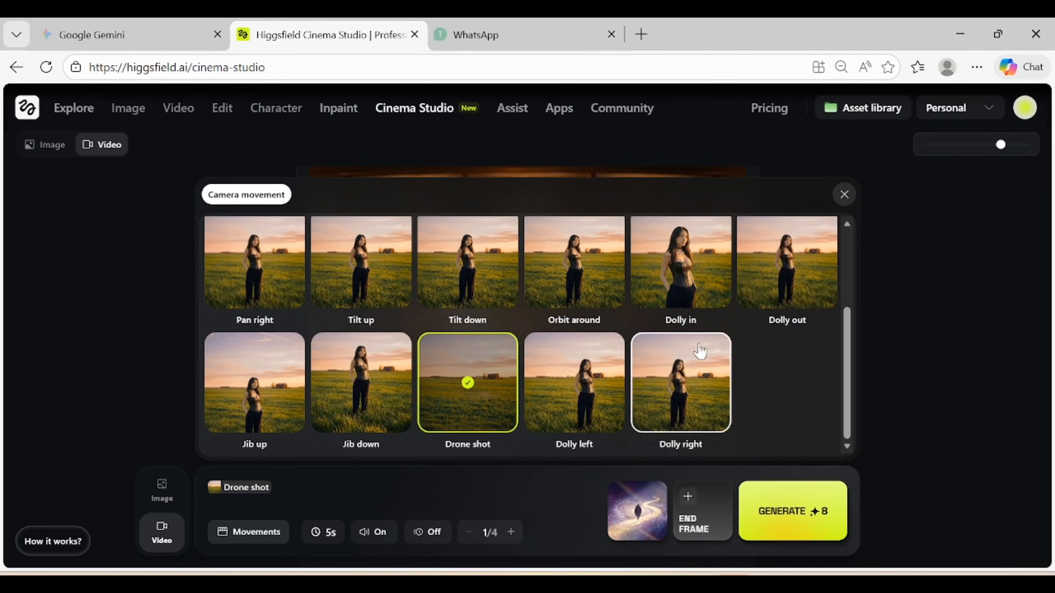
scroll(698, 358, "up", 3)
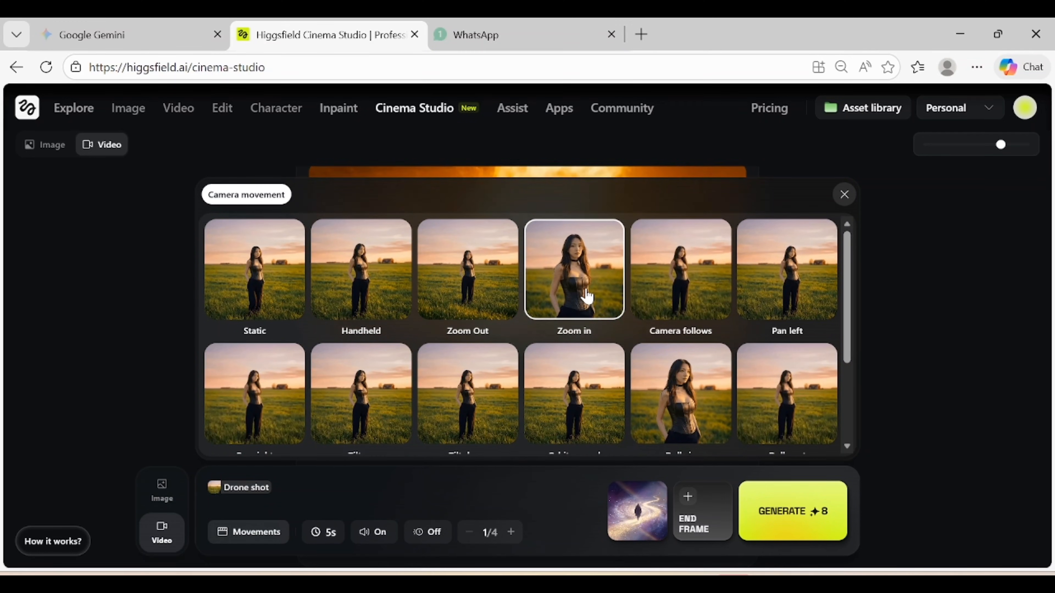
left_click(587, 296)
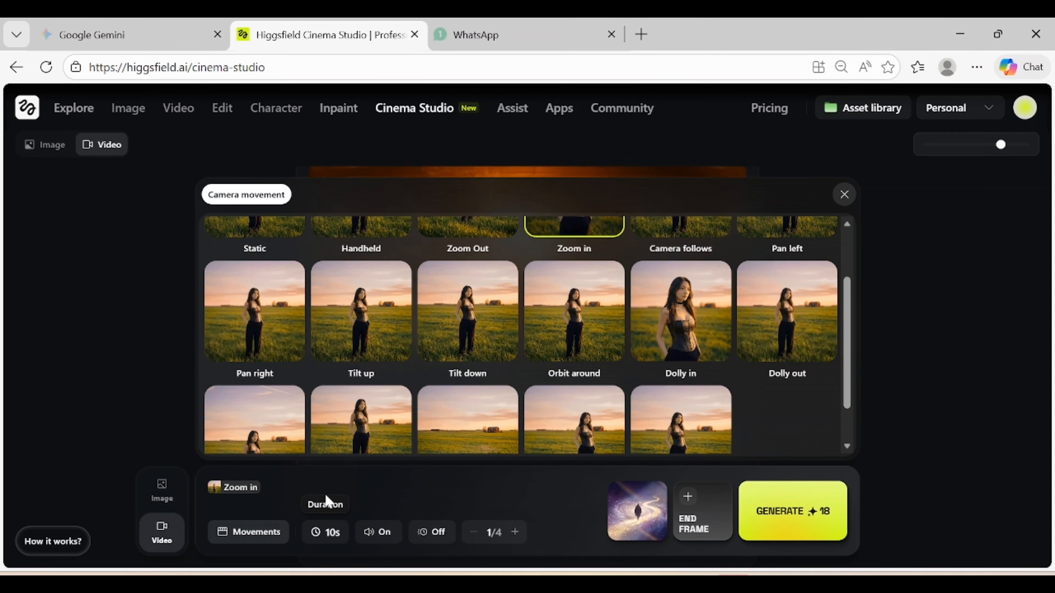
Set the video duration to 5 s and the number of videos to generate to 4
left_click(332, 532)
left_click(327, 461)
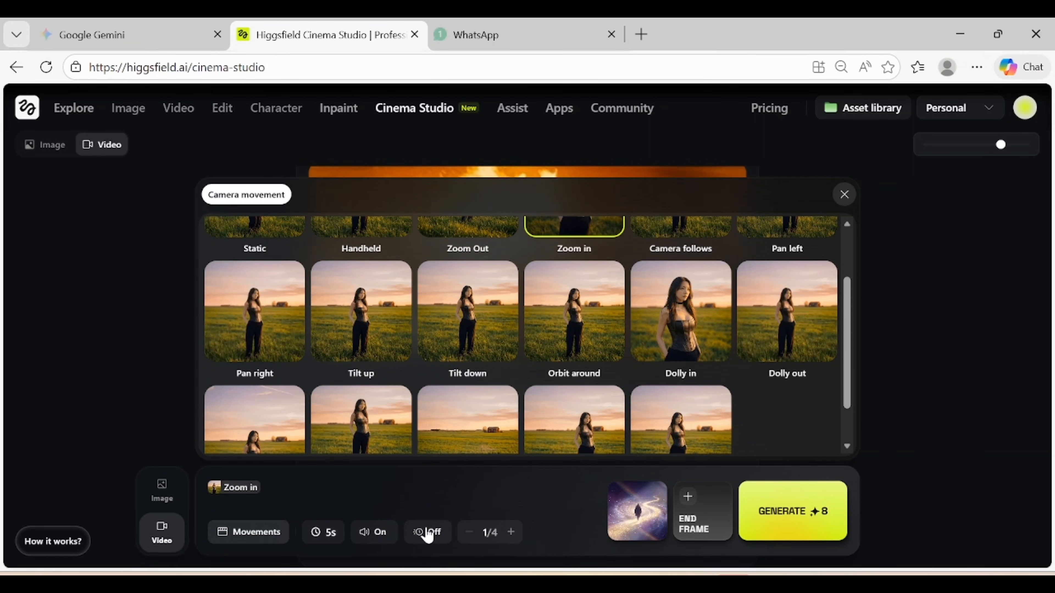
triple_click(511, 532)
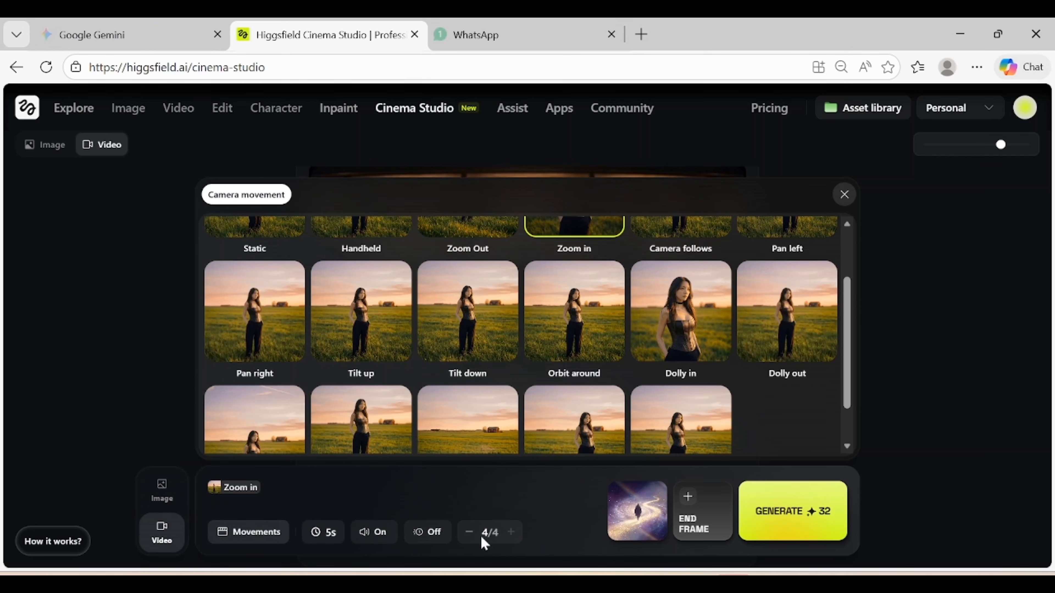
Set the number of videos to generate to 1, generate the galaxy video, and play it in VLC media player
triple_click(471, 534)
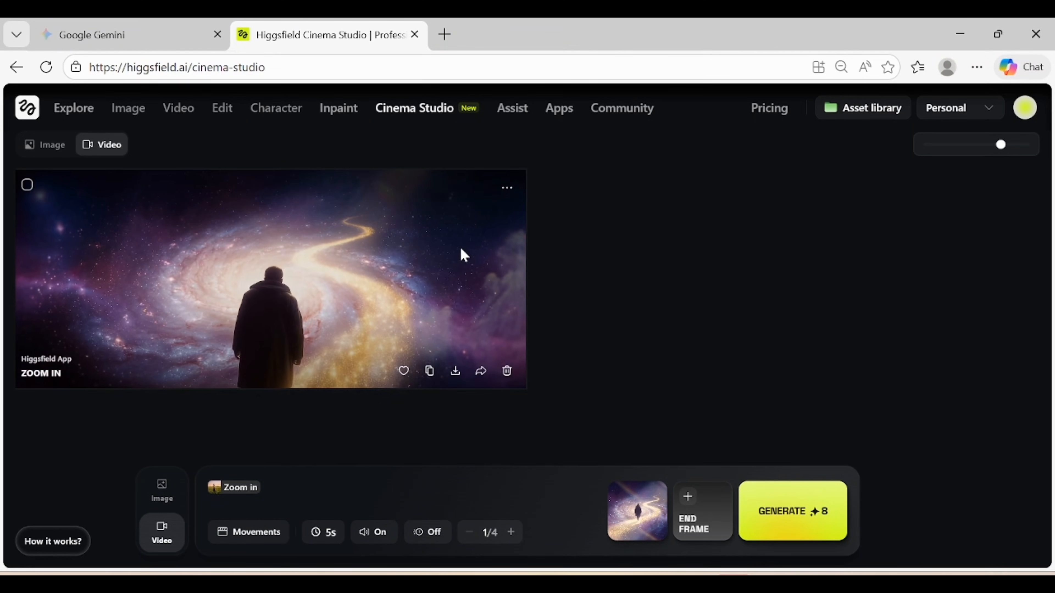
left_click(461, 250)
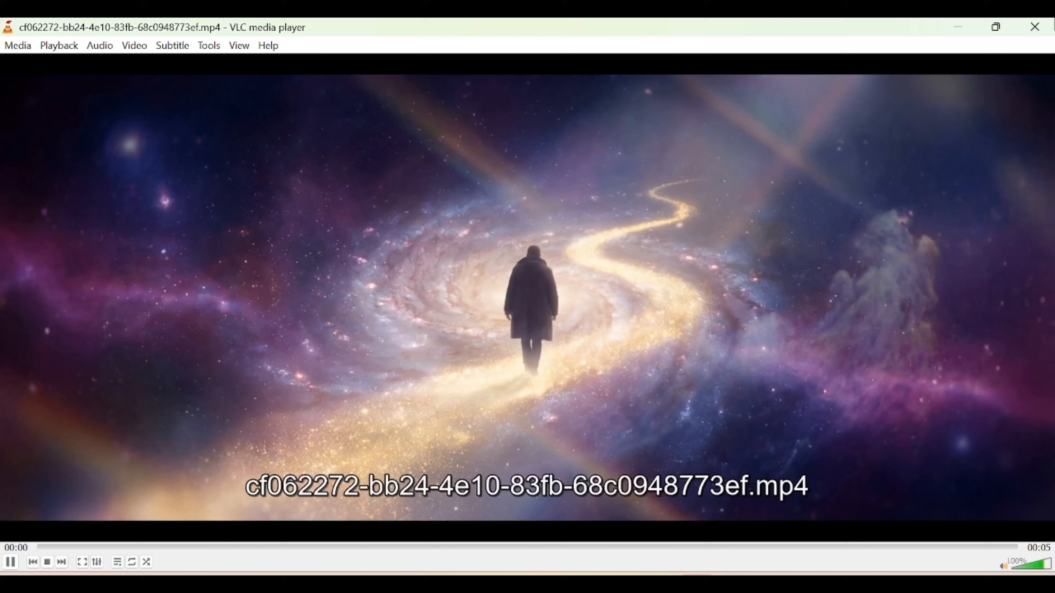
double_click(766, 311)
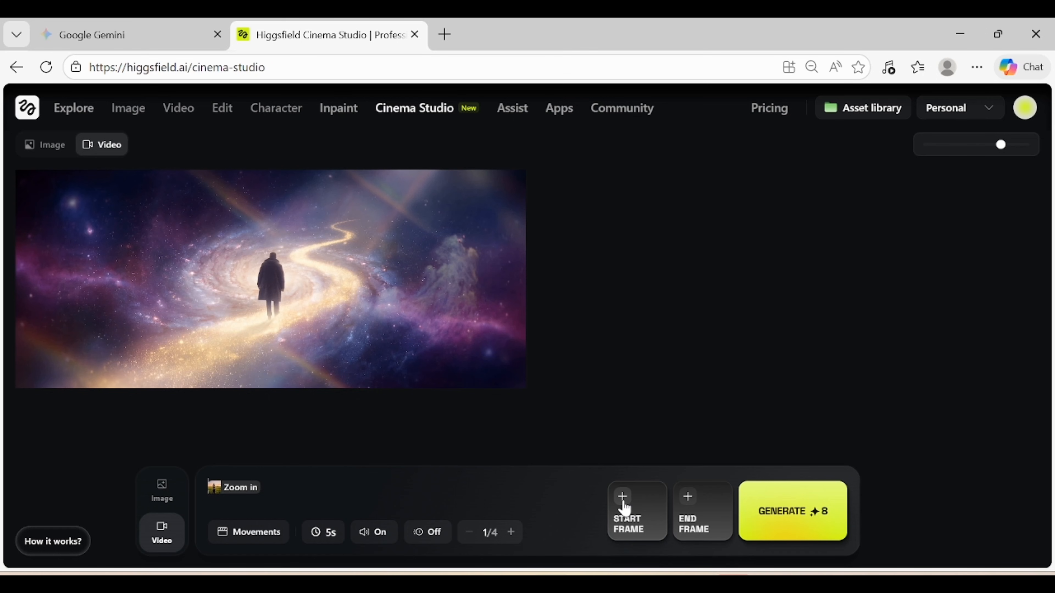
Upload the downloaded image of the farmer in the field as the video's start frame
left_click(623, 502)
left_click(283, 416)
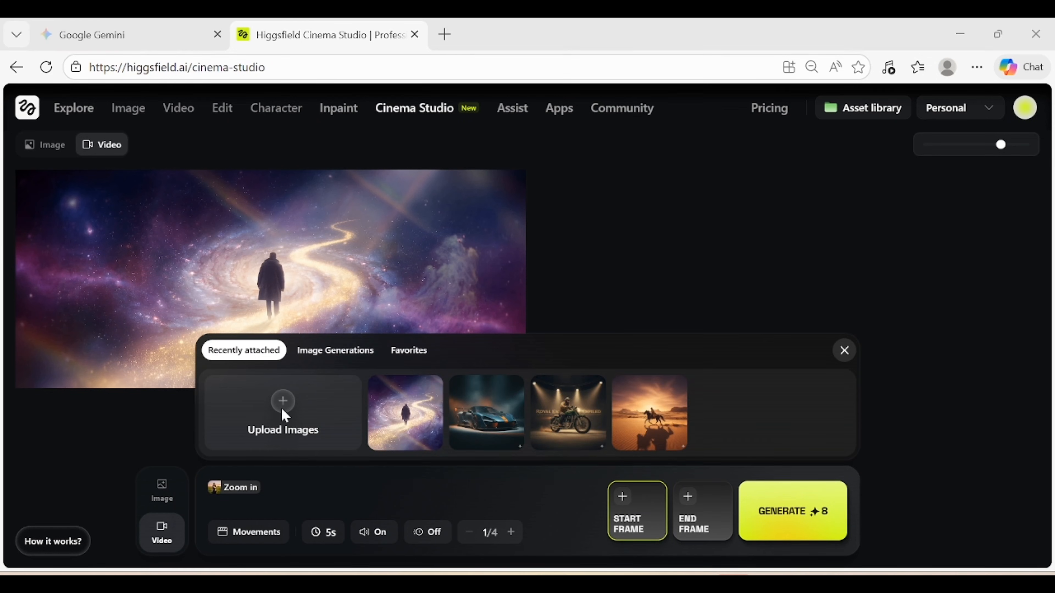
left_click(663, 279)
double_click(663, 279)
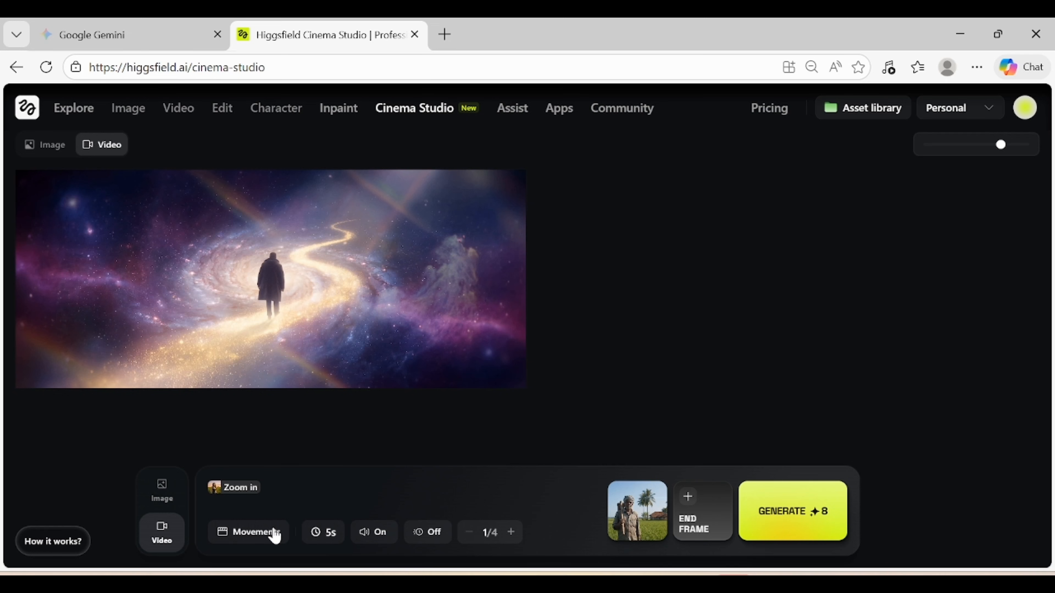
Change the camera movement to Orbit around and generate the farmer video
left_click(275, 535)
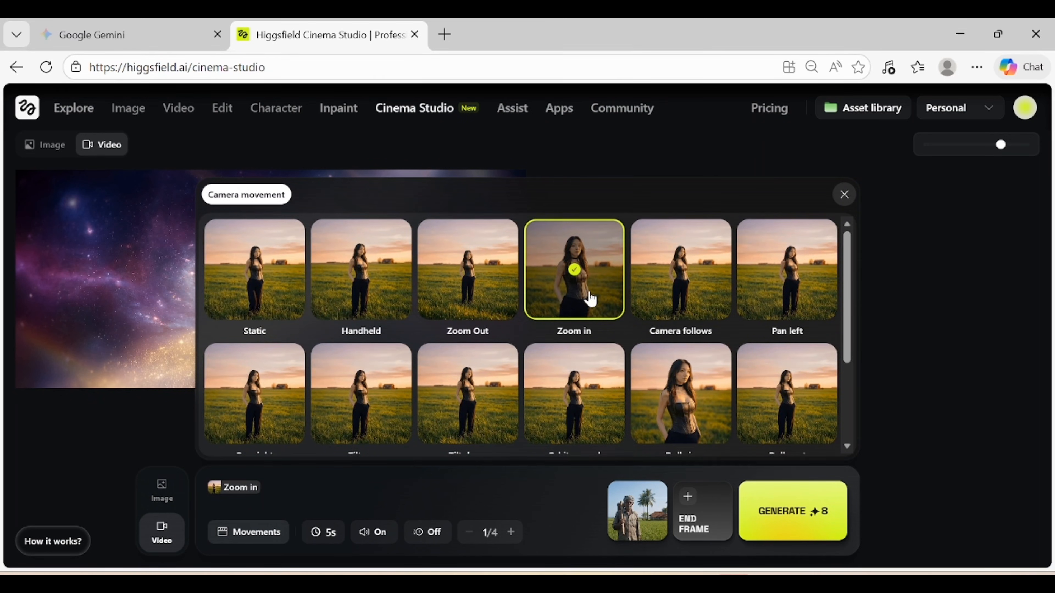
scroll(640, 301, "down", 2)
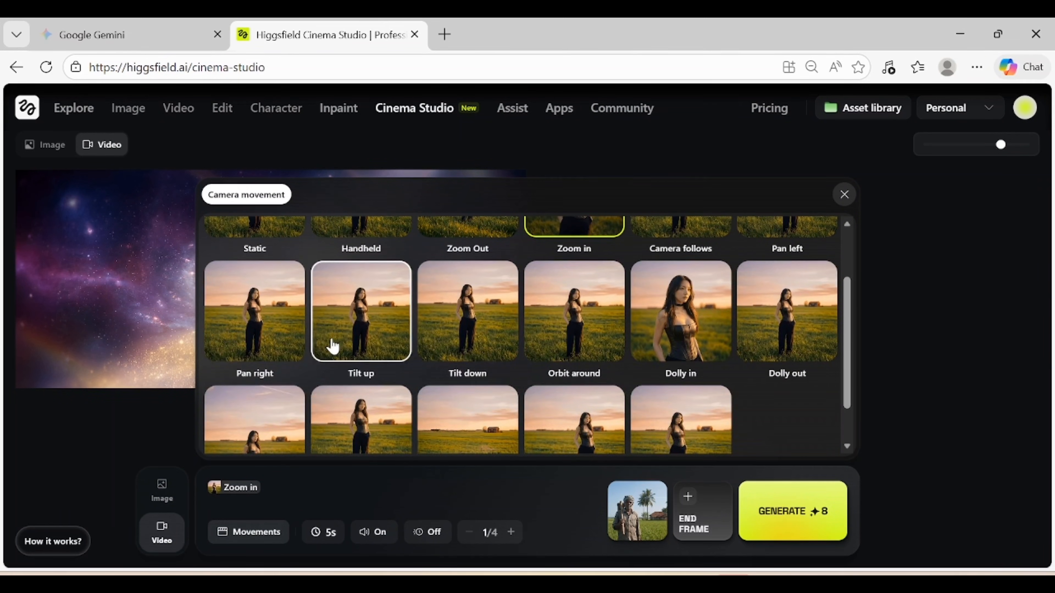
scroll(332, 346, "down", 1)
left_click(467, 383)
left_click(769, 507)
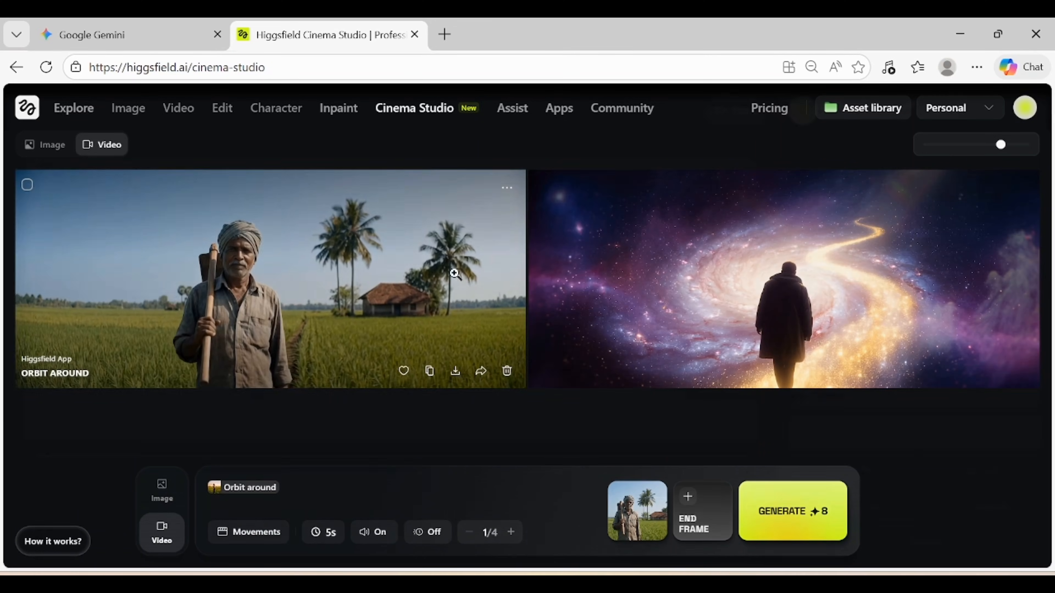
Play the generated farmer video in full screen and close its detail view
left_click(477, 316)
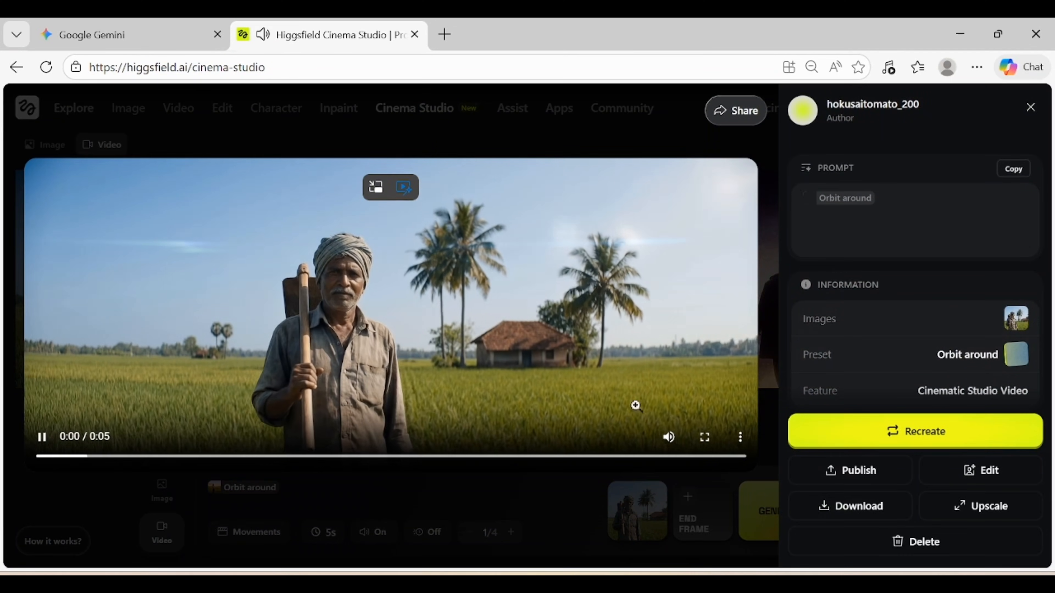
left_click(704, 437)
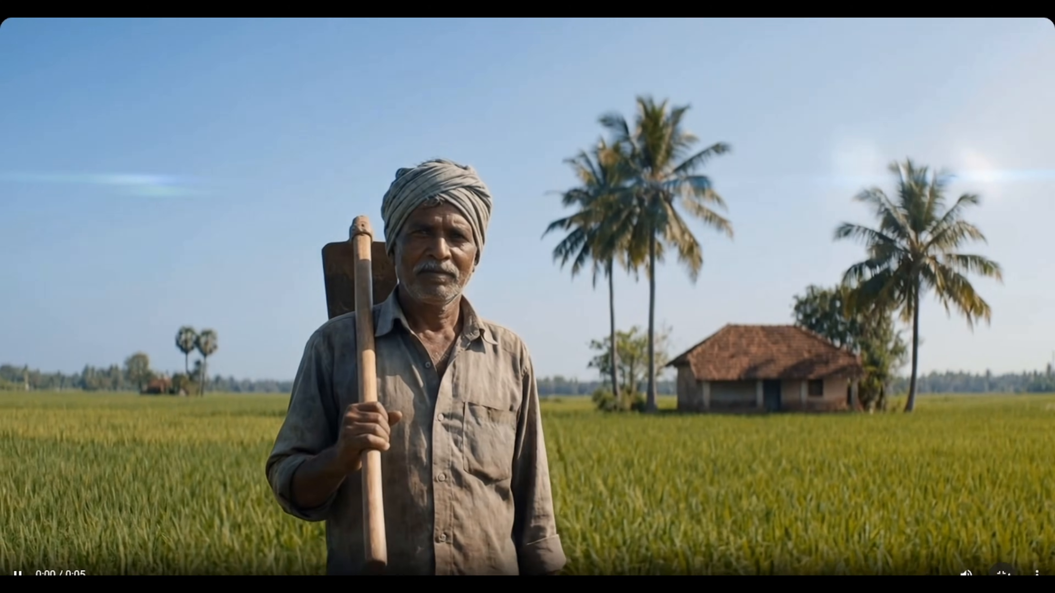
key("Escape")
key("Escape")
Upload the desert horse rider image from the Downloads folder for the start frame
left_click(637, 523)
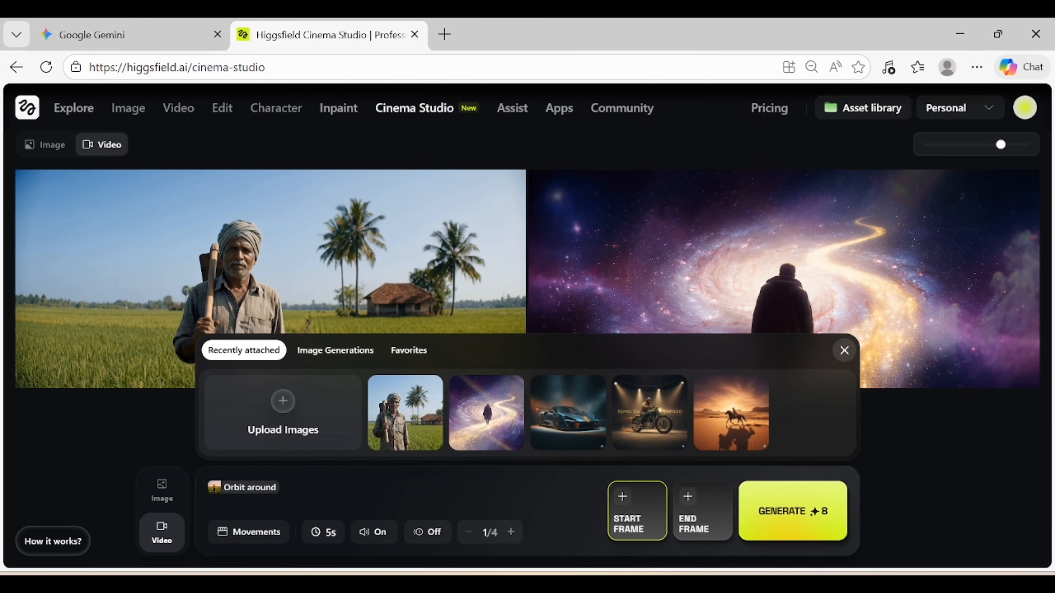
left_click(284, 412)
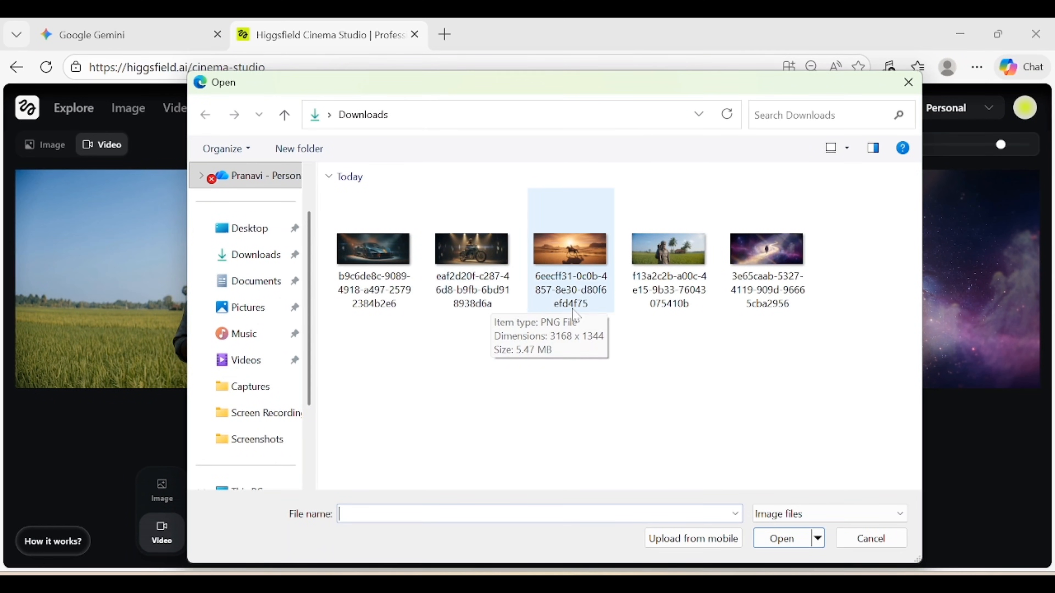
double_click(574, 283)
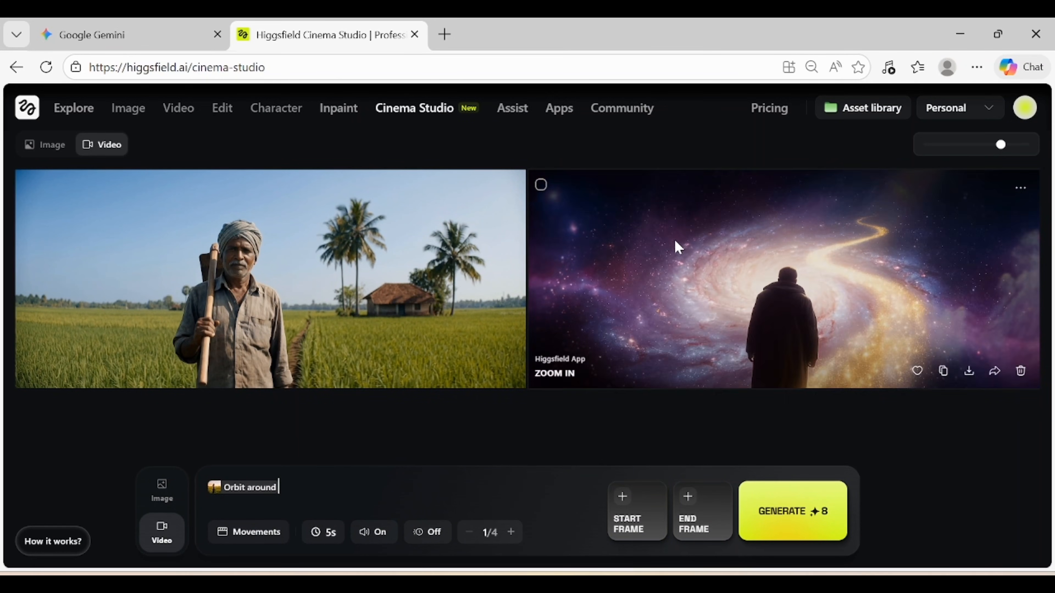
Browse the camera movements and change the video's movement to Camera follows
left_click(255, 532)
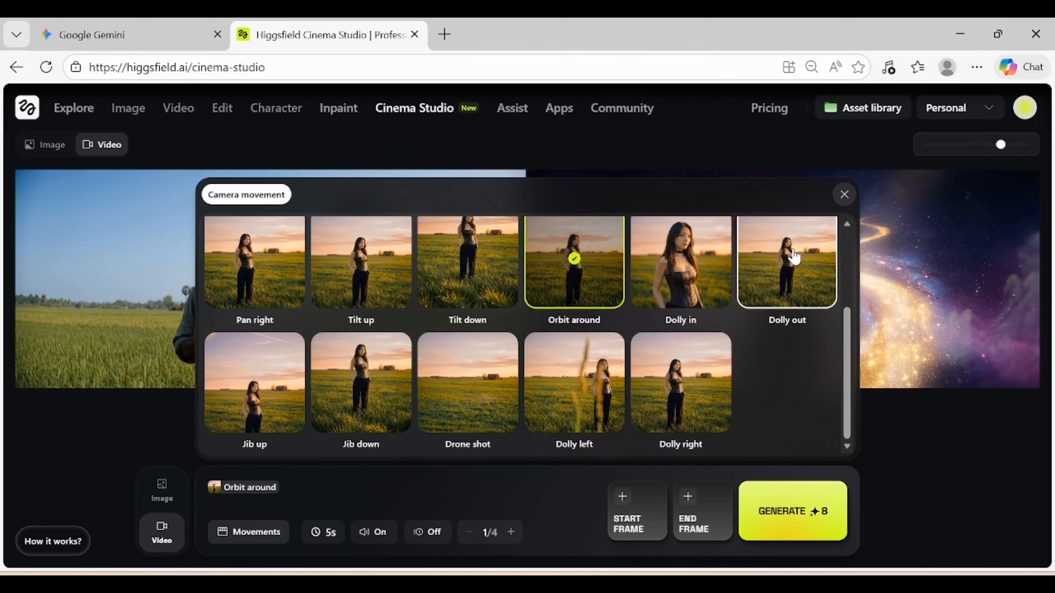
scroll(794, 257, "up", 3)
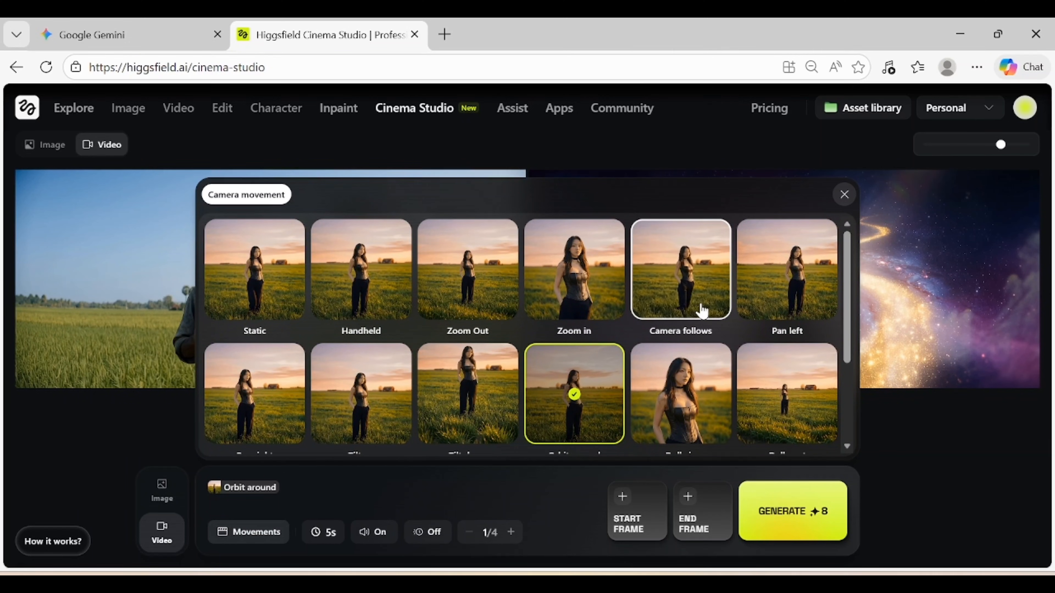
left_click(702, 310)
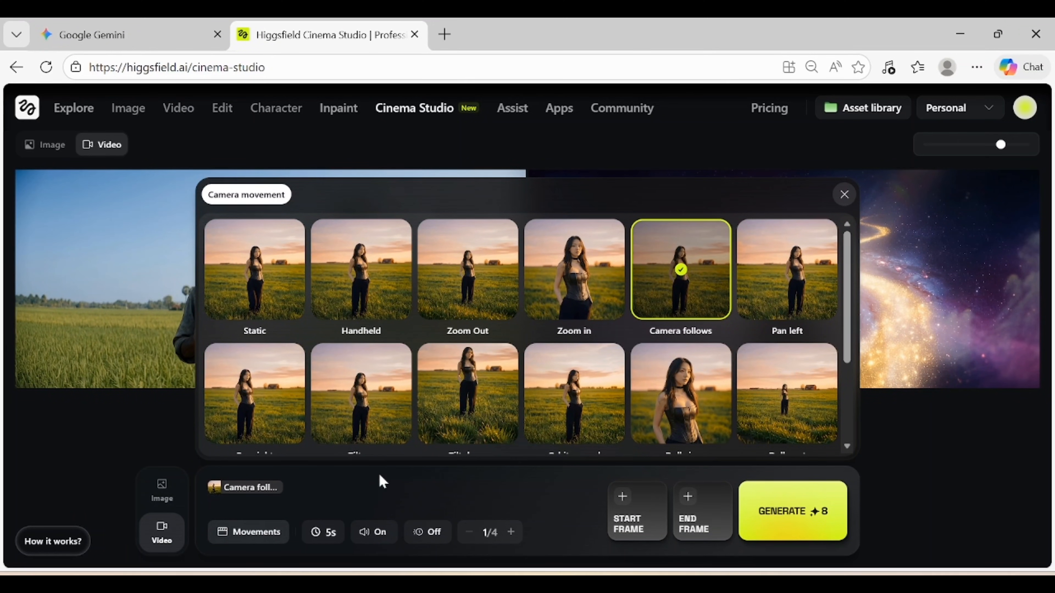
Use the recently attached desert horse rider image as the start frame and generate a 5 s video
left_click(632, 525)
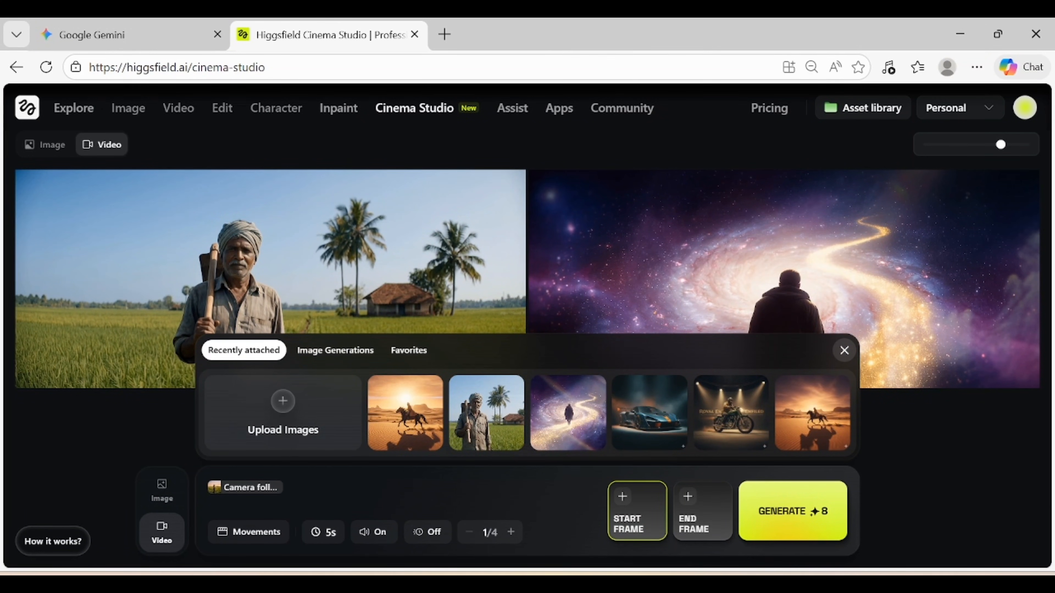
left_click(410, 444)
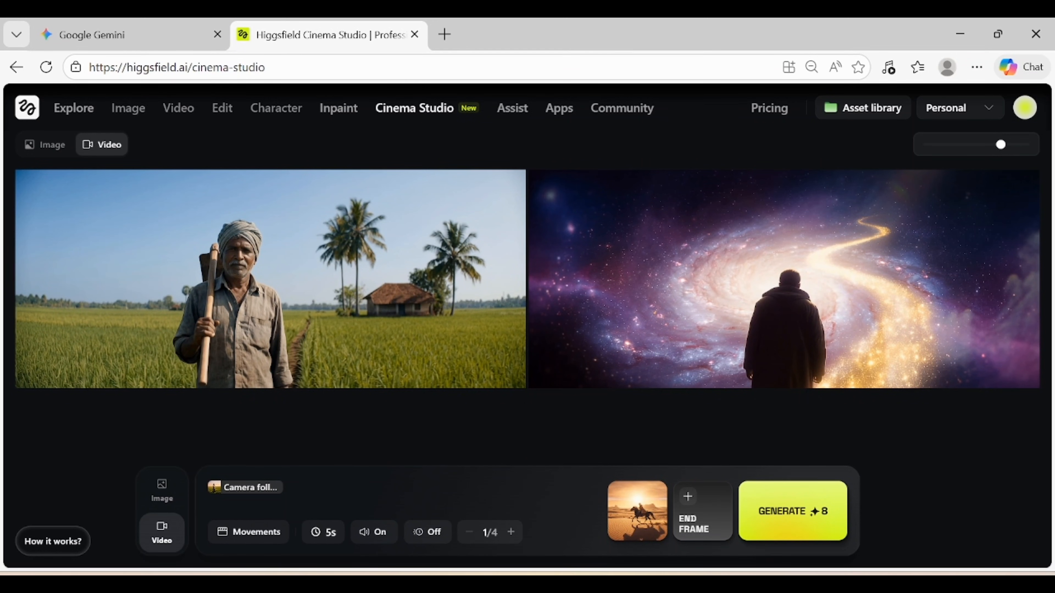
left_click(324, 534)
left_click(326, 536)
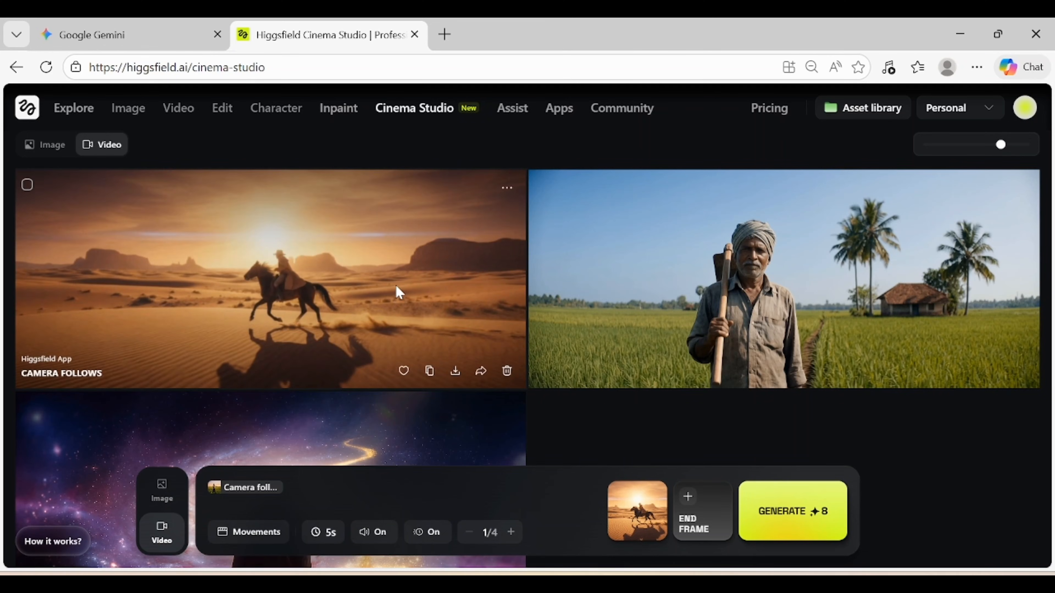
Play the generated horse rider video in full screen, close it, and switch to the Downloads folder in File Explorer
left_click(395, 284)
double_click(399, 283)
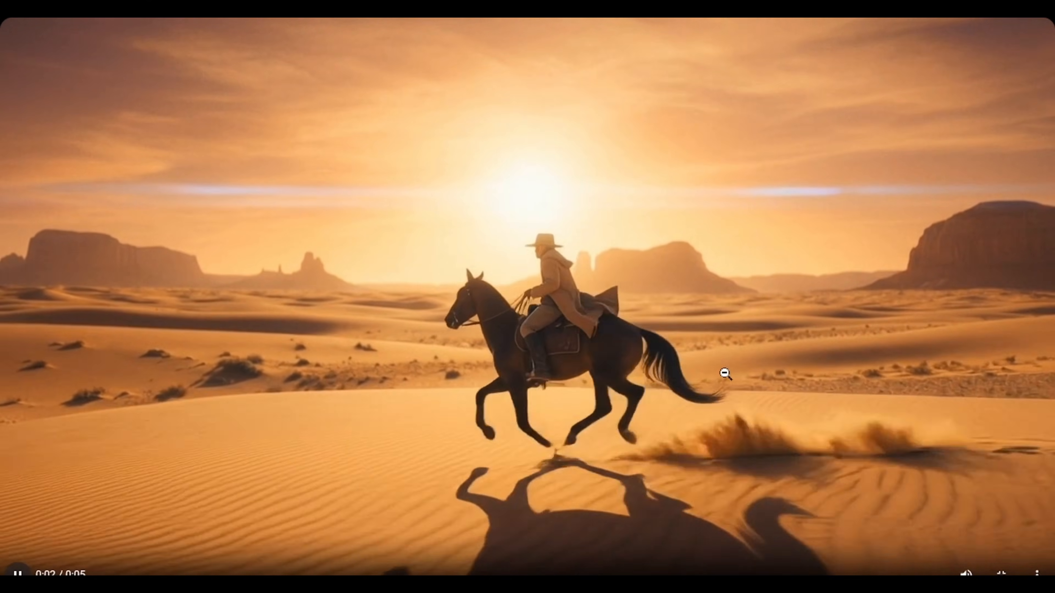
key("Escape")
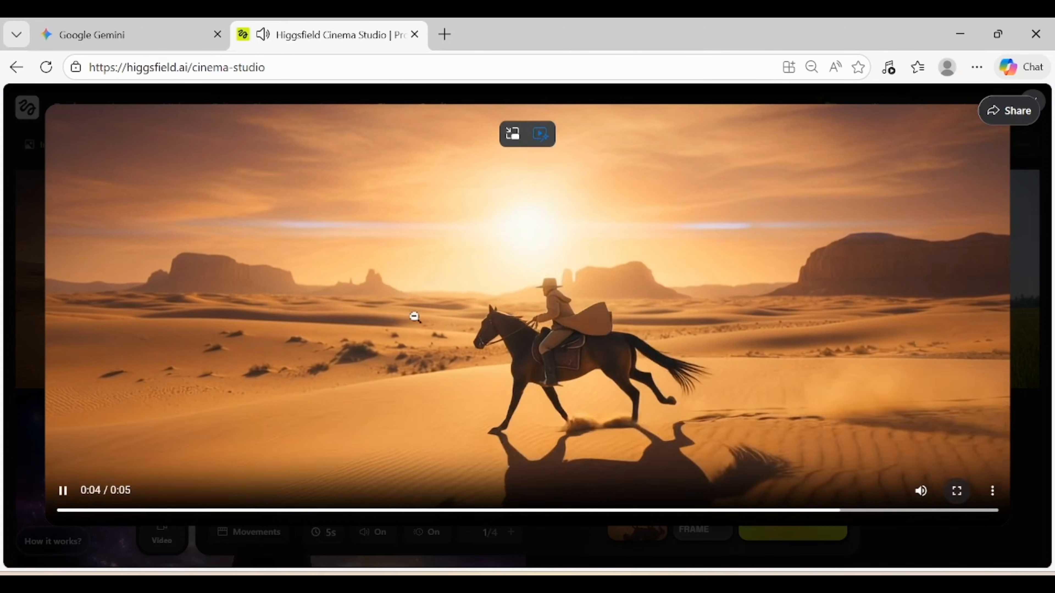
key("Escape")
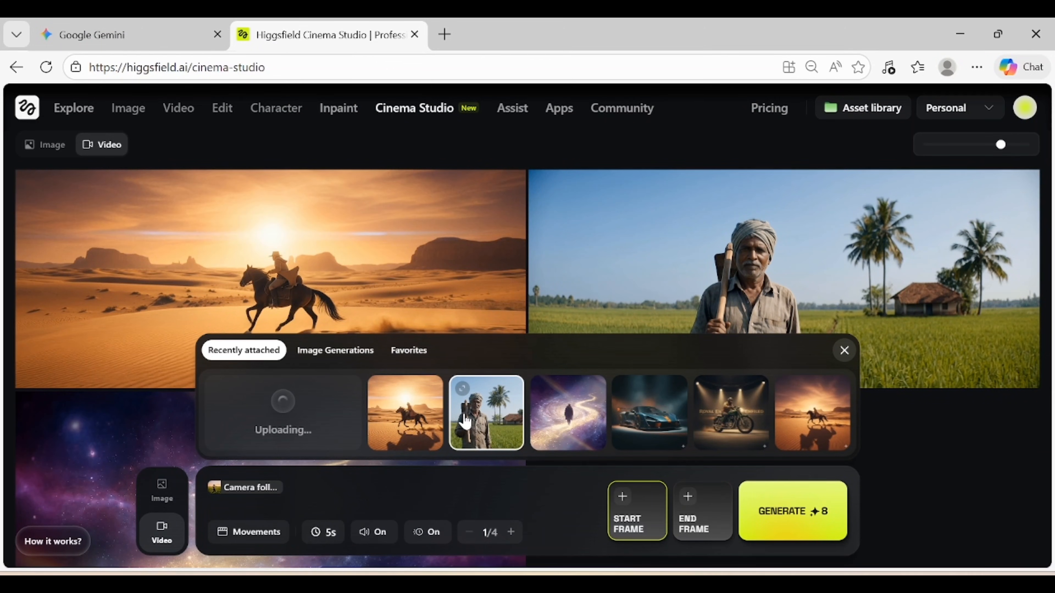
mouse_move(552, 584)
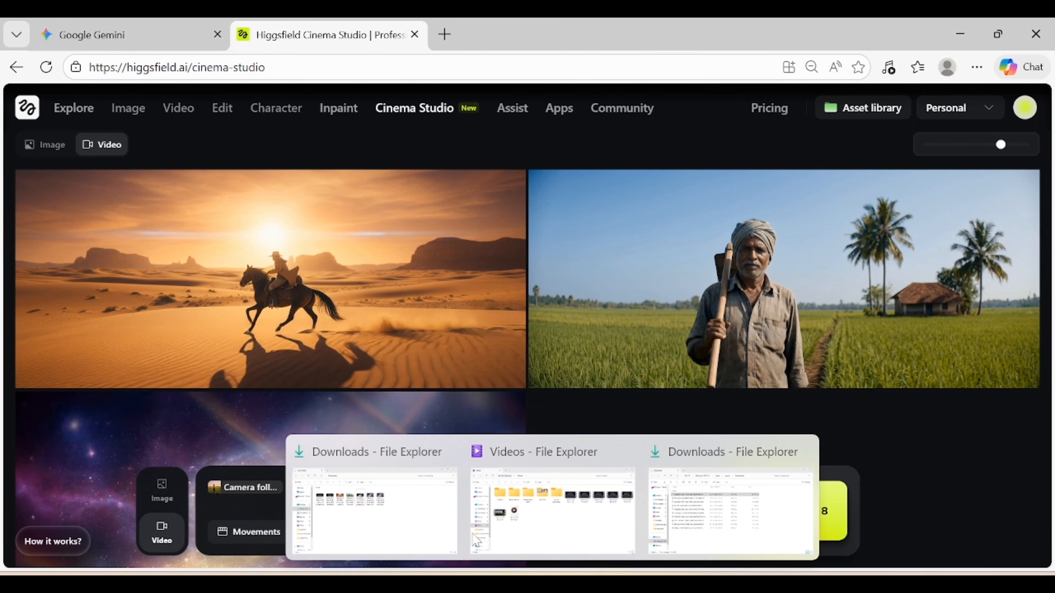
left_click(404, 492)
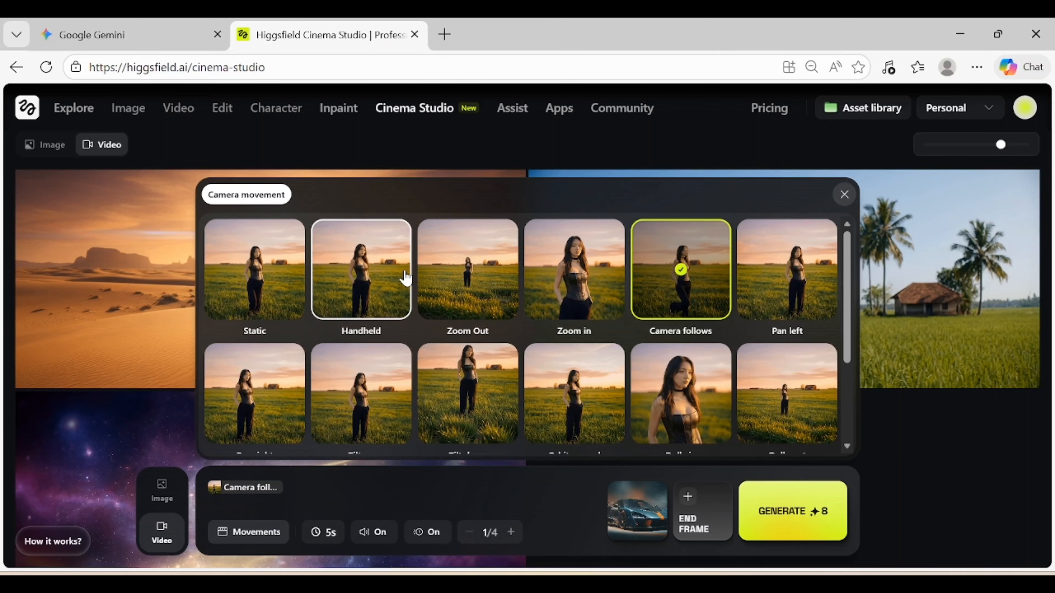
Set the sports car video's movement to Zoom Out, its prompt to "Car is drifting" and its duration to 10 s, and generate it
left_click(452, 287)
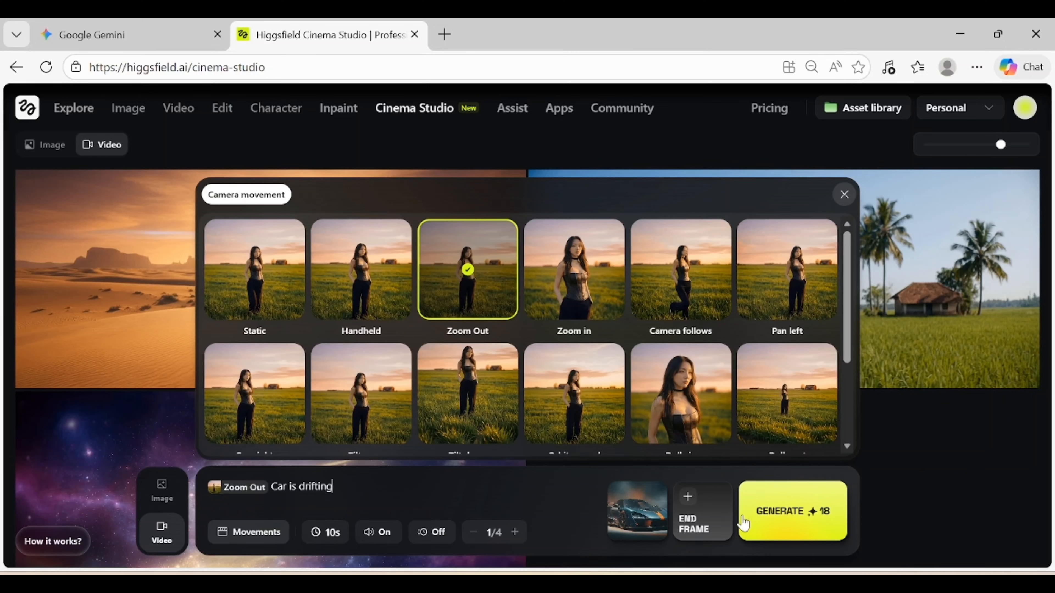
left_click(801, 517)
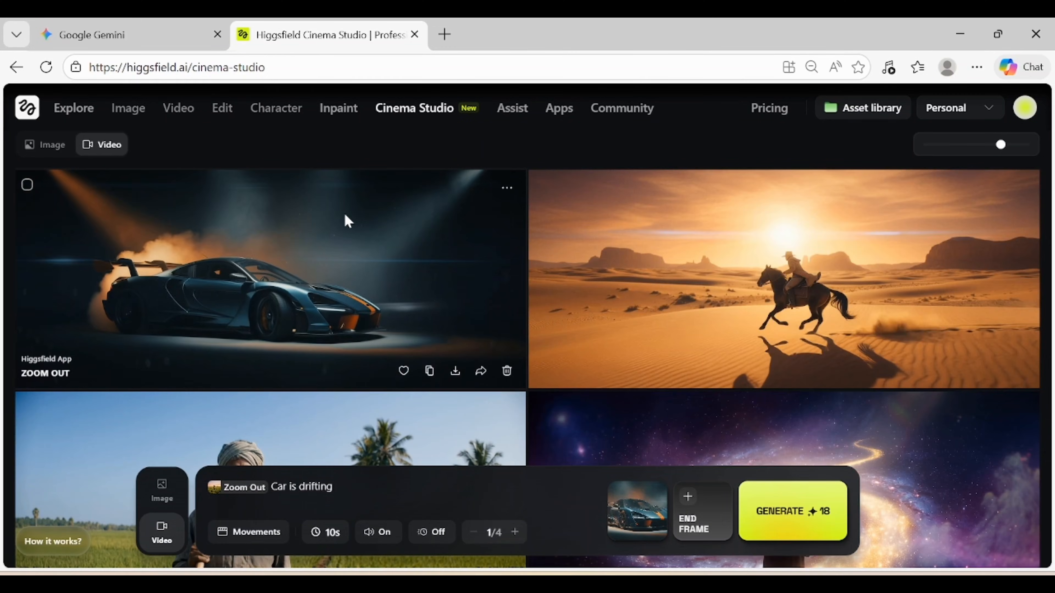
Play the generated sports car video in full screen and close its detail view
left_click(495, 337)
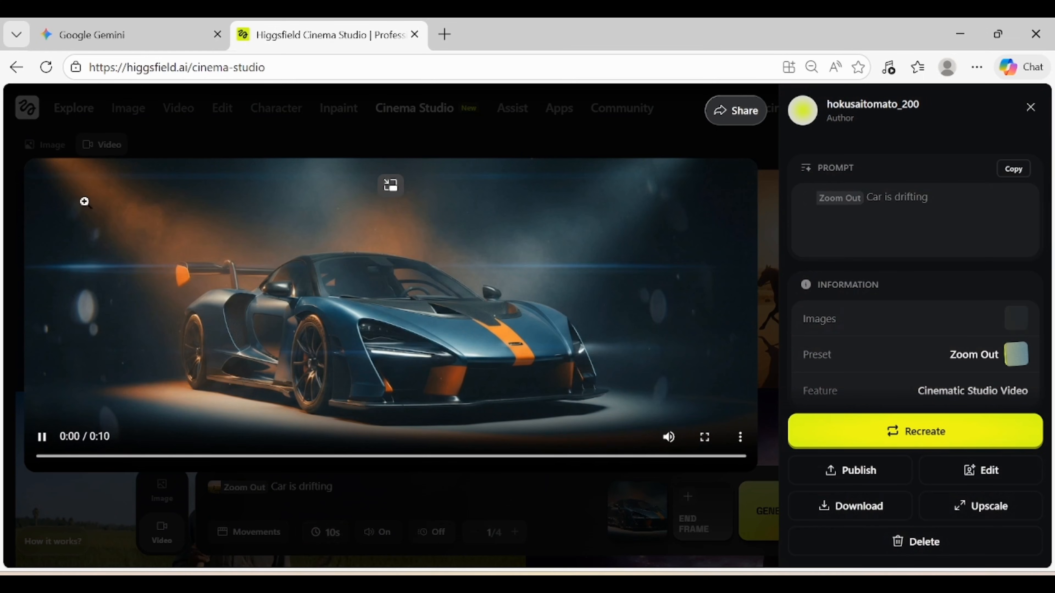
left_click(705, 437)
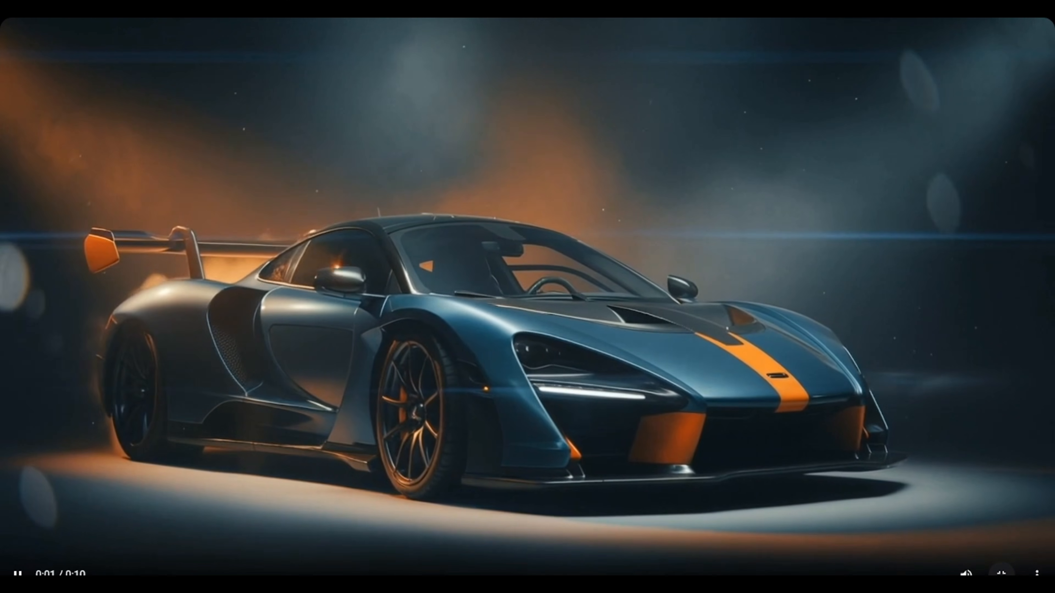
key("Escape")
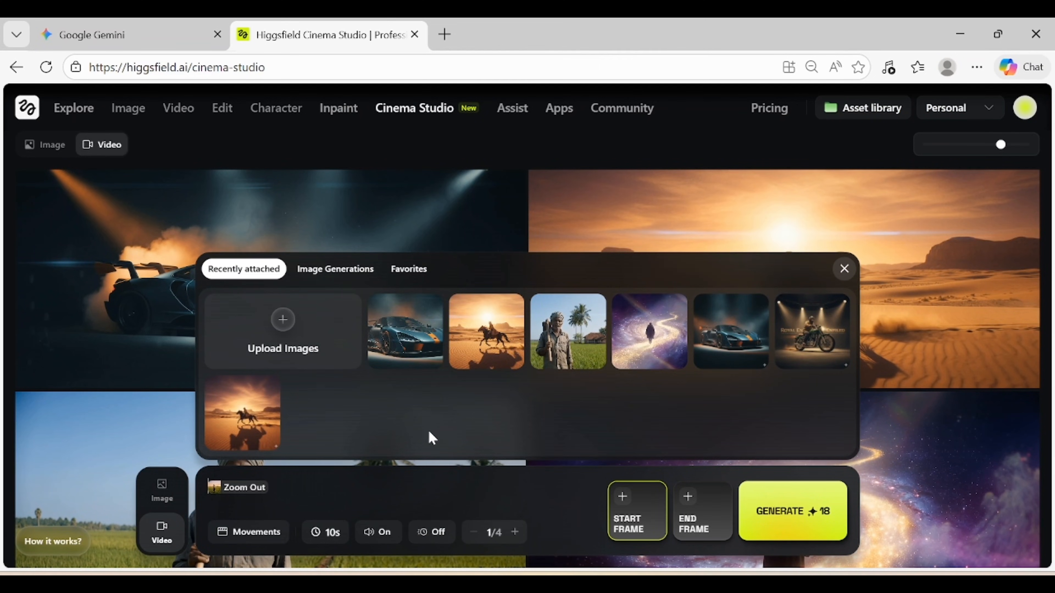
Upload the motorcycle image as the start frame and generate a 10 s video with the Camera follows movement
left_click(284, 319)
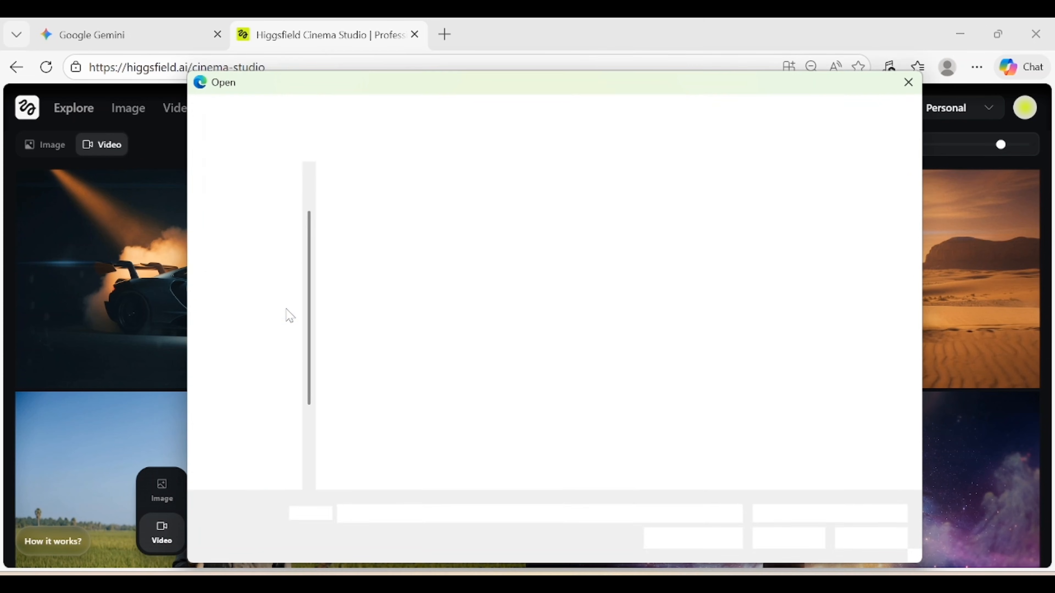
double_click(487, 293)
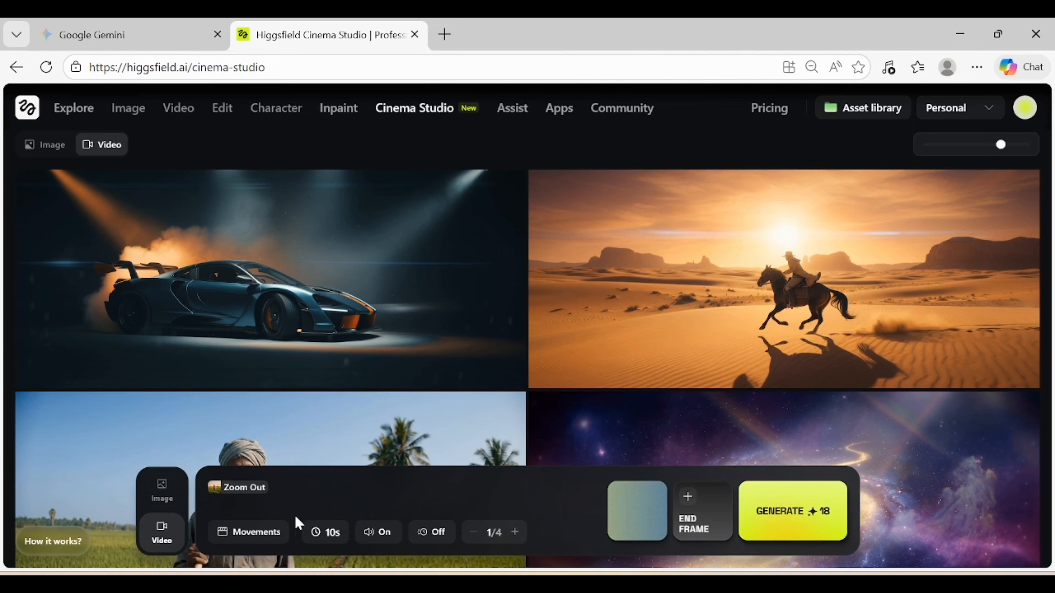
left_click(274, 532)
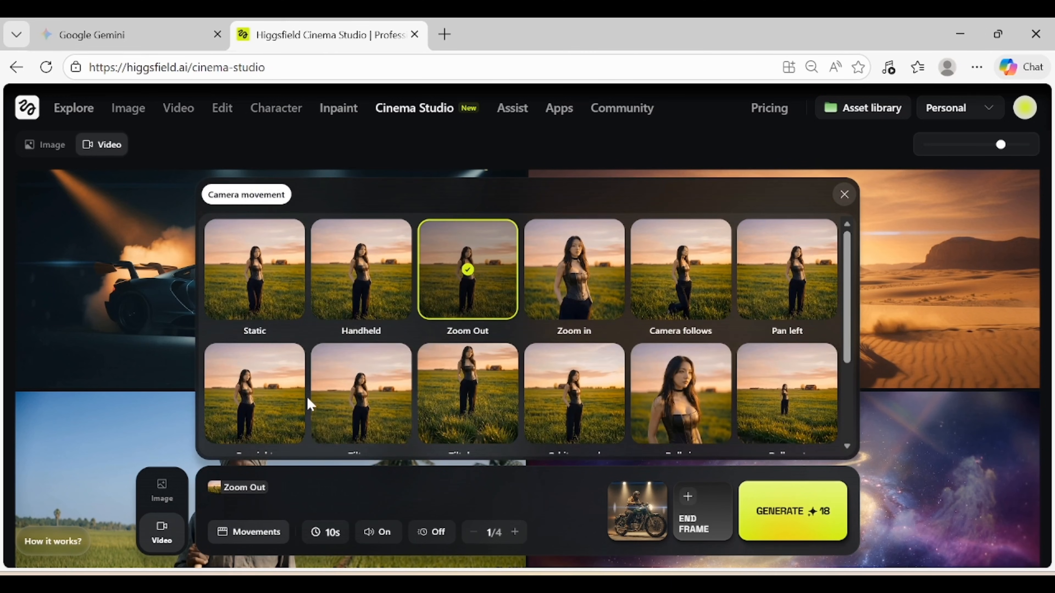
scroll(723, 366, "down", 3)
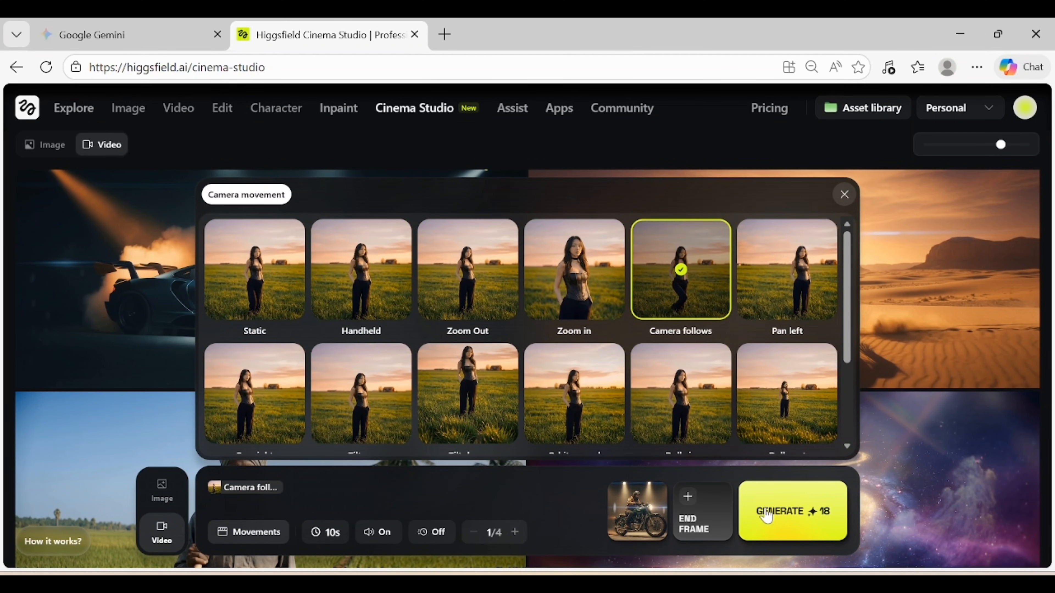
left_click(767, 515)
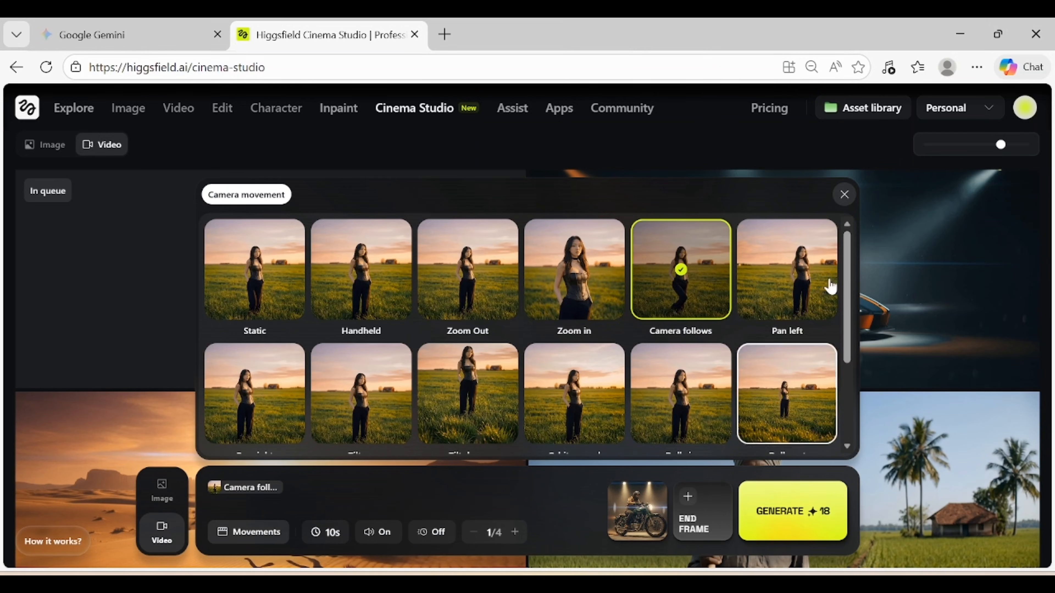
left_click(845, 194)
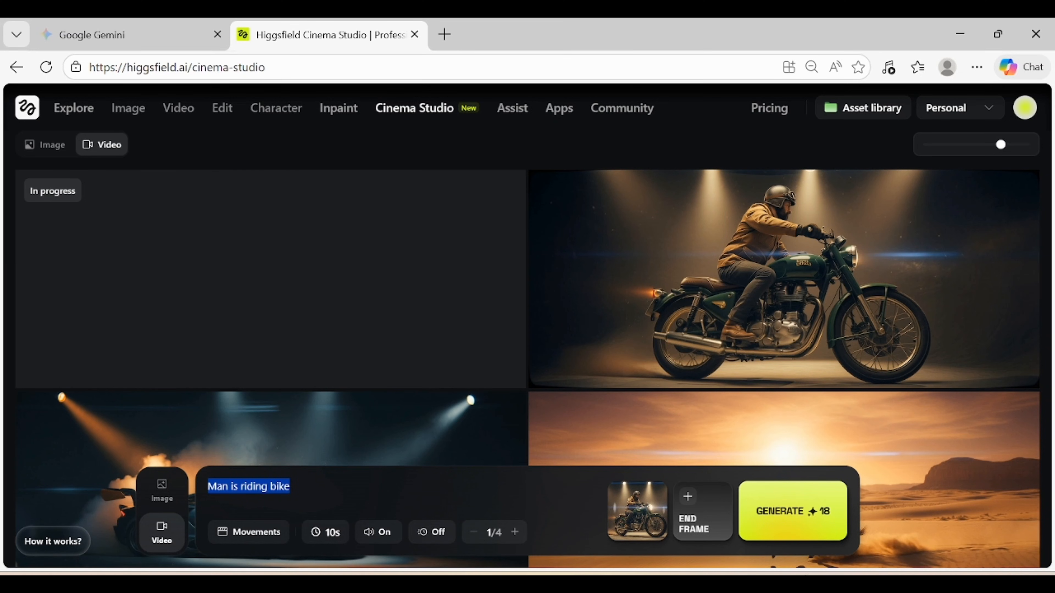
Clear the motorcycle video's text prompt and set its camera movement to Dolly out
left_click(770, 313)
left_click(702, 437)
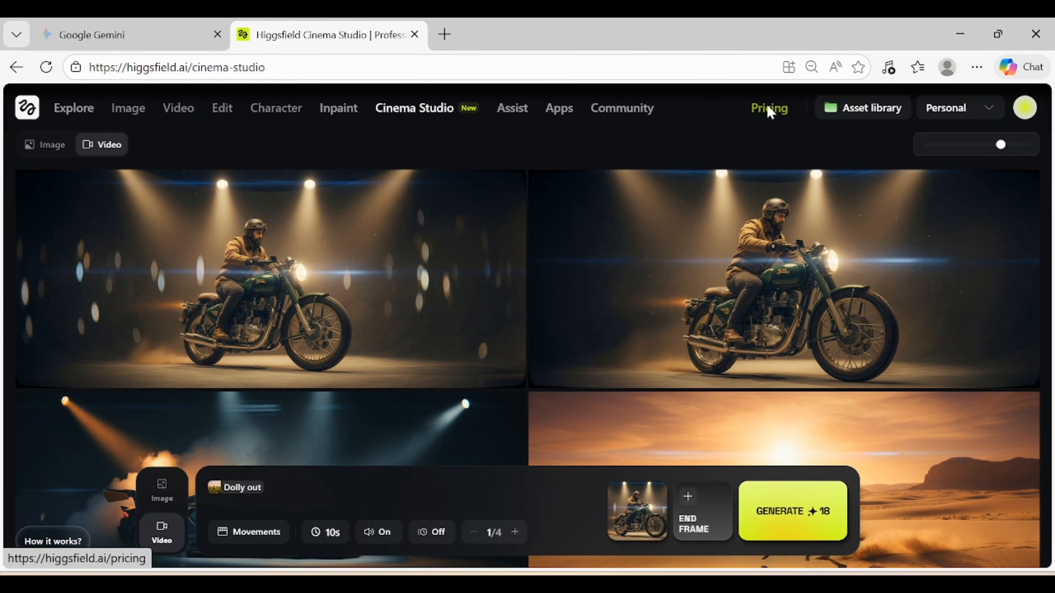
Open the pricing page and compare the credits, features and unlimited model access of the Basic, Pro, Ultimate and Creator plans
left_click(768, 111)
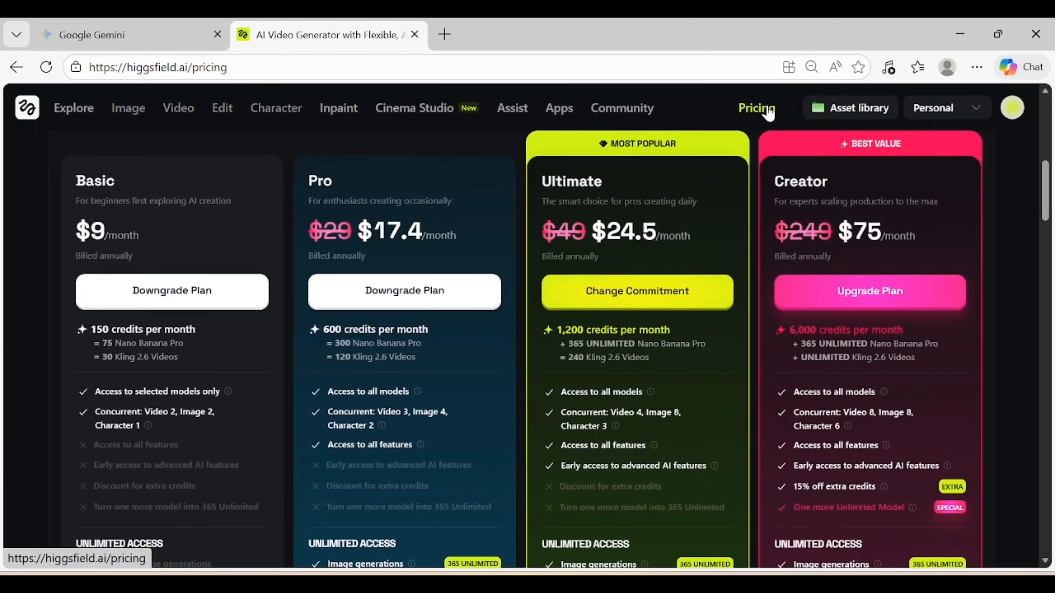
scroll(612, 330, "up", 2)
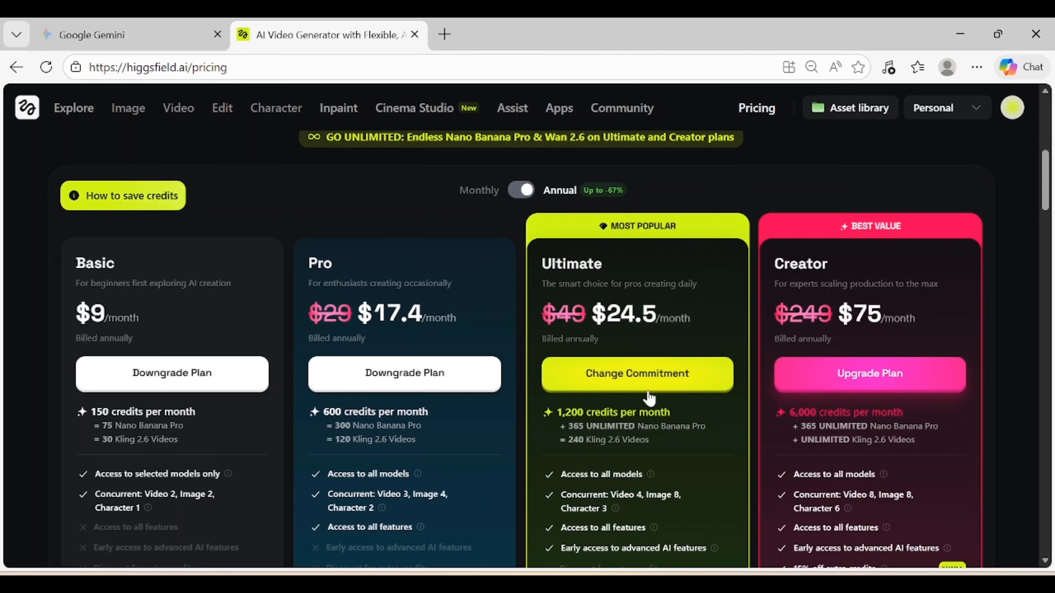
scroll(631, 350, "down", 6)
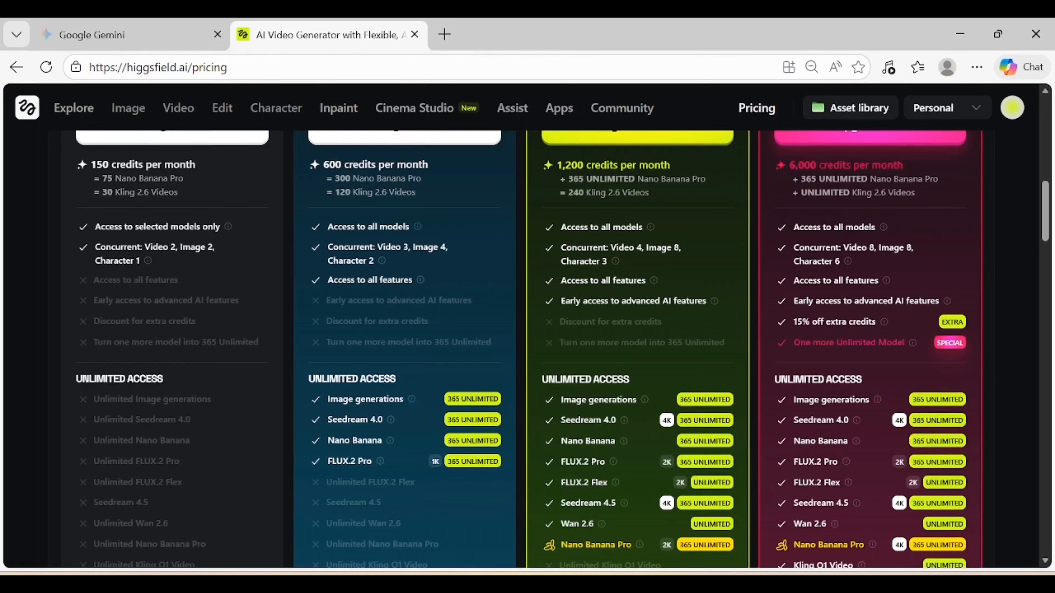
scroll(586, 320, "down", 2)
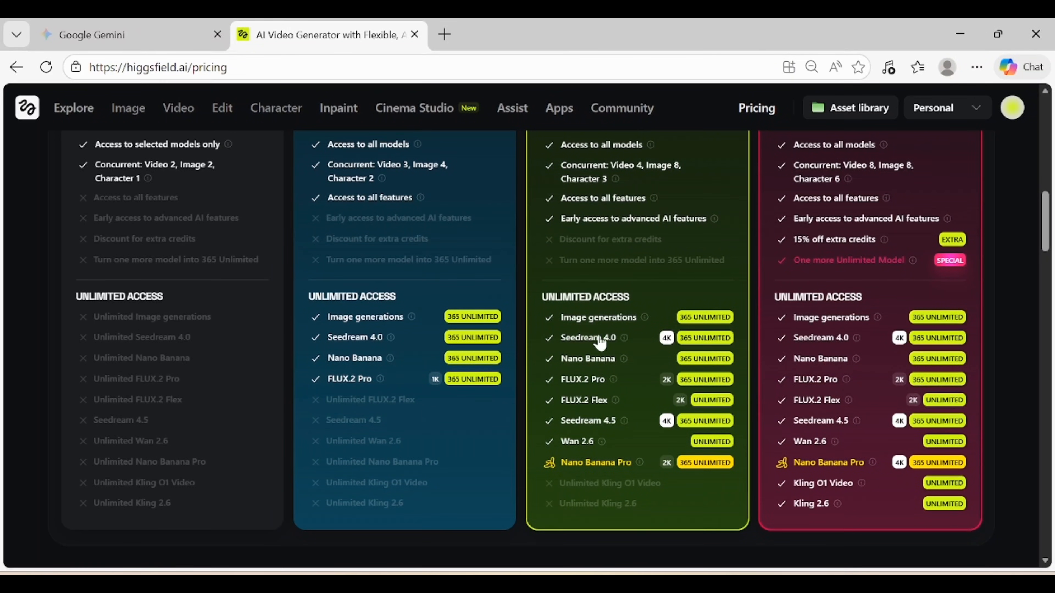
mouse_move(623, 338)
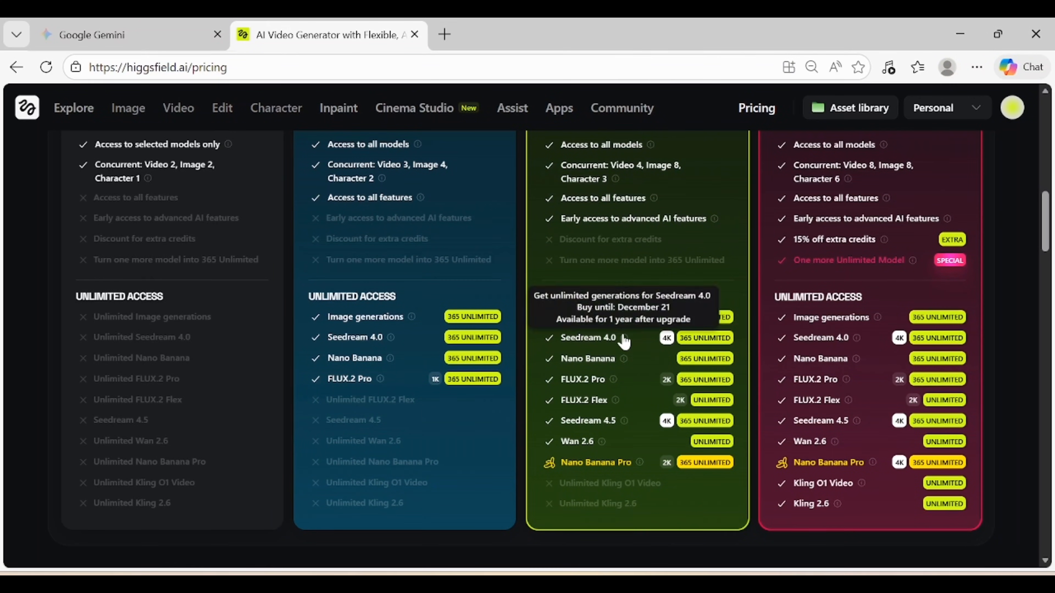
scroll(738, 427, "up", 4)
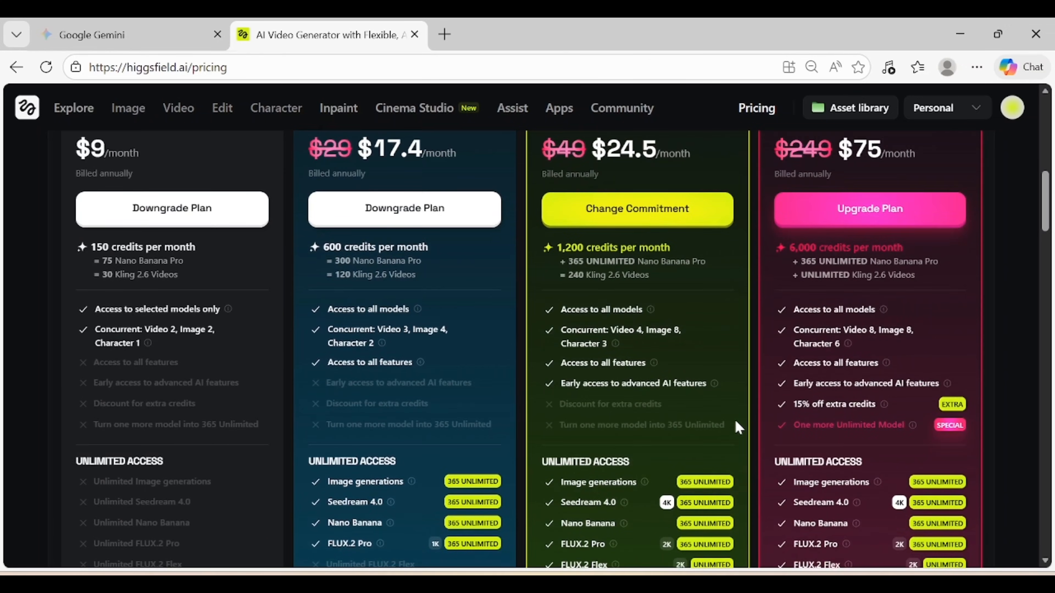
scroll(837, 303, "up", 2)
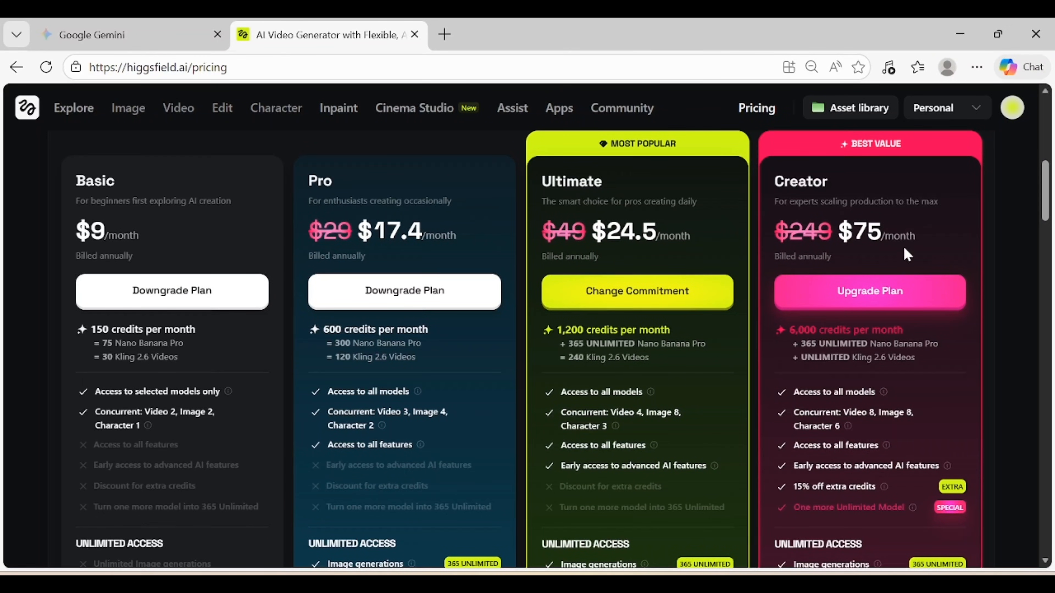
scroll(874, 254, "down", 2)
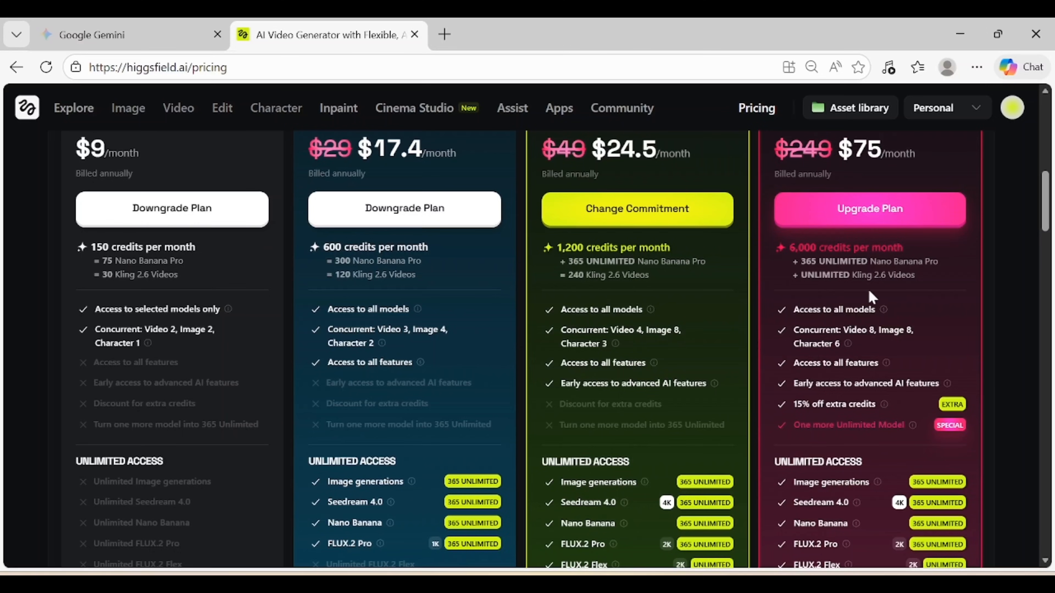
scroll(872, 297, "down", 2)
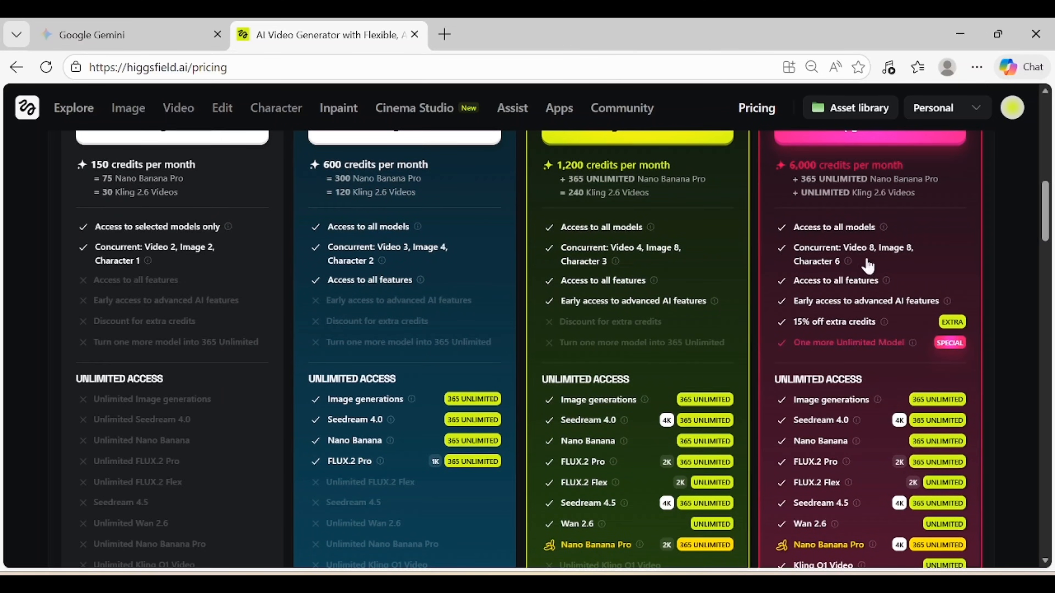
Go to the Explore home page and look through its creation tools, featured projects and Cinema Studio banner
scroll(868, 266, "down", 8)
scroll(865, 311, "up", 10)
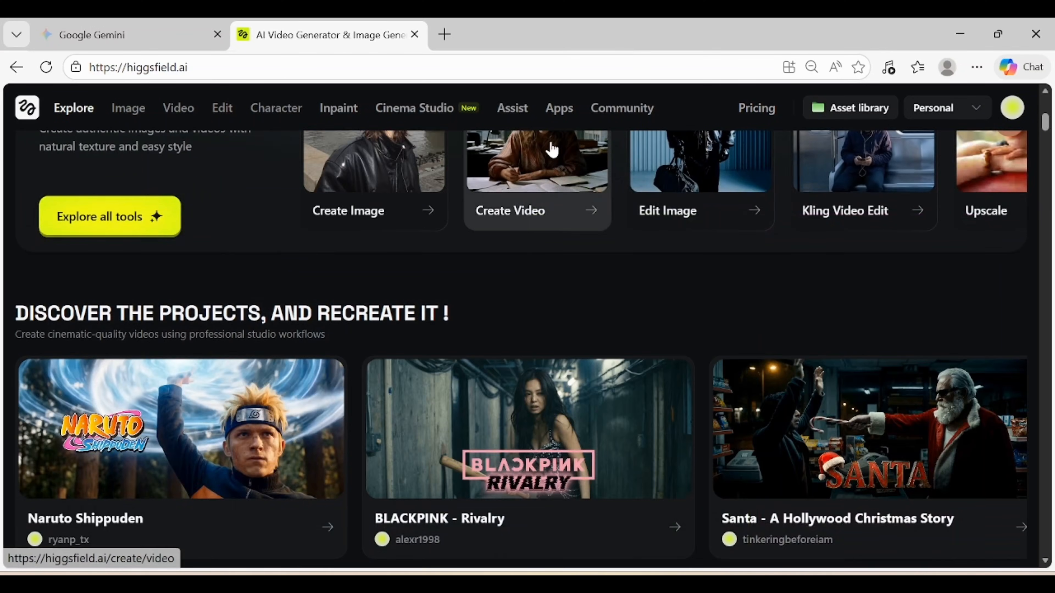
scroll(885, 366, "up", 10)
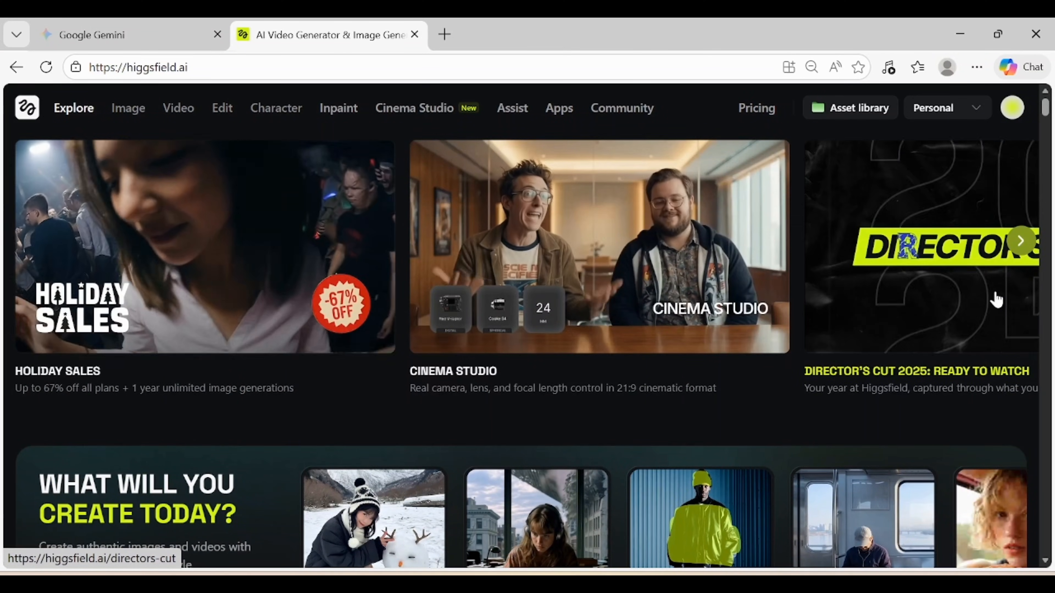